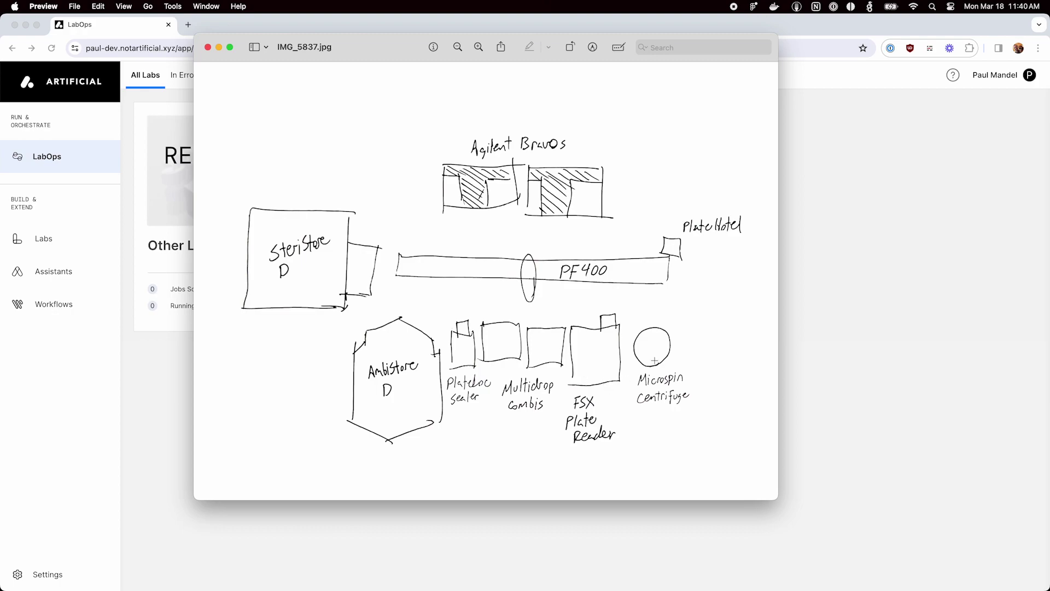
Switch to the LabOps site in Chrome and create a new lab named Assays Lab
{"action": "key", "text": "super+Tab"}
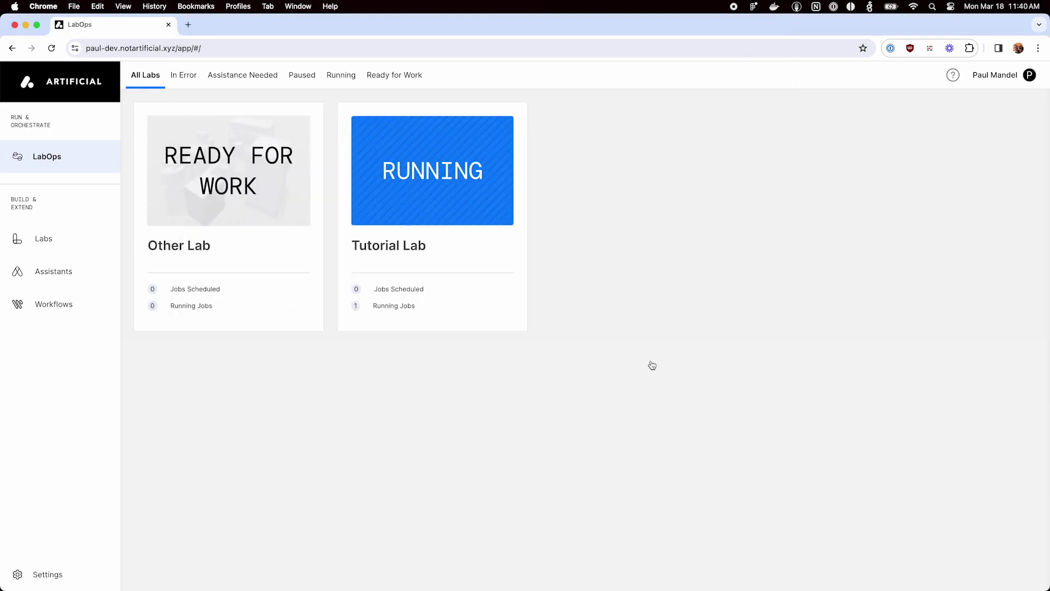
{"action": "left_click", "coordinate": [44, 241]}
{"action": "left_click", "coordinate": [271, 77]}
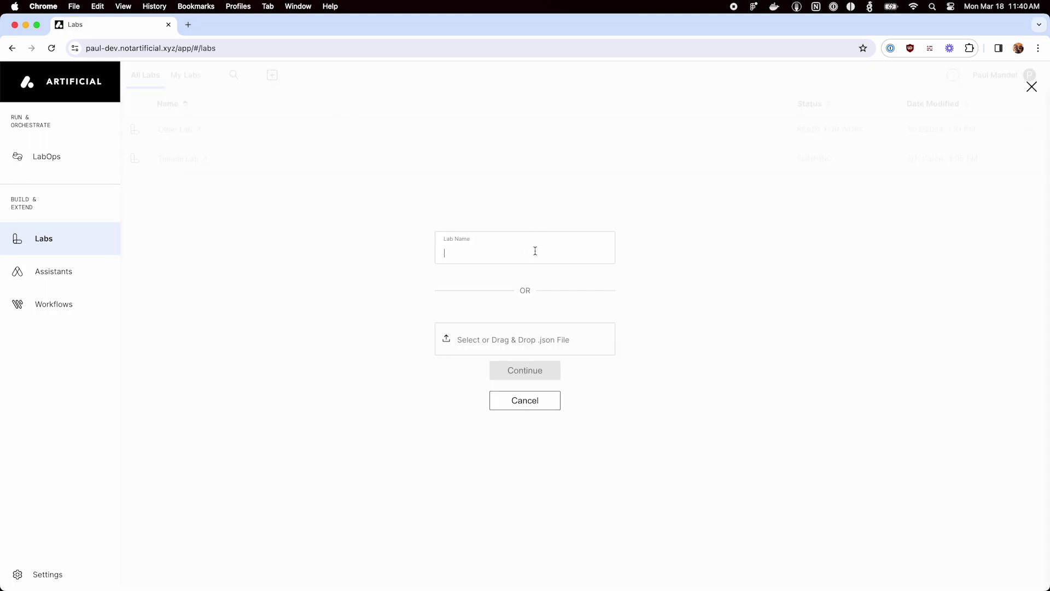
{"action": "type", "text": "Assa"}
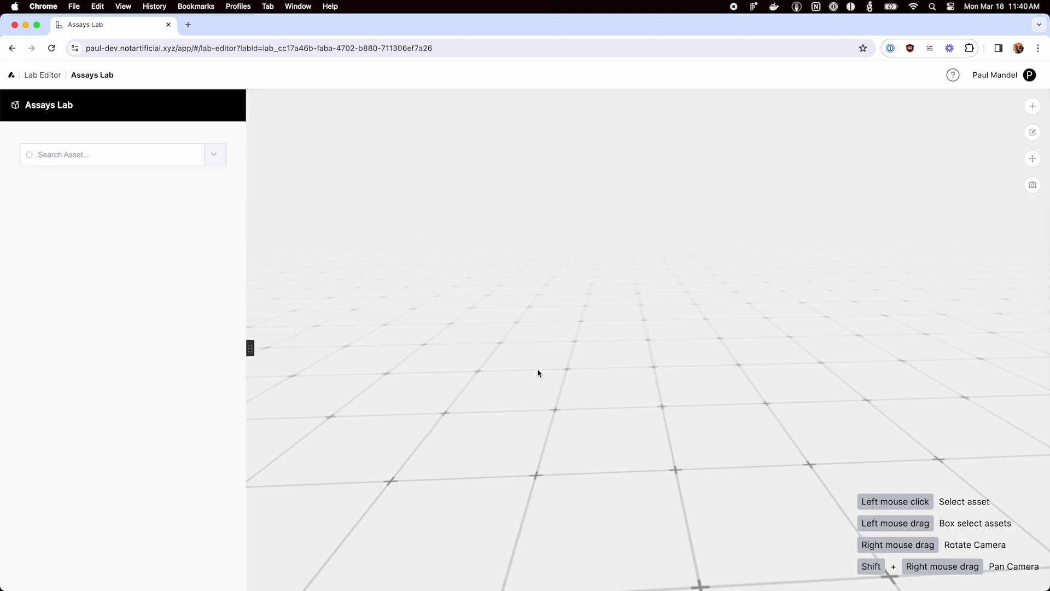
Check the equipment sketch, find "pf400" in the asset library, and place a Precise PF400 Robot + 2M rail on the lab floor
{"action": "left_click", "coordinate": [1032, 106]}
{"action": "key", "text": "super+Tab"}
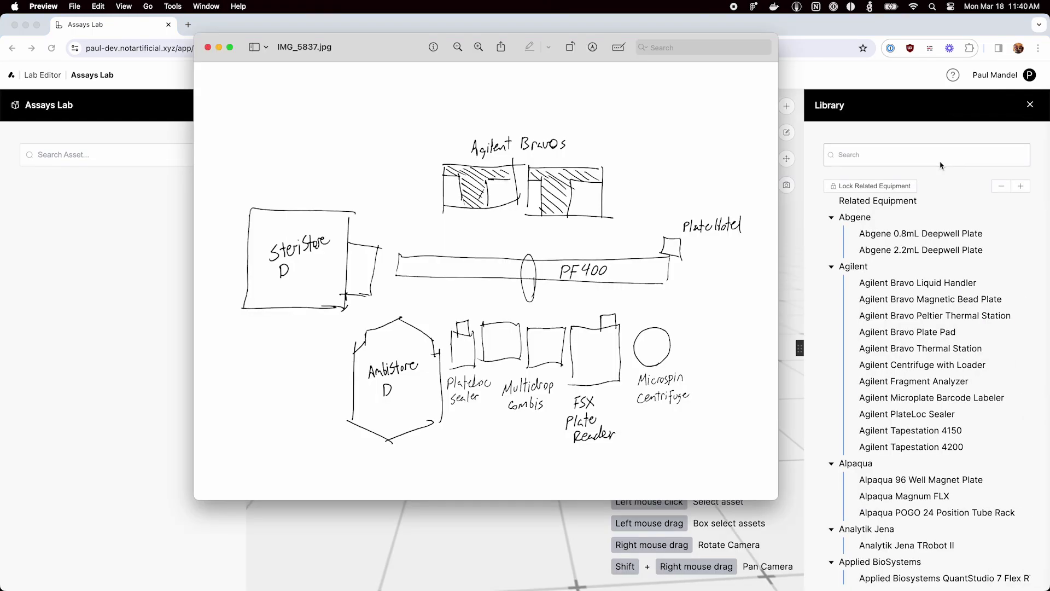
{"action": "left_click", "coordinate": [943, 161]}
{"action": "type", "text": "pf400"}
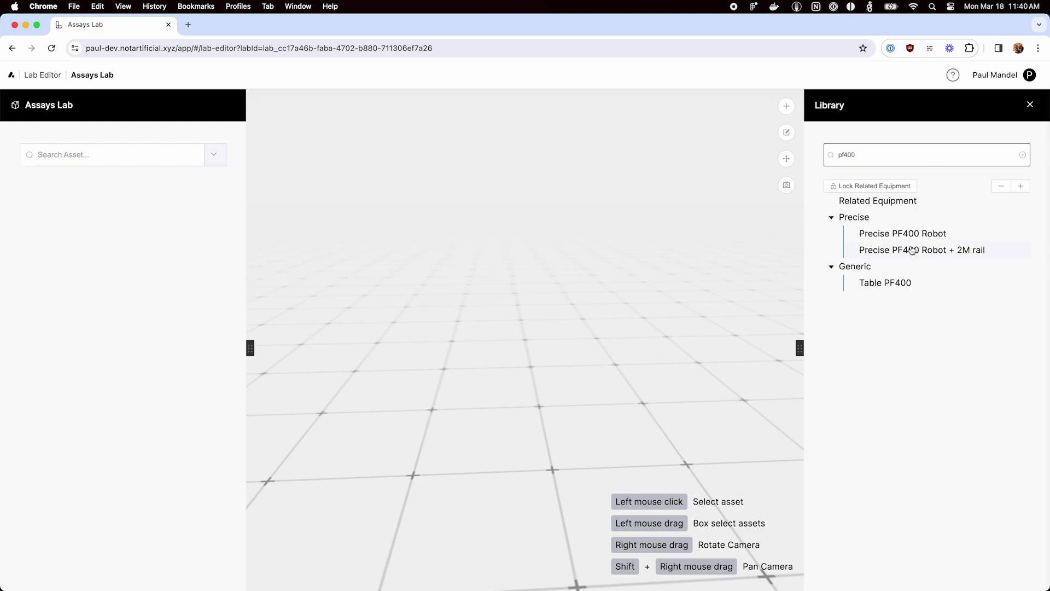
{"action": "left_click_drag", "start_coordinate": [912, 250], "coordinate": [353, 381]}
{"action": "left_click", "coordinate": [353, 382]}
Place an Agilent Bravo Liquid Handler from the library behind the rail and copy it to sit beside the original
{"action": "left_click", "coordinate": [916, 153]}
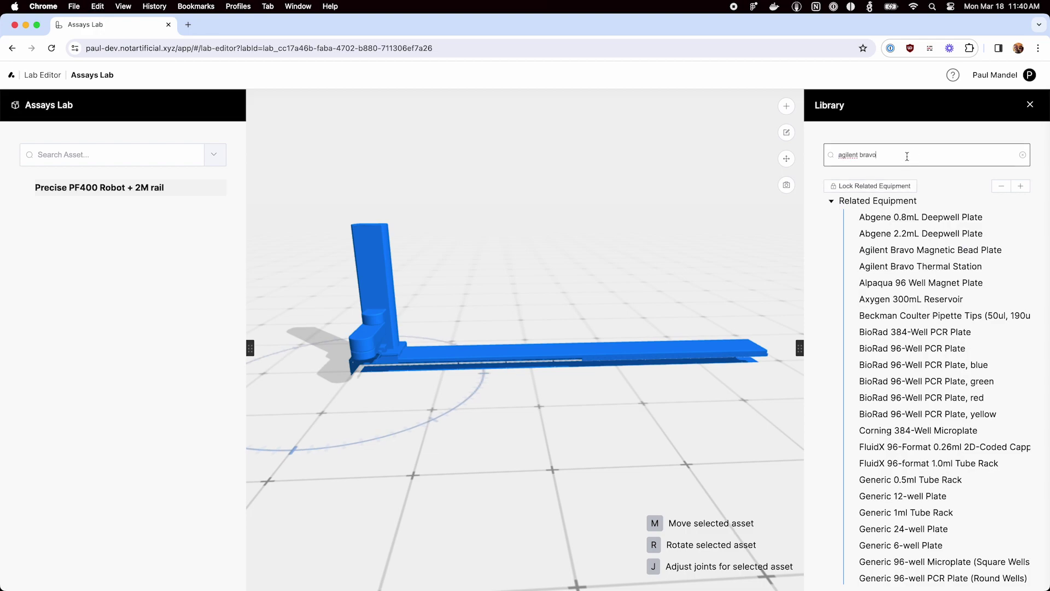
{"action": "left_click", "coordinate": [832, 203]}
{"action": "left_click", "coordinate": [923, 235]}
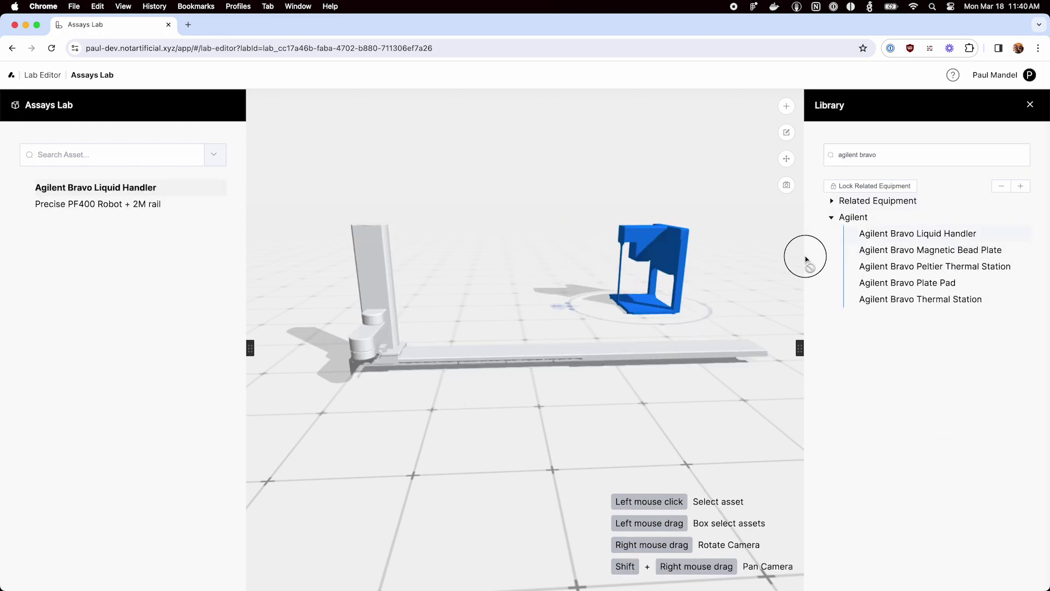
{"action": "key", "text": "m"}
{"action": "left_click", "coordinate": [539, 308], "text": "alt"}
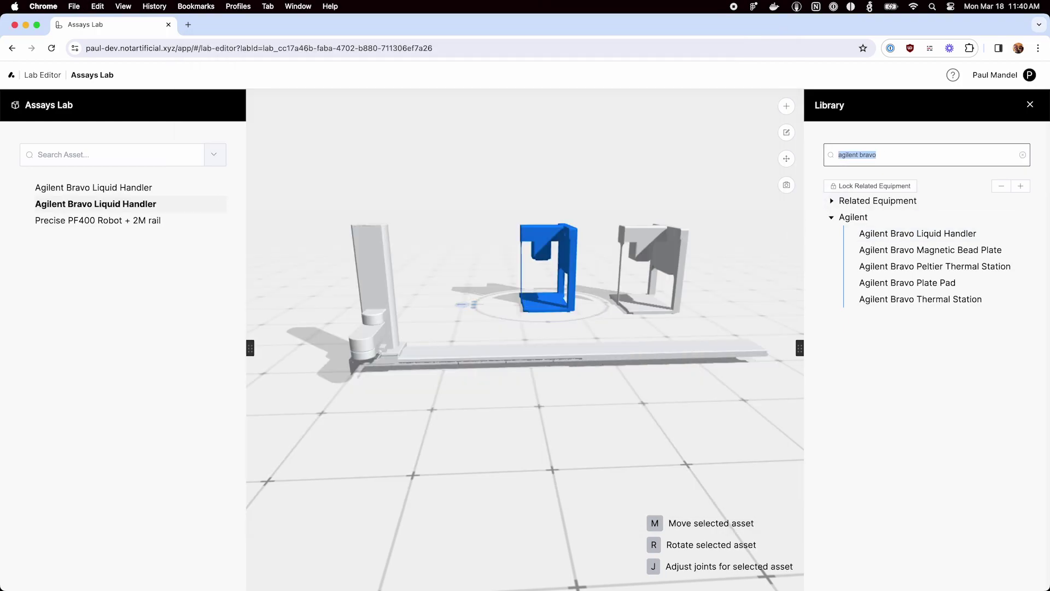
Find "steristo" in the library and place a HighRes Bio SteriStore D at the robot end of the PF400 rail
{"action": "type", "text": "steristo"}
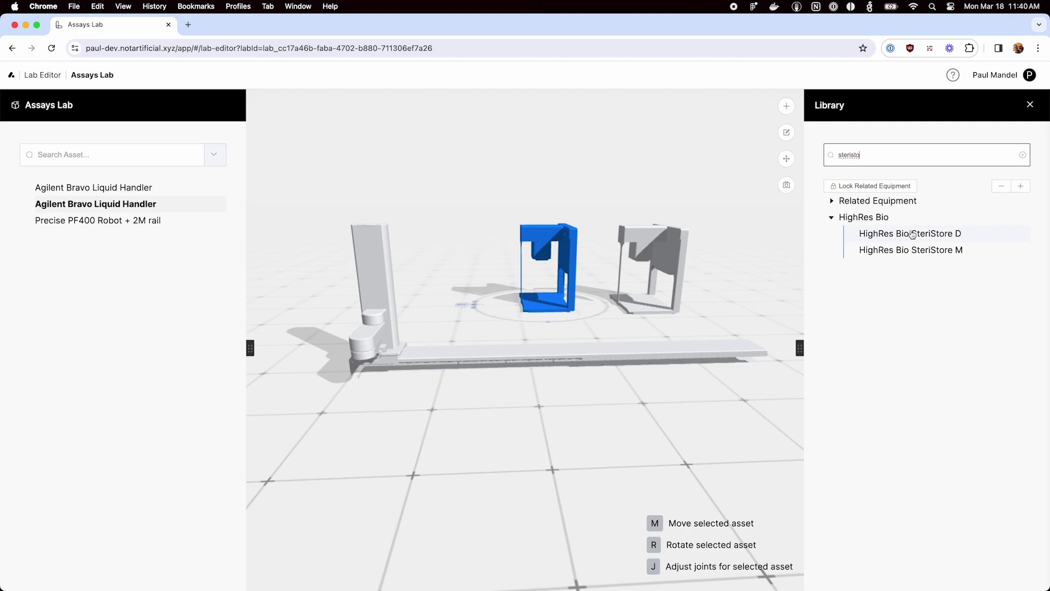
{"action": "left_click", "coordinate": [913, 234]}
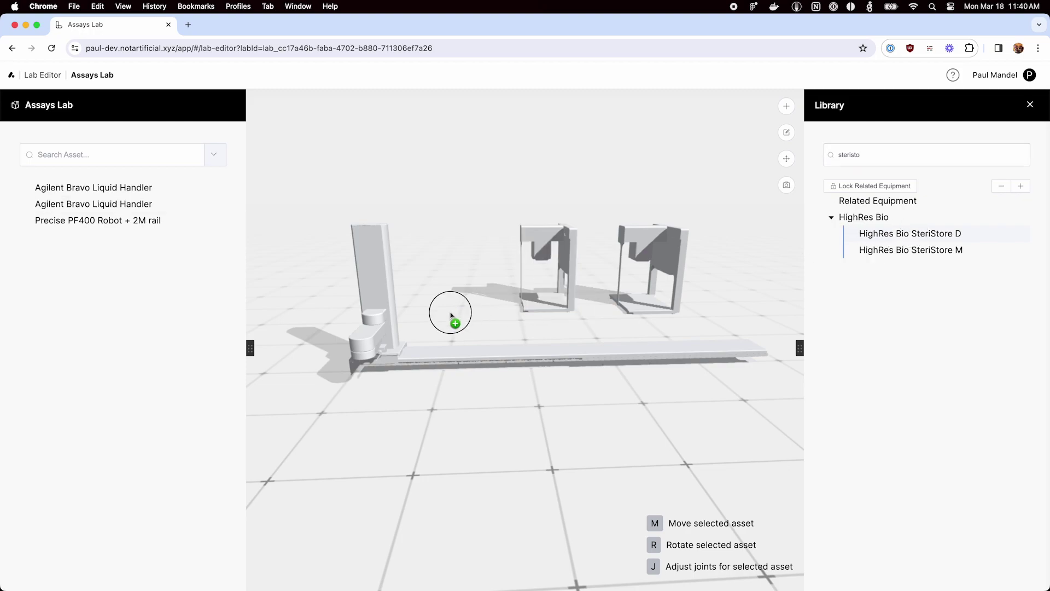
{"action": "left_click", "coordinate": [275, 347]}
{"action": "left_click_drag", "start_coordinate": [479, 412], "coordinate": [527, 384]}
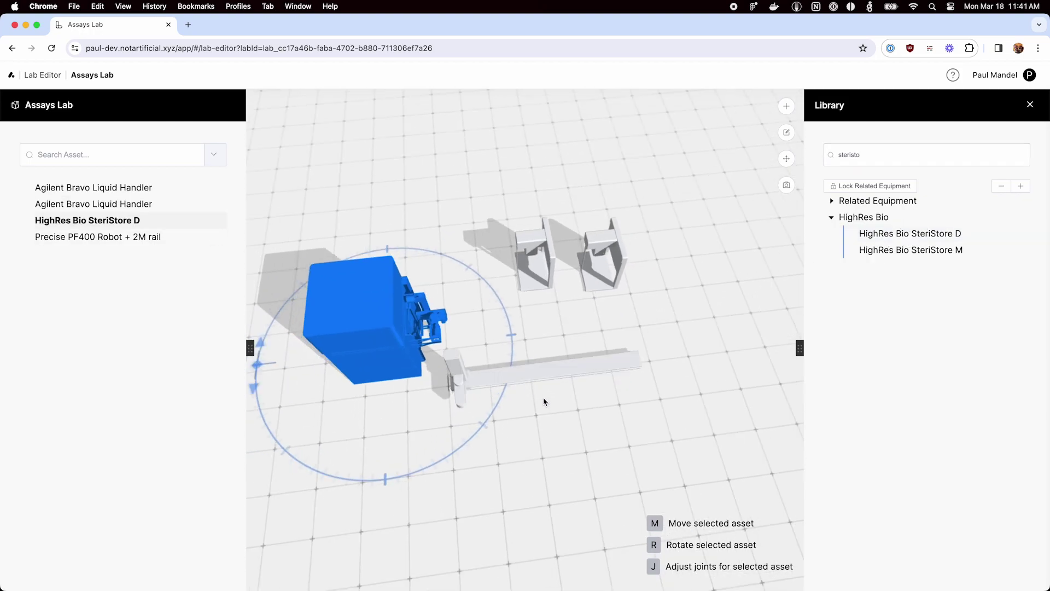
Find "ambistore" in the library and place a HighRes AmbiStore D Storage Carousel in front of the rail's robot end
{"action": "key", "text": "super+Tab"}
{"action": "left_click", "coordinate": [927, 158]}
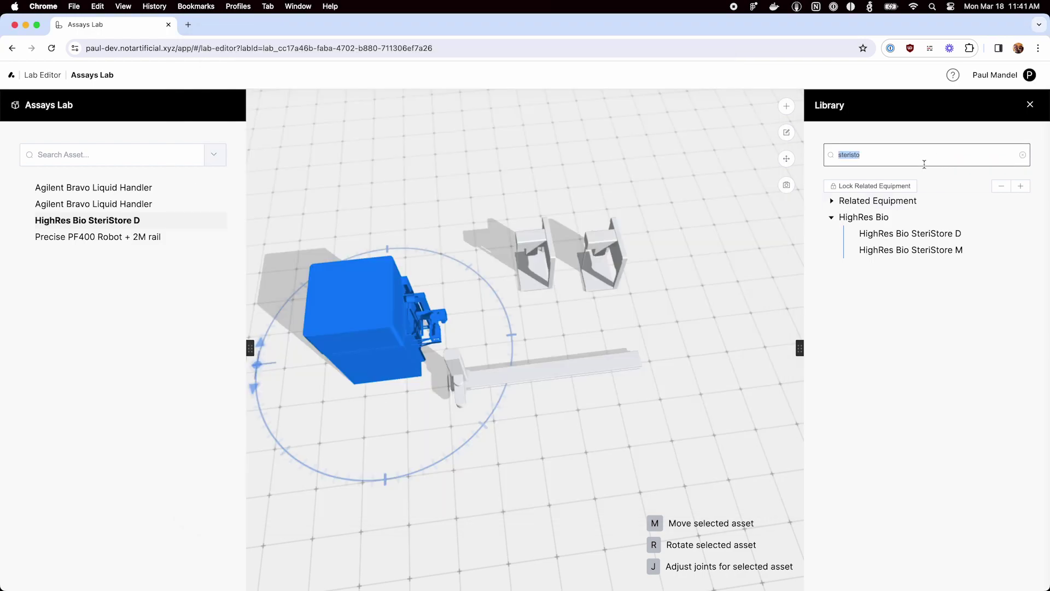
{"action": "type", "text": "ambist"}
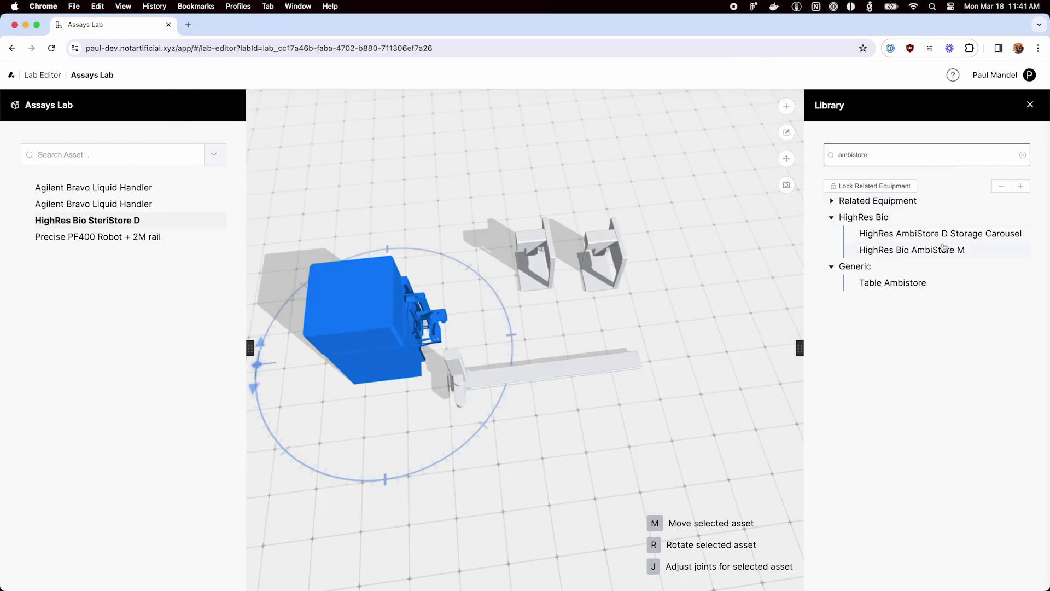
{"action": "mouse_move", "coordinate": [950, 237]}
{"action": "left_mouse_down"}
{"action": "mouse_move", "coordinate": [694, 324]}
{"action": "mouse_move", "coordinate": [470, 471]}
{"action": "left_mouse_up"}
Check the sketch, find "plateloc" in the library, and place an Agilent PlateLoc Sealer between the AmbiStore and the rail
{"action": "key", "text": "super+Tab"}
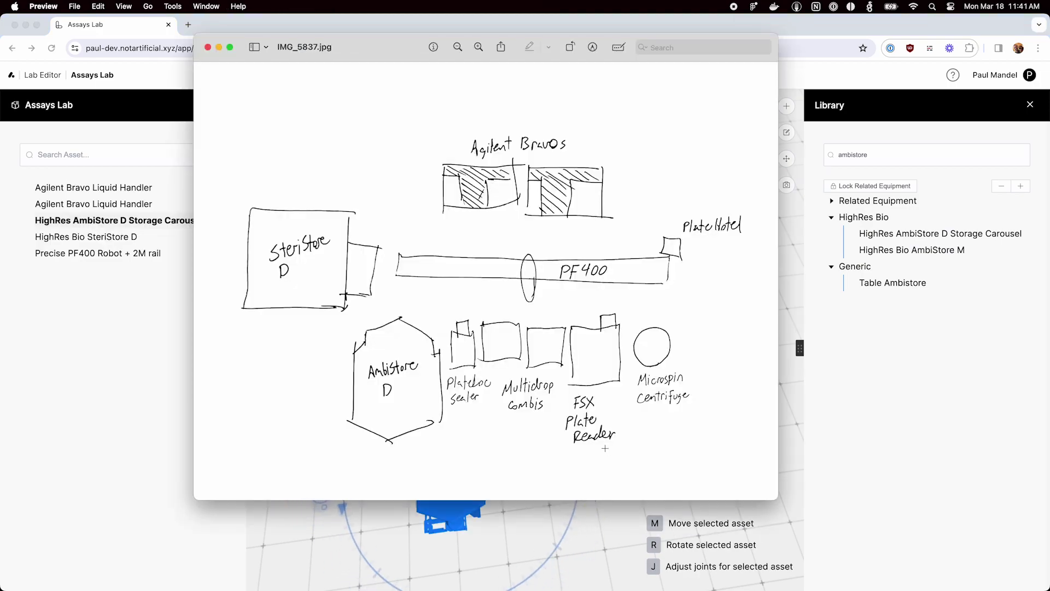
{"action": "left_click", "coordinate": [878, 194]}
{"action": "type", "text": "plateloc"}
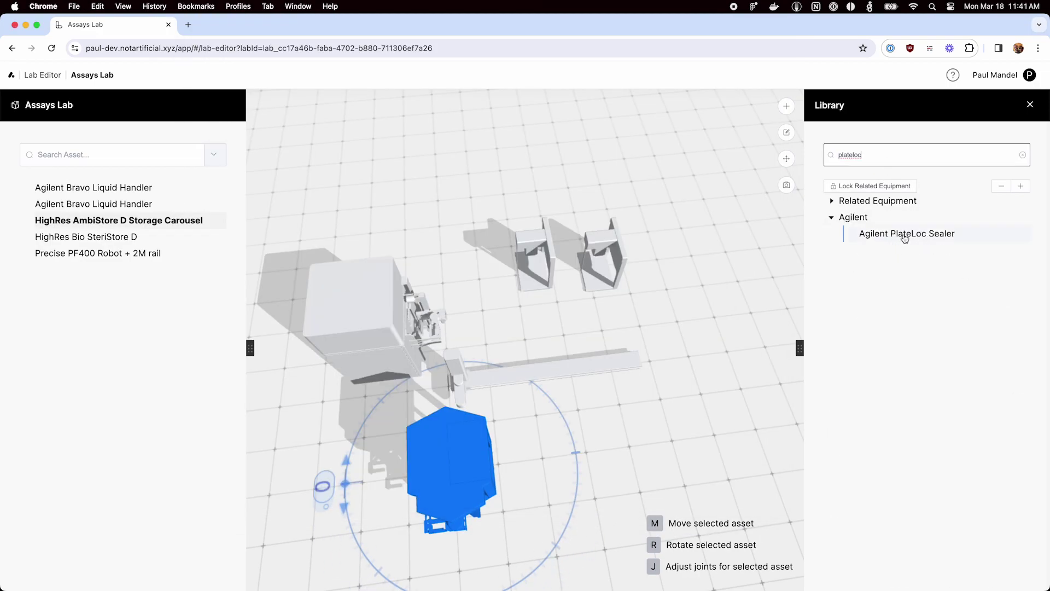
{"action": "mouse_move", "coordinate": [905, 239]}
{"action": "left_mouse_down"}
{"action": "mouse_move", "coordinate": [517, 434]}
{"action": "mouse_move", "coordinate": [528, 430]}
{"action": "left_mouse_up"}
Place a Thermo Fisher Multidrop Combi Dispenser next to the PlateLoc Sealer and add a copy beside it along the rail
{"action": "key", "text": "super+Tab"}
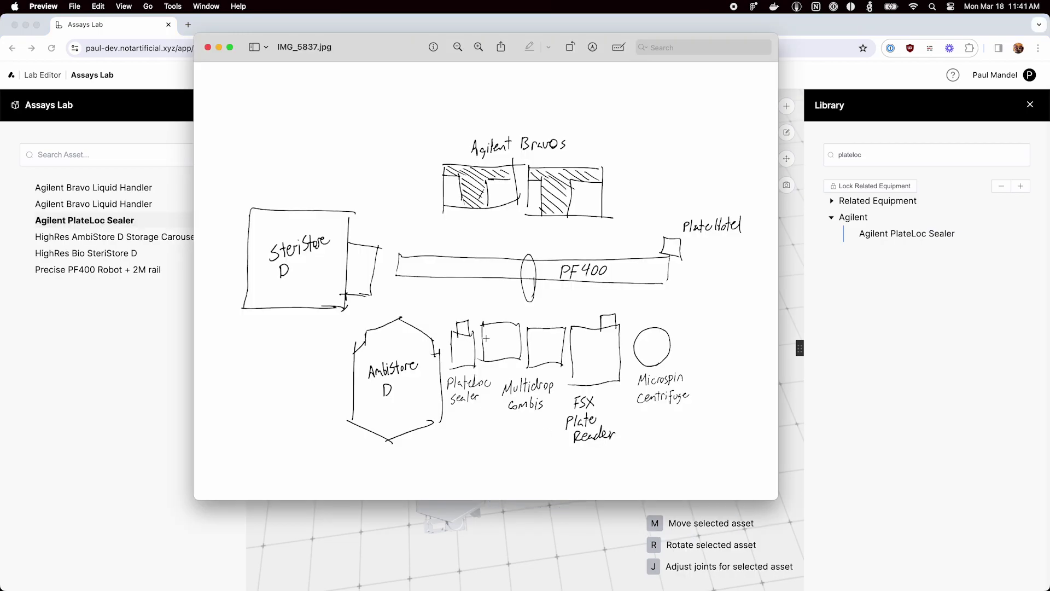
{"action": "left_click", "coordinate": [864, 148]}
{"action": "type", "text": "multidrop"}
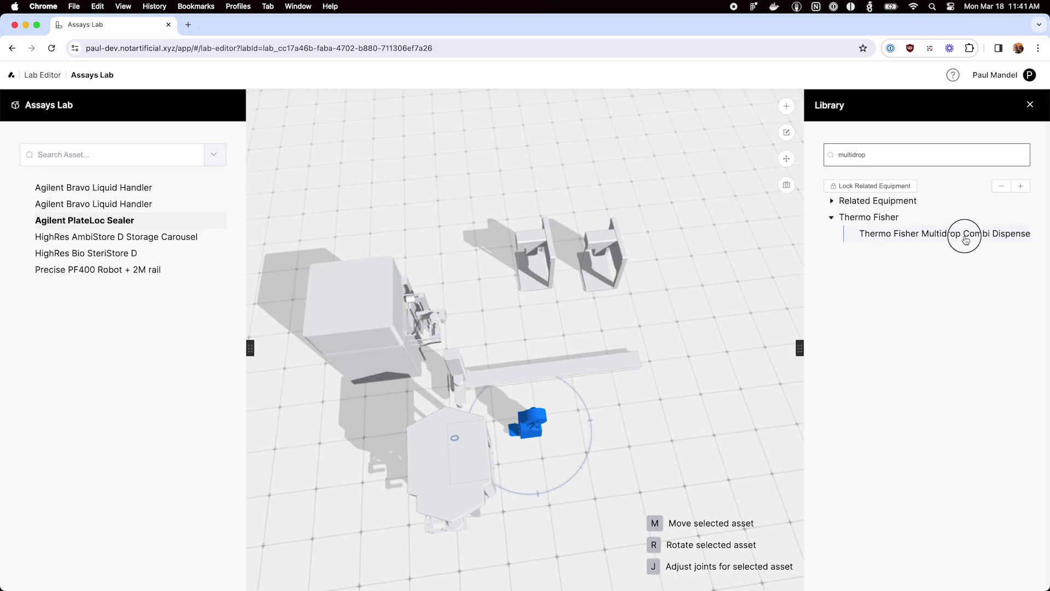
{"action": "left_click_drag", "start_coordinate": [965, 239], "coordinate": [575, 419]}
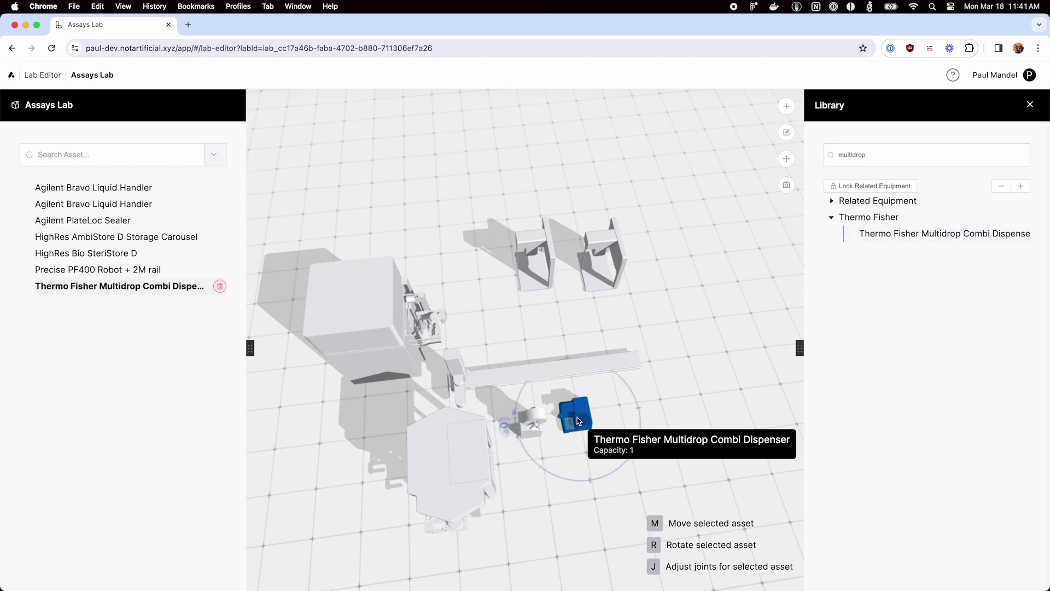
{"action": "key", "text": "m"}
{"action": "left_click", "coordinate": [615, 416], "text": "alt"}
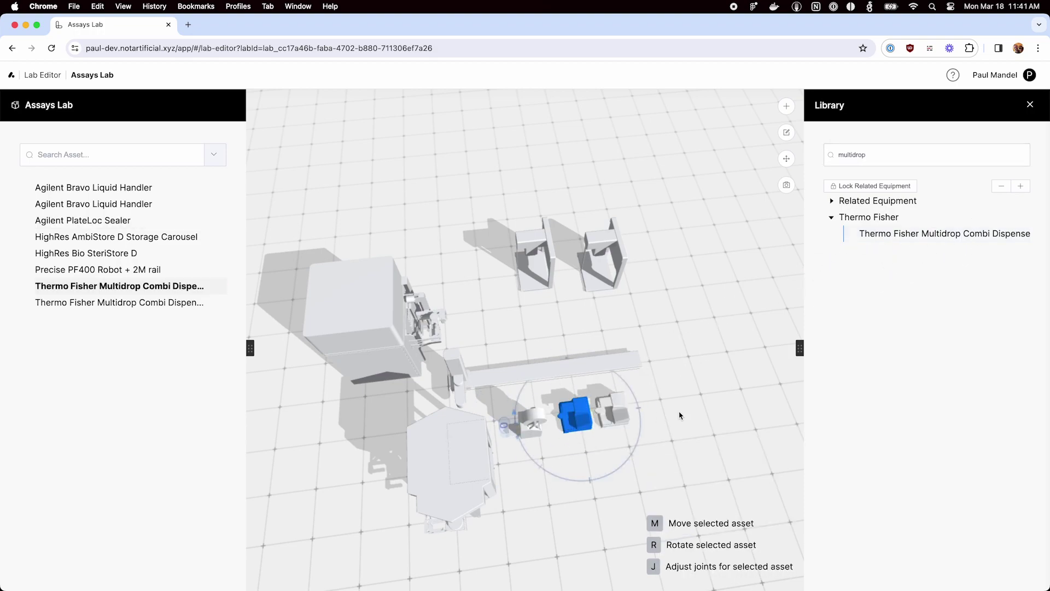
Find "fsx" in the library and place a BMG LABTECH PHERAstar FSX Plate Reader beside the second Multidrop dispenser
{"action": "key", "text": "super+Tab"}
{"action": "key", "text": "super+Tab"}
{"action": "double_click", "coordinate": [875, 157]}
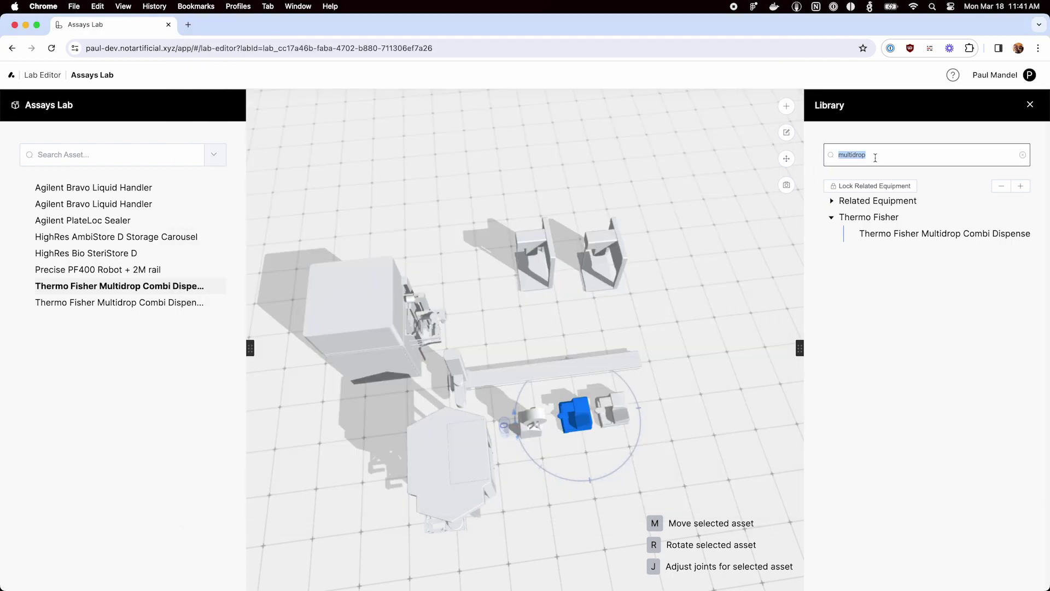
{"action": "type", "text": "fss"}
{"action": "key", "text": "BackSpace"}
{"action": "type", "text": "x"}
{"action": "left_click", "coordinate": [924, 236]}
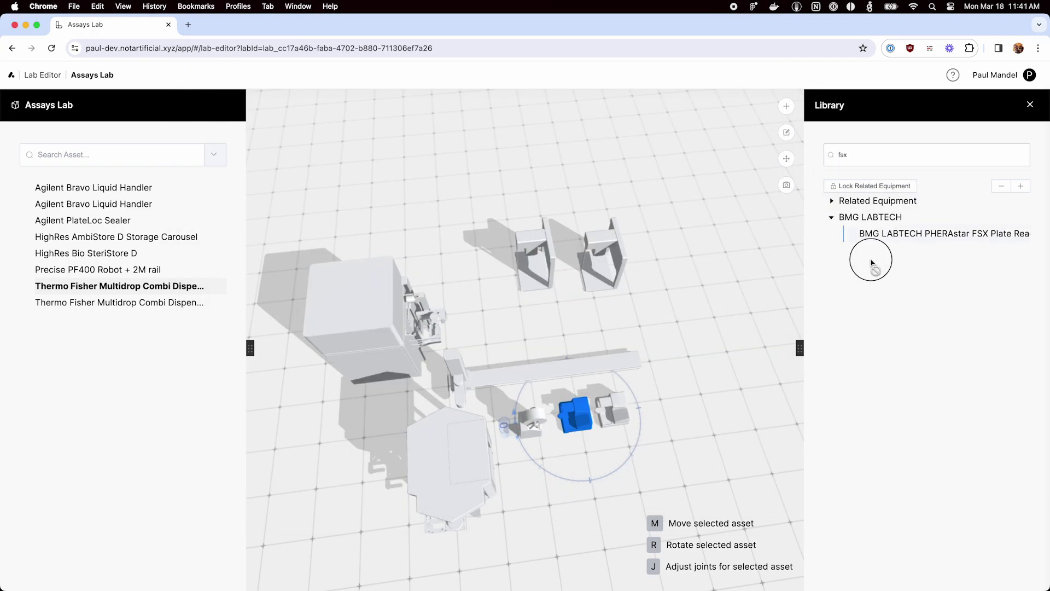
{"action": "left_click", "coordinate": [667, 409]}
Check the sketch, find "microspin" in the library, and place a HighRes Bio MicroSpin Centrifuge beyond the plate reader
{"action": "key", "text": "super+Tab"}
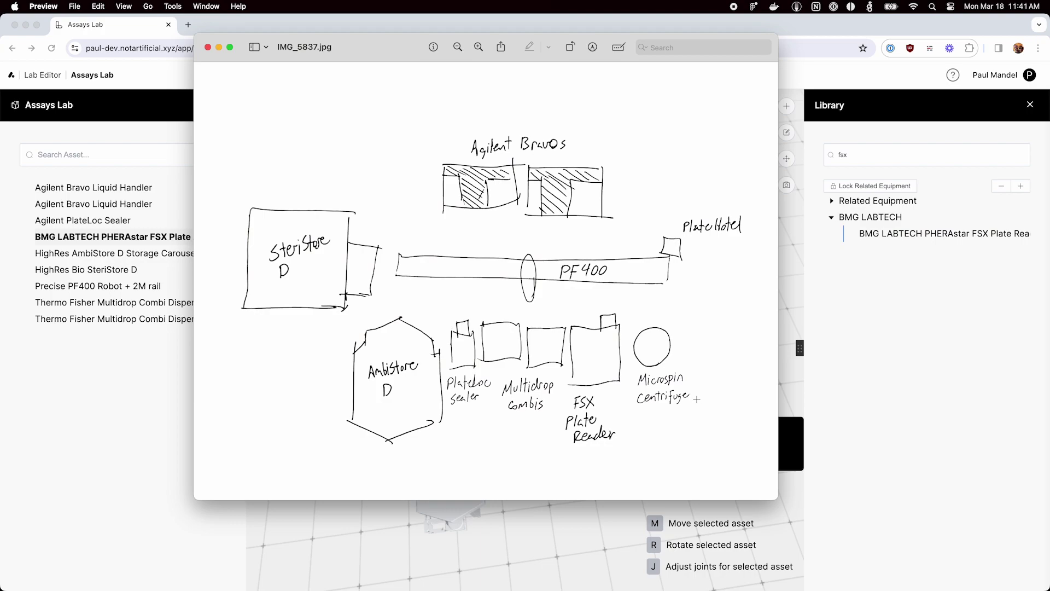
{"action": "key", "text": "super+Tab"}
{"action": "type", "text": "microsp"}
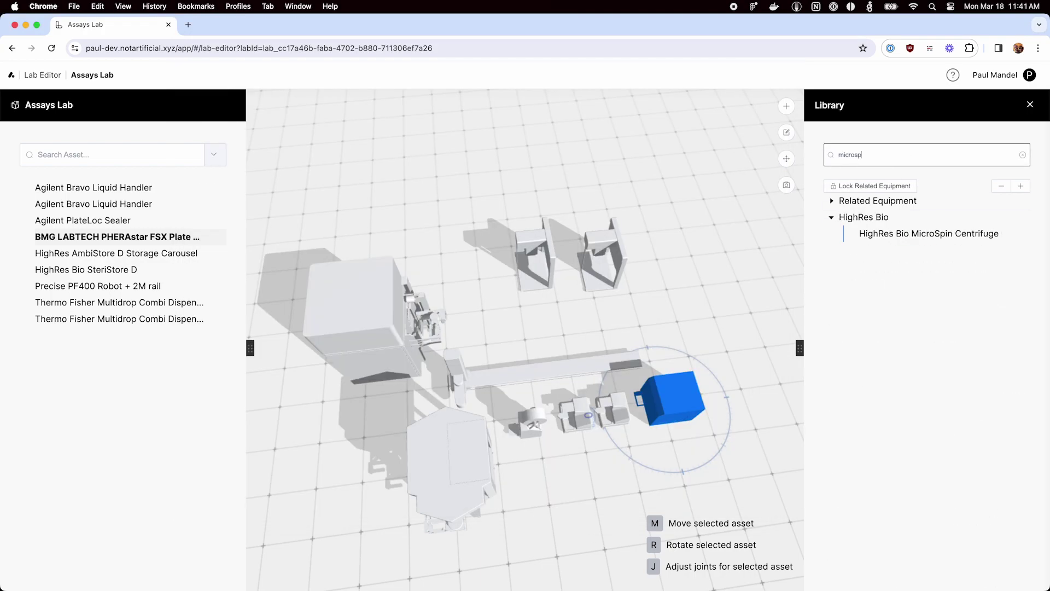
{"action": "left_click", "coordinate": [928, 235]}
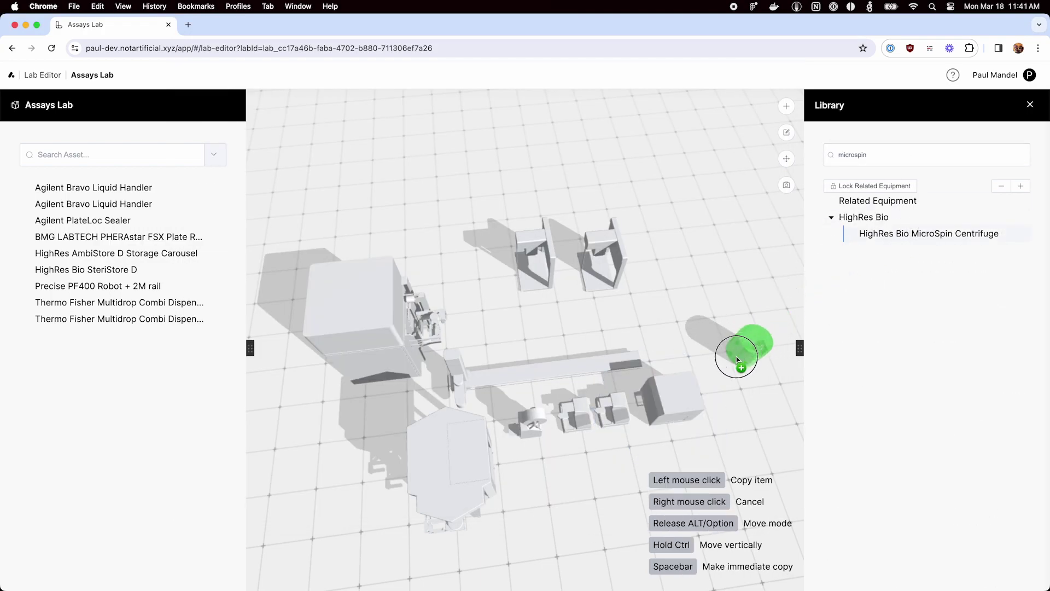
{"action": "left_click", "coordinate": [721, 362]}
Consult the sketch for the next device and search the asset library for "plate hotel"
{"action": "key", "text": "super+Tab"}
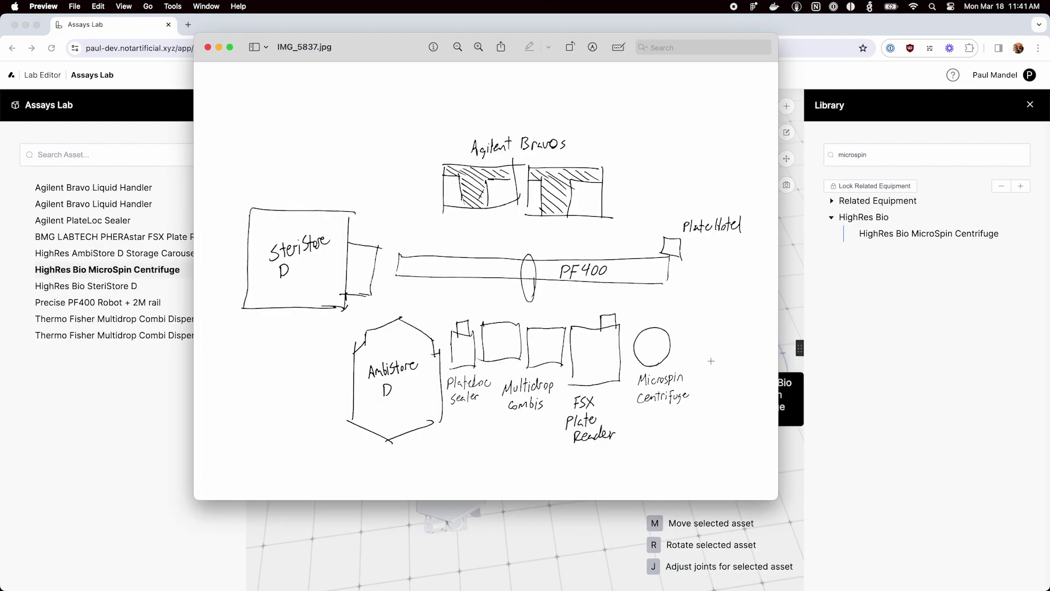
{"action": "left_click", "coordinate": [910, 155]}
{"action": "double_click", "coordinate": [910, 155]}
{"action": "type", "text": "plate hotel"}
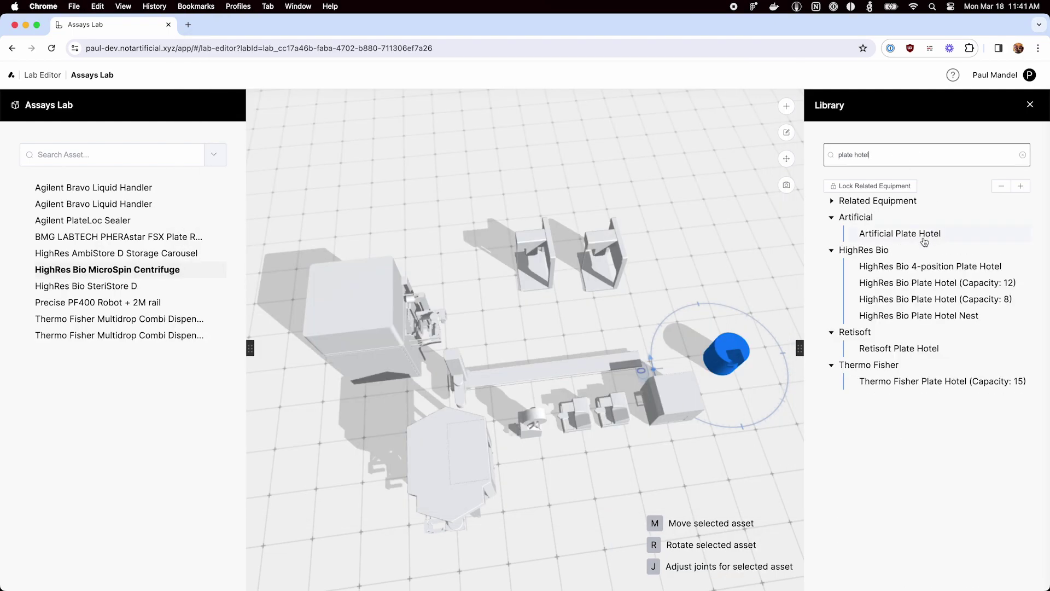
Try a HighRes Bio Plate Hotel (Capacity: 12) next to the centrifuge and remove it again
{"action": "left_click", "coordinate": [935, 283]}
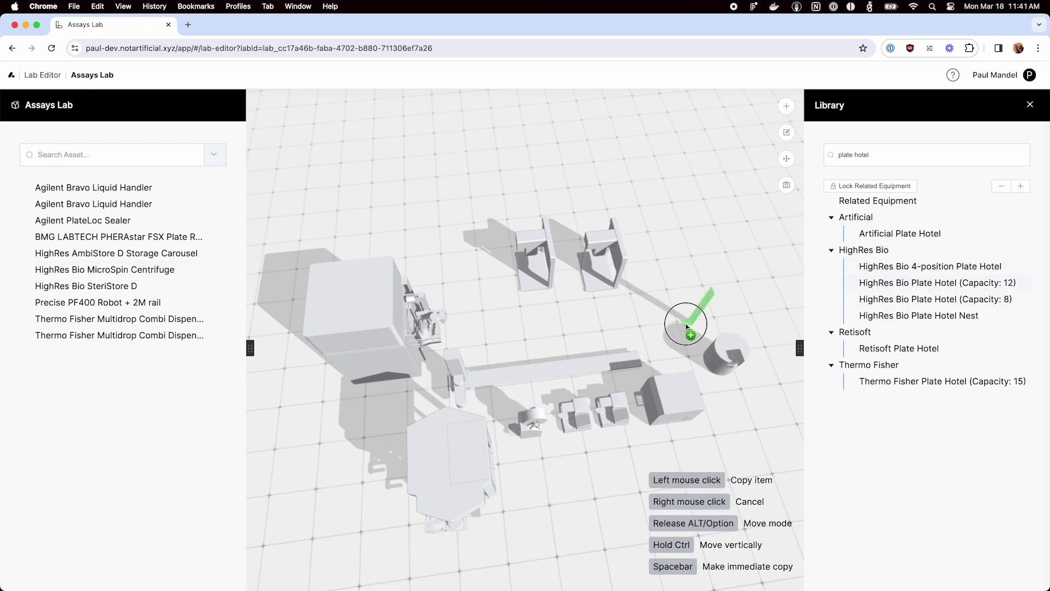
{"action": "left_click", "coordinate": [688, 327]}
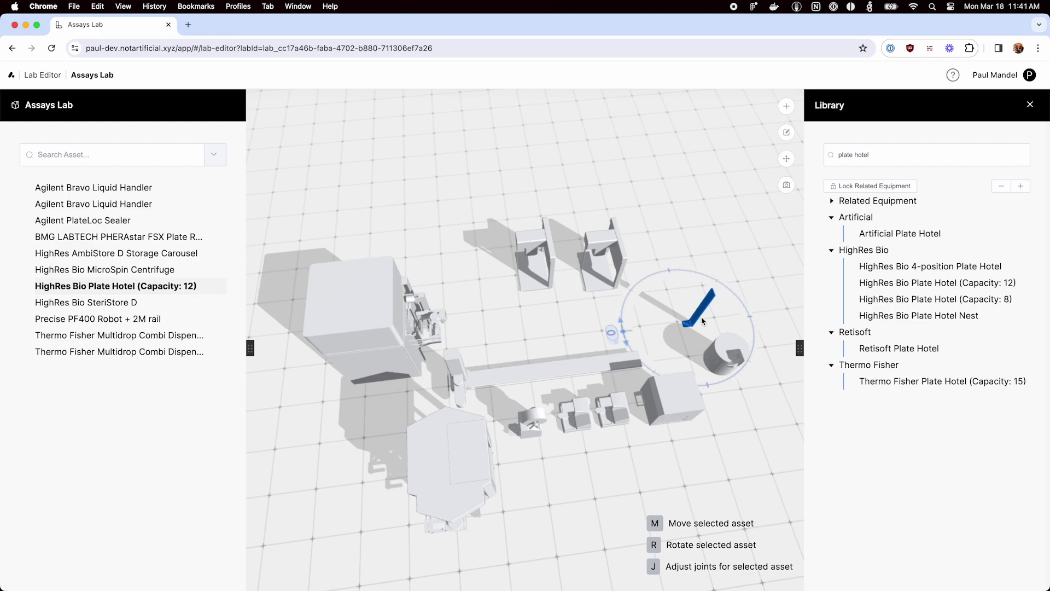
{"action": "key", "text": "Escape"}
Recheck the sketch and place a HighRes Bio Plate Hotel (Capacity: 8) near the rail's far end, beside the centrifuge
{"action": "key", "text": "super+Tab"}
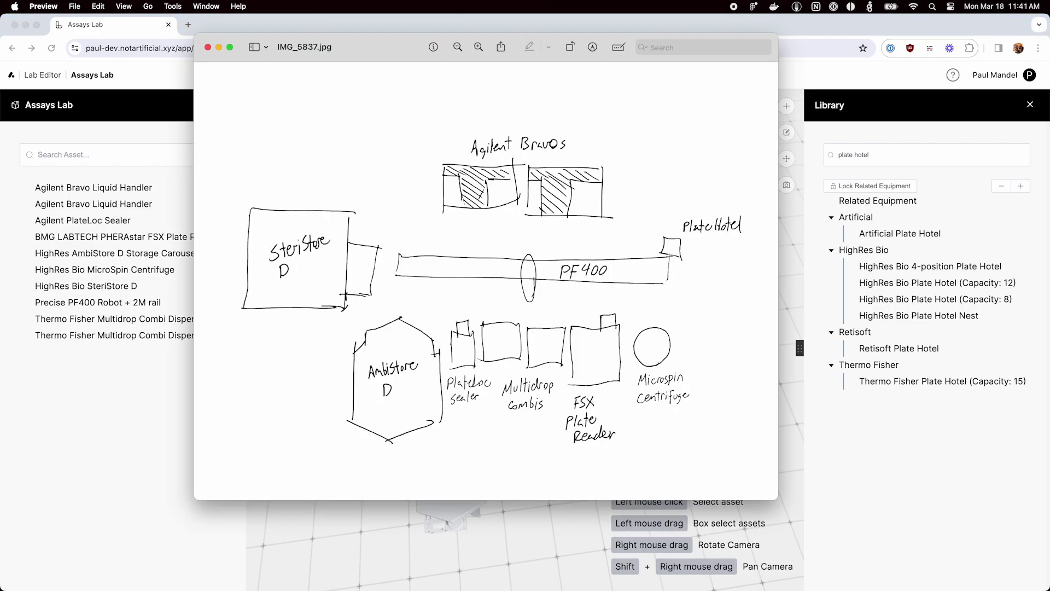
{"action": "key", "text": "super+Tab"}
{"action": "left_click_drag", "start_coordinate": [801, 314], "coordinate": [688, 317]}
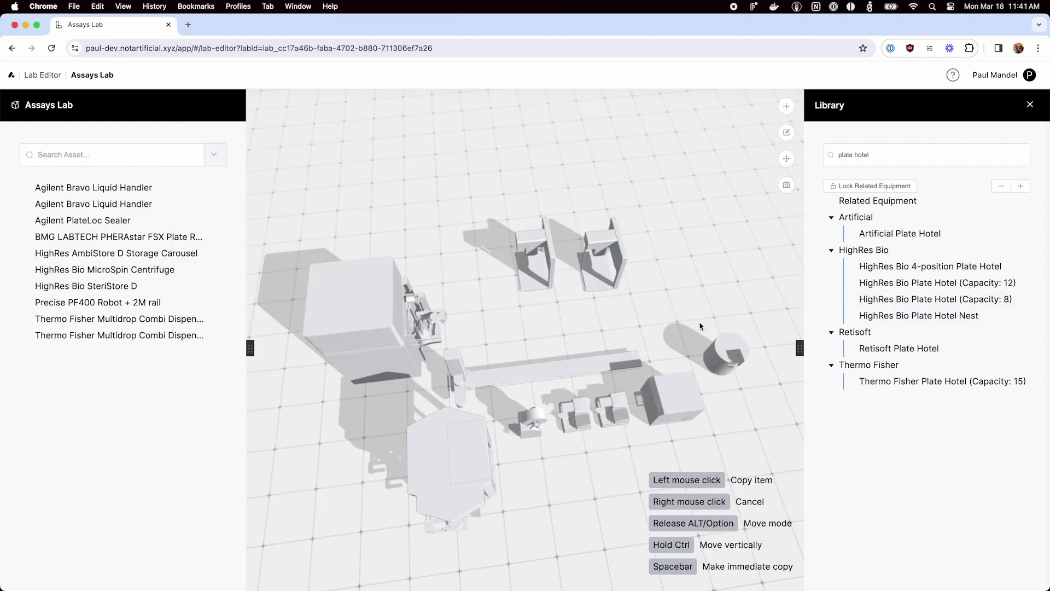
{"action": "left_click", "coordinate": [700, 326]}
{"action": "key", "text": "Escape"}
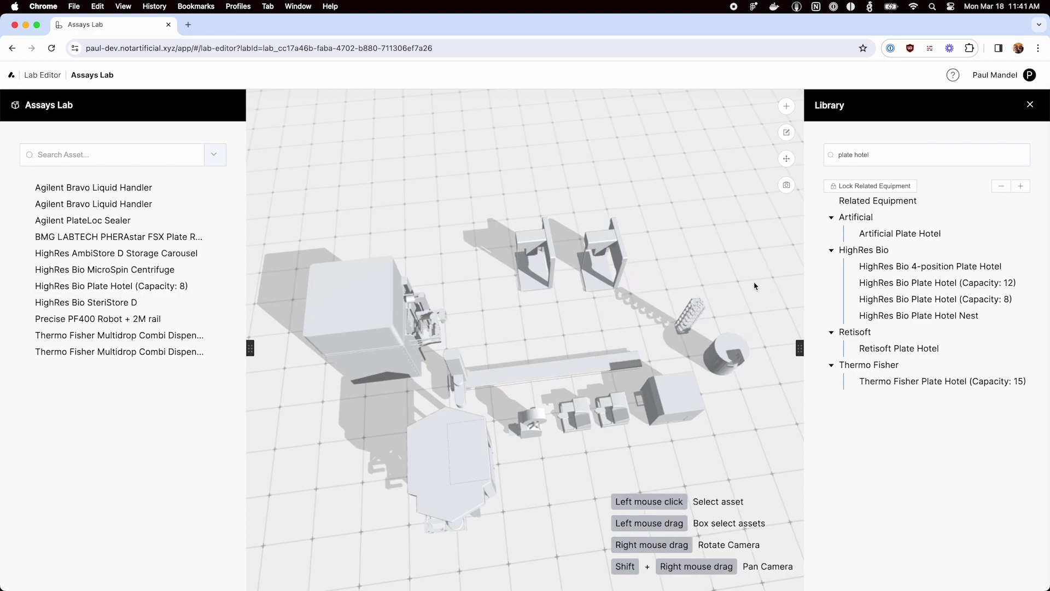
Find "furn" in the library and place a Custom Furniture table behind the two Bravo liquid handlers
{"action": "triple_click", "coordinate": [899, 158]}
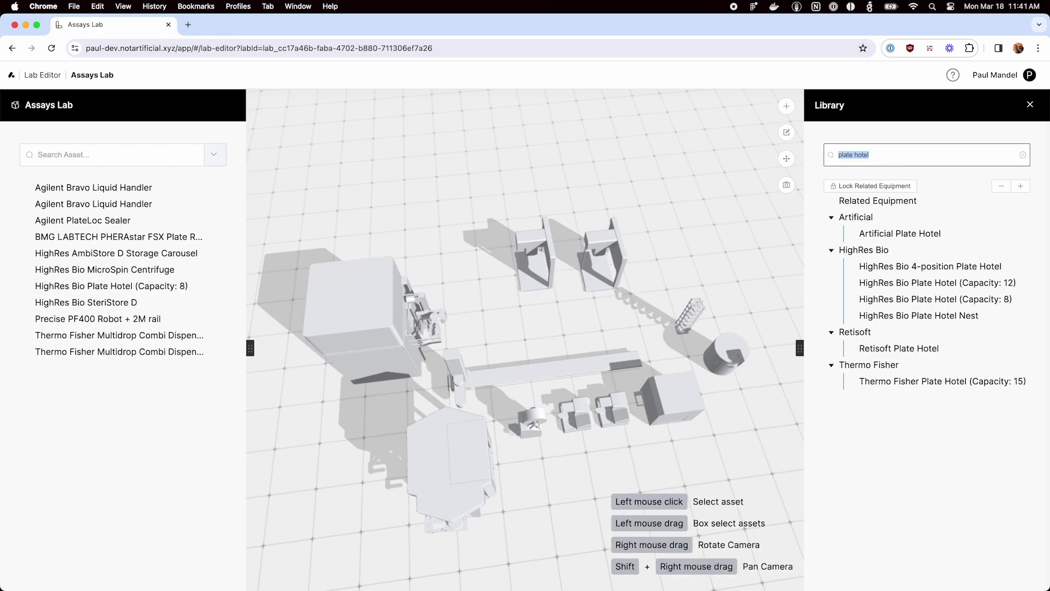
{"action": "type", "text": "furn"}
{"action": "left_click", "coordinate": [915, 242]}
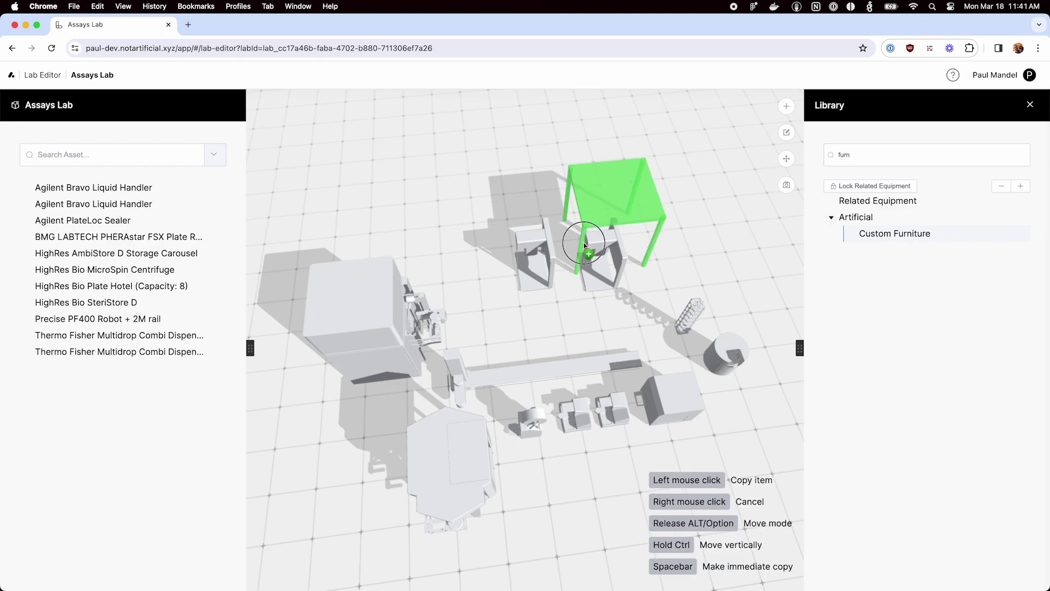
{"action": "left_click", "coordinate": [504, 216]}
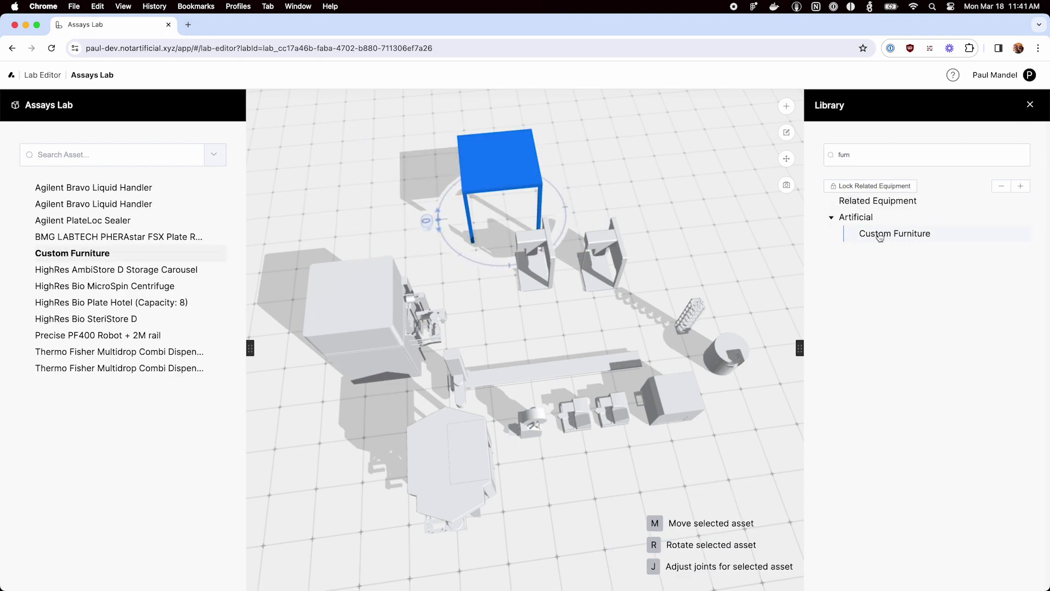
Copy the Custom Furniture table to the open floor in front of the two Multidrop Combi dispensers
{"action": "key", "text": "m"}
{"action": "key", "text": "alt"}
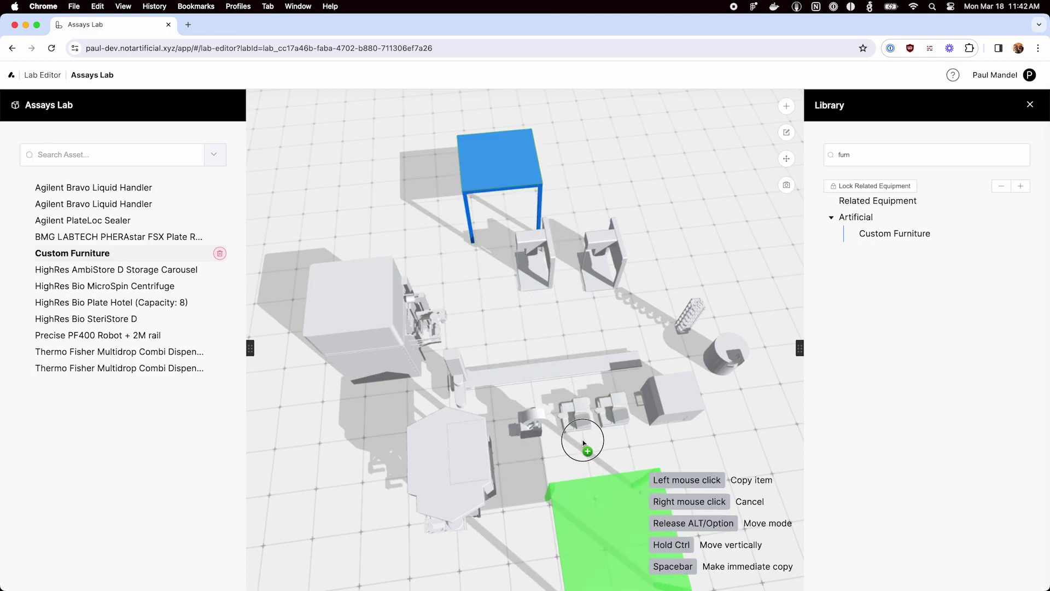
{"action": "left_click", "coordinate": [565, 418], "text": "alt"}
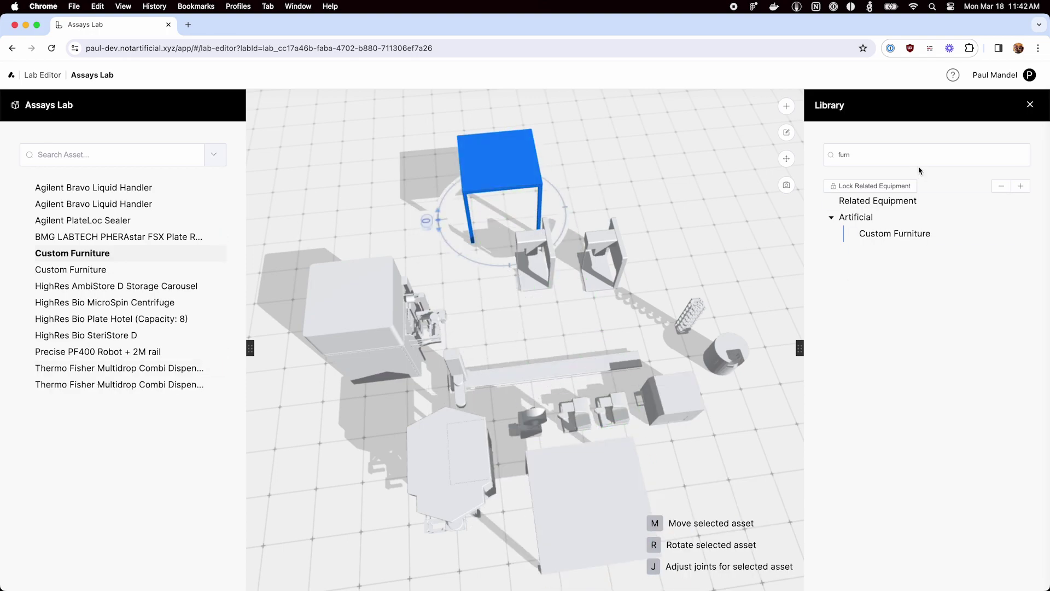
Find "pf400" in the library, place a Table PF400 beside the Bravo liquid handlers and rotate it to 90 degrees
{"action": "type", "text": "pf400"}
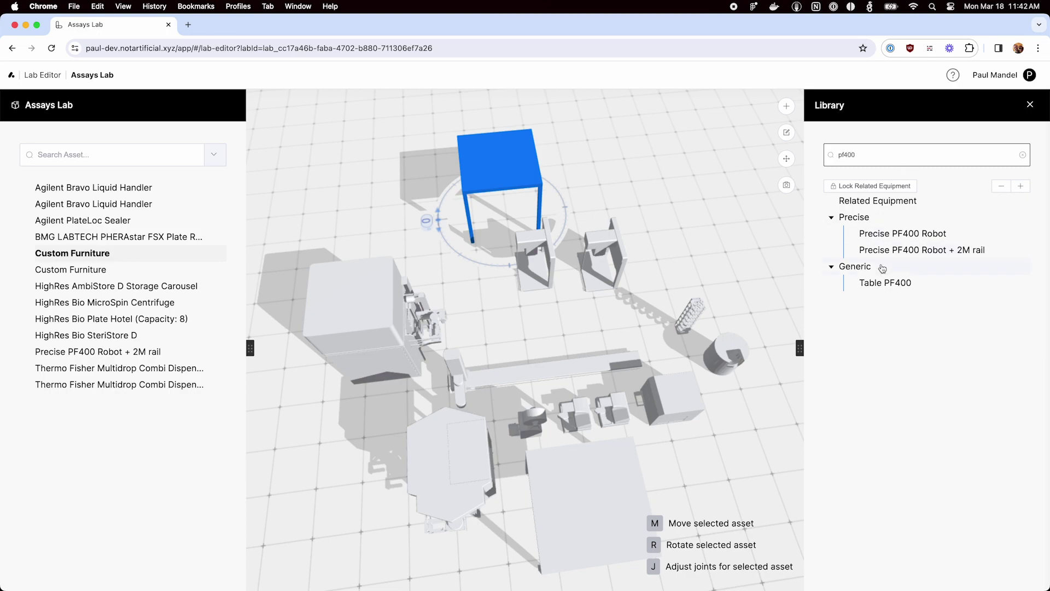
{"action": "left_click", "coordinate": [884, 281]}
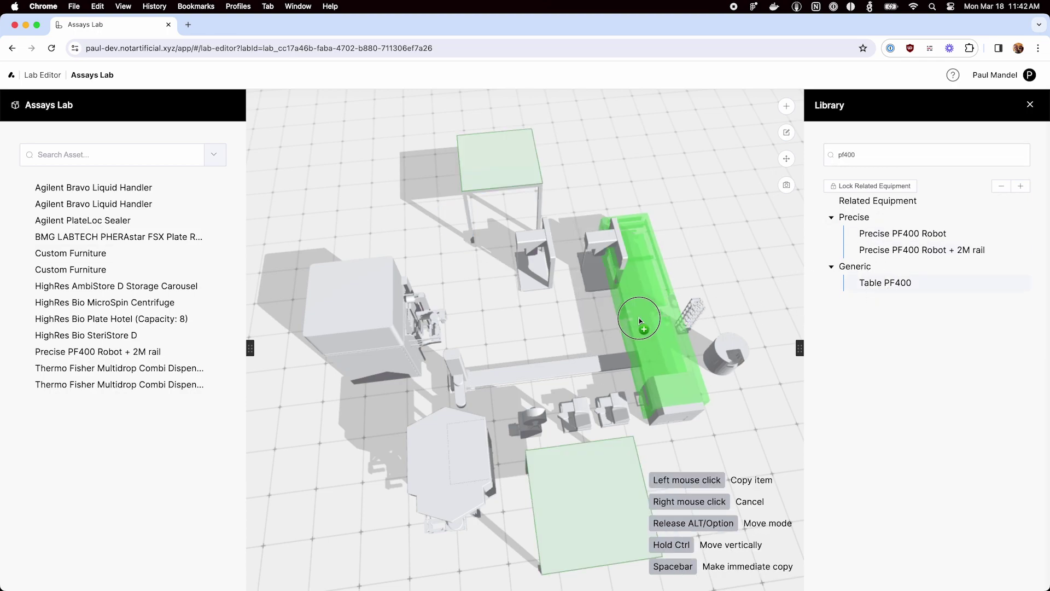
{"action": "left_click", "coordinate": [669, 259]}
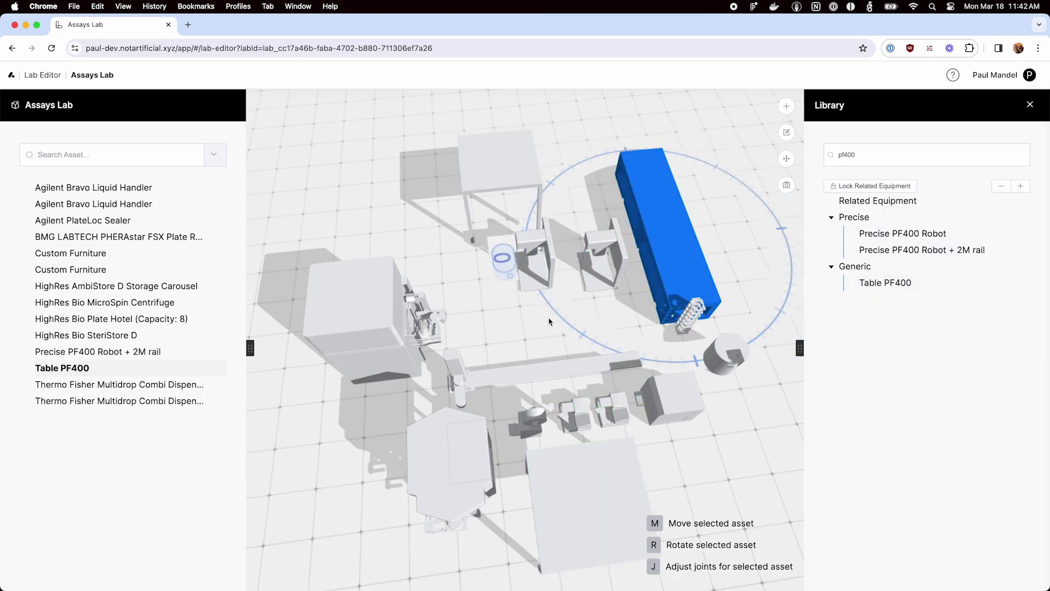
{"action": "key", "text": "r"}
{"action": "left_click_drag", "start_coordinate": [676, 357], "coordinate": [643, 353]}
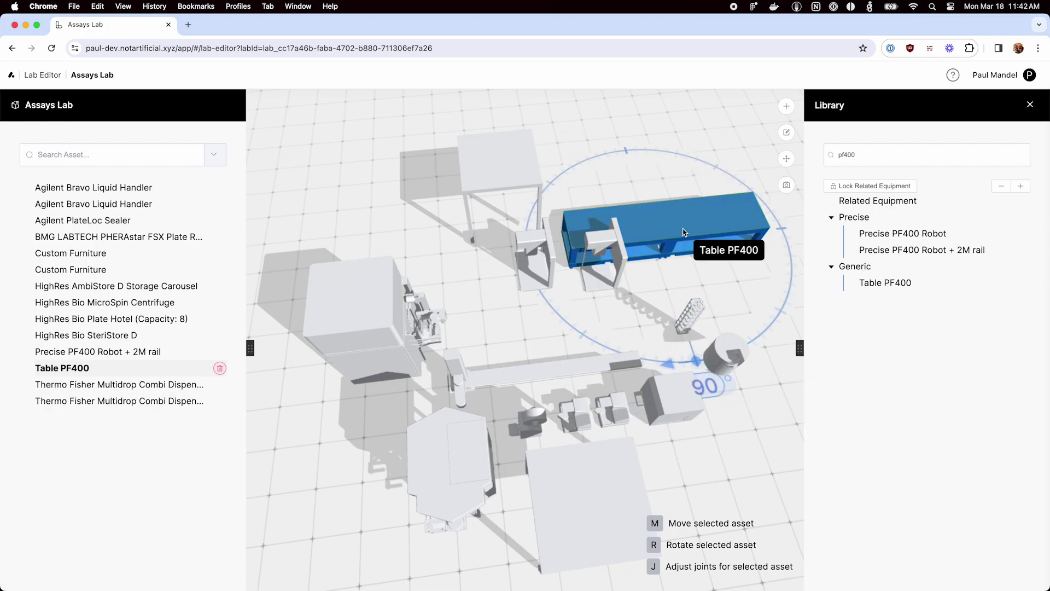
Move the Precise PF400 Robot + 2M rail onto the Table PF400, aligned along its top
{"action": "left_click", "coordinate": [591, 325]}
{"action": "left_click_drag", "start_coordinate": [591, 327], "coordinate": [564, 357]}
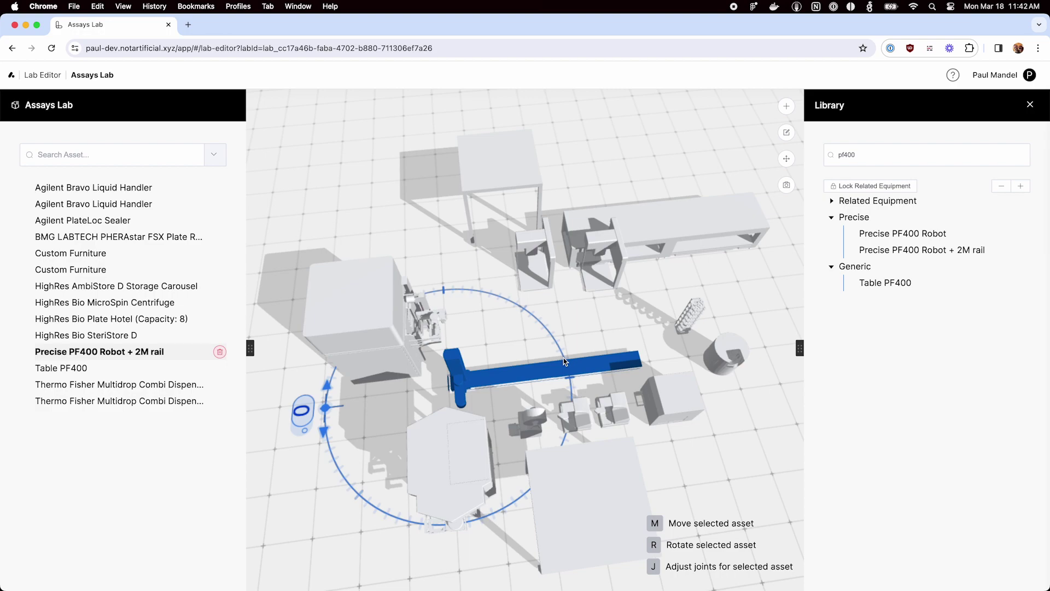
{"action": "left_click", "coordinate": [563, 358]}
{"action": "left_click", "coordinate": [507, 374]}
{"action": "key", "text": "m"}
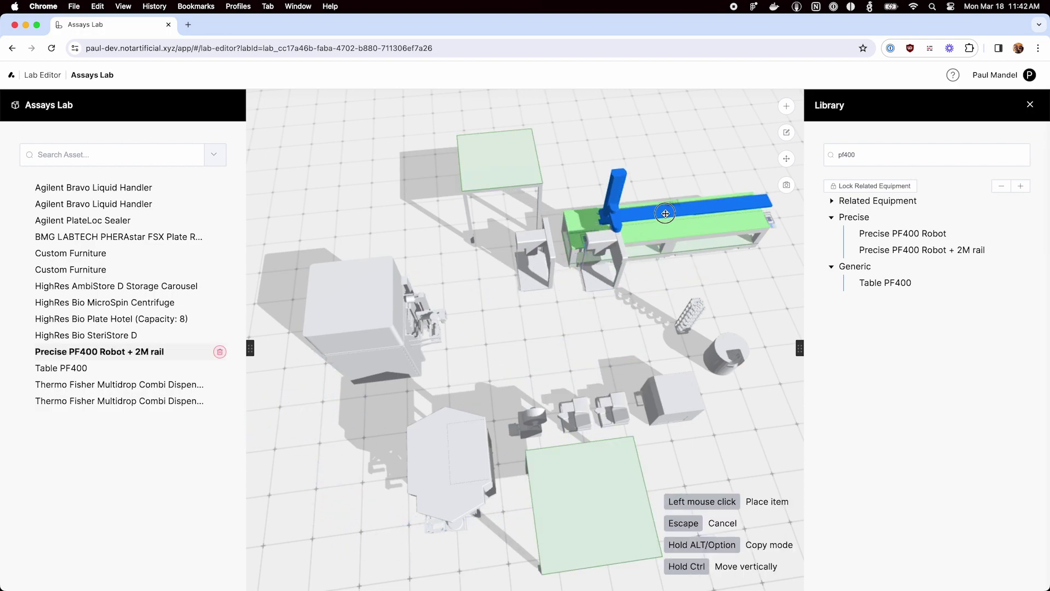
{"action": "left_click", "coordinate": [652, 221]}
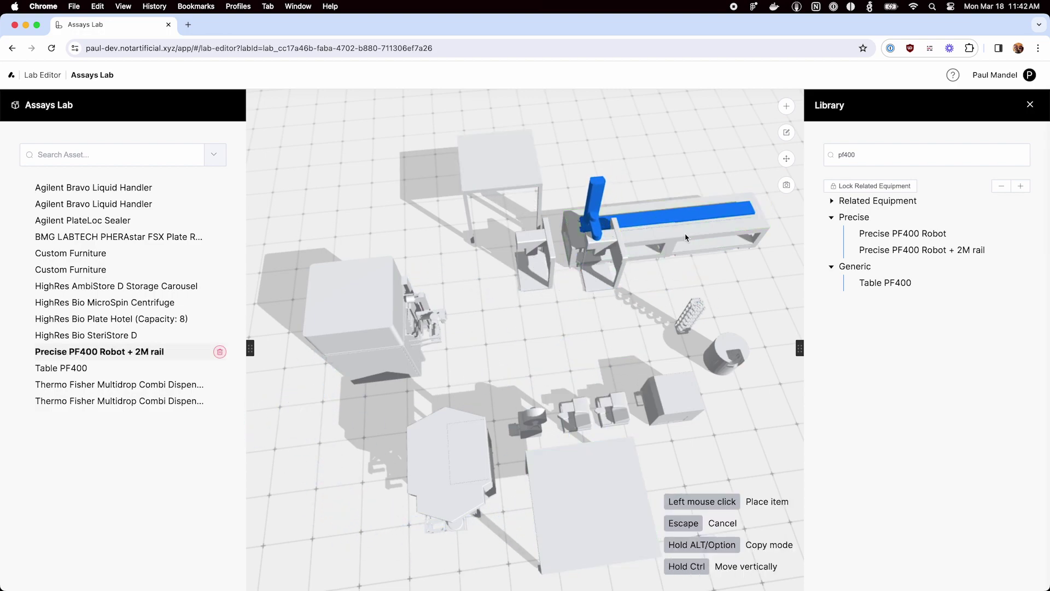
{"action": "left_click_drag", "start_coordinate": [671, 266], "coordinate": [696, 222]}
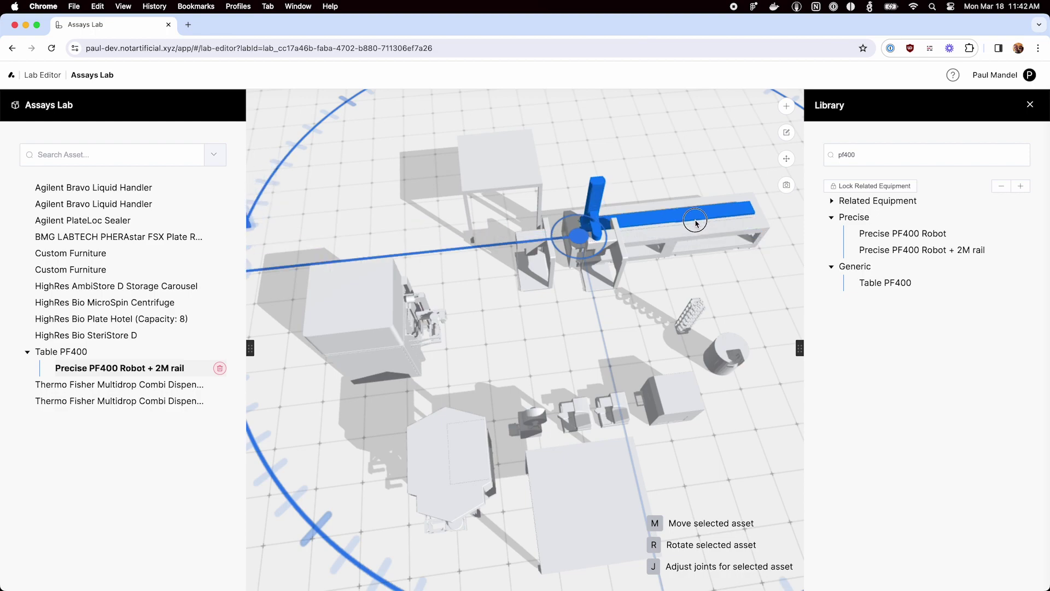
Move the Table PF400 with its robot to the middle of the lab, between the Bravos and the dispensers, and close the library
{"action": "left_click", "coordinate": [745, 234]}
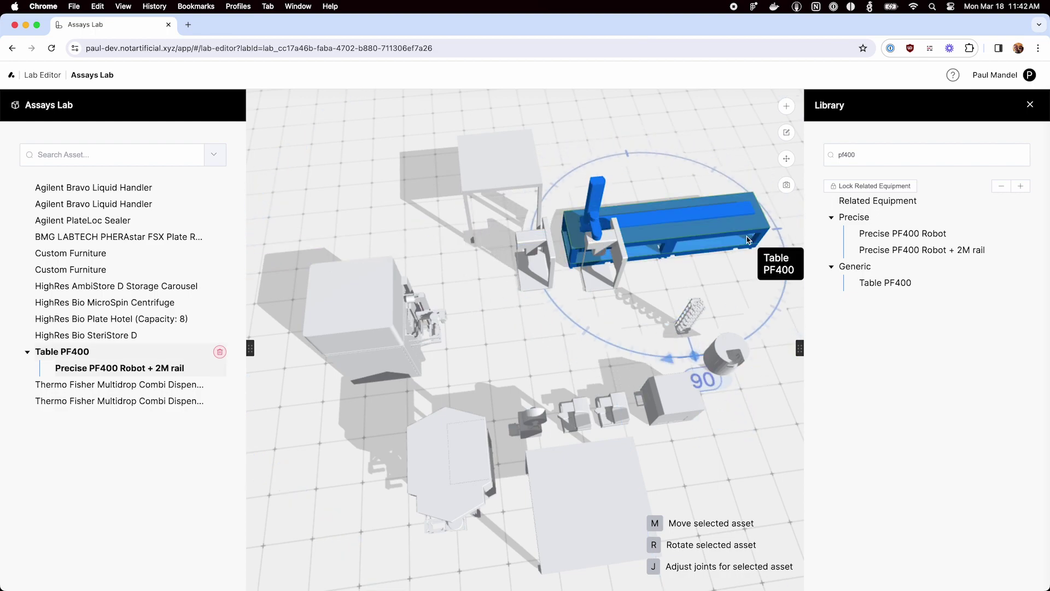
{"action": "key", "text": "m"}
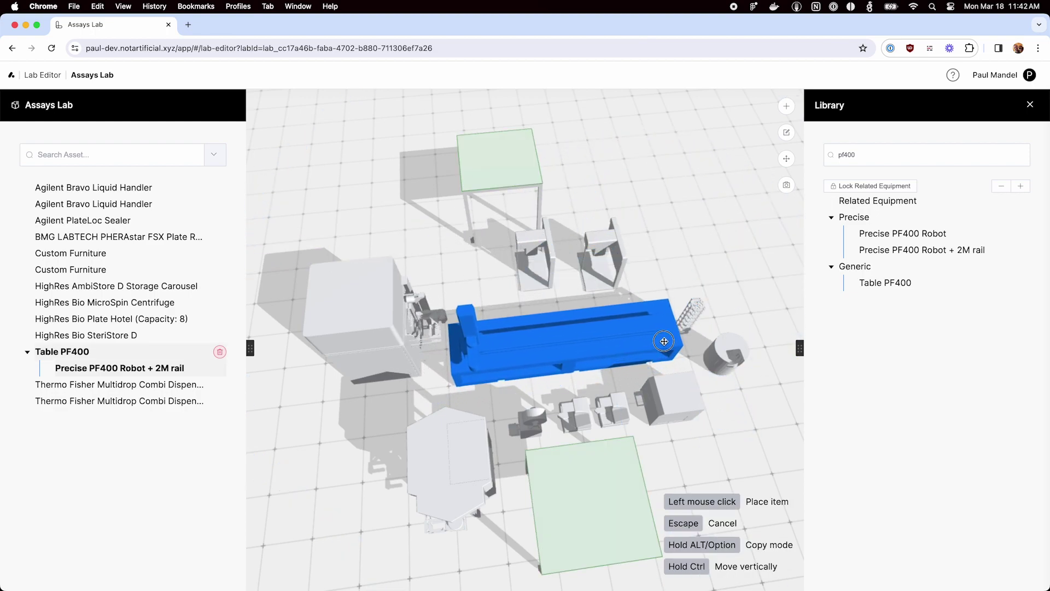
{"action": "left_click", "coordinate": [661, 339]}
{"action": "left_click", "coordinate": [1030, 104]}
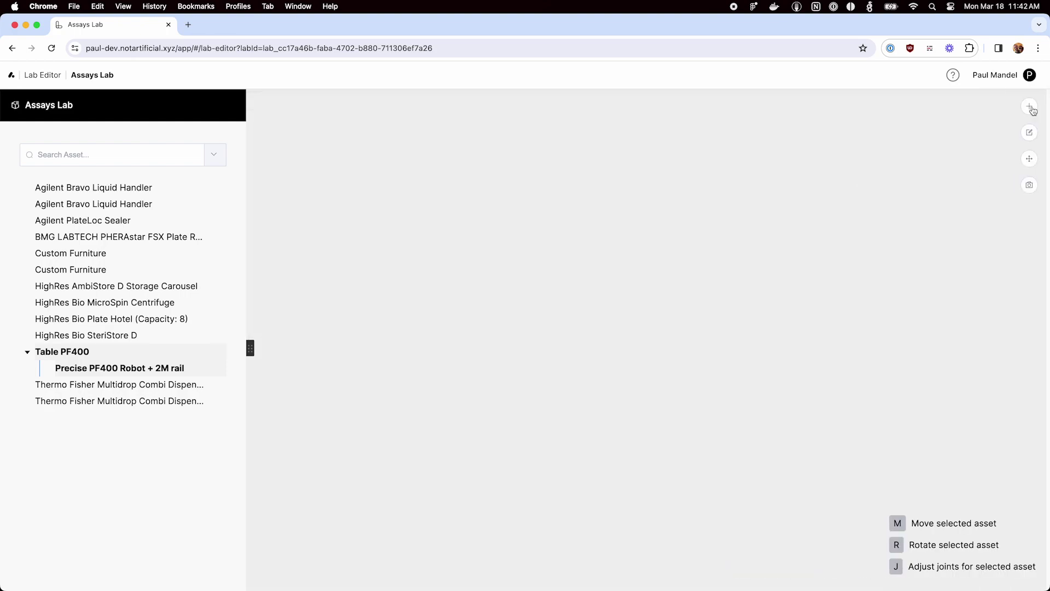
Rotate both Agilent Bravo Liquid Handlers to 90 degrees so they face the robot rail
{"action": "left_click", "coordinate": [727, 256]}
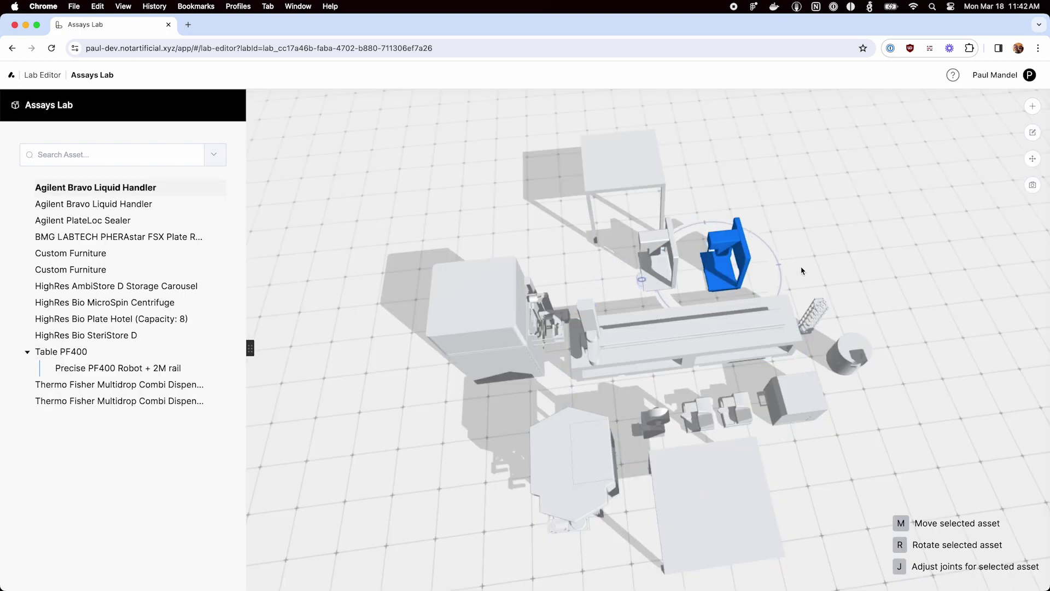
{"action": "left_click_drag", "start_coordinate": [776, 271], "coordinate": [857, 264]}
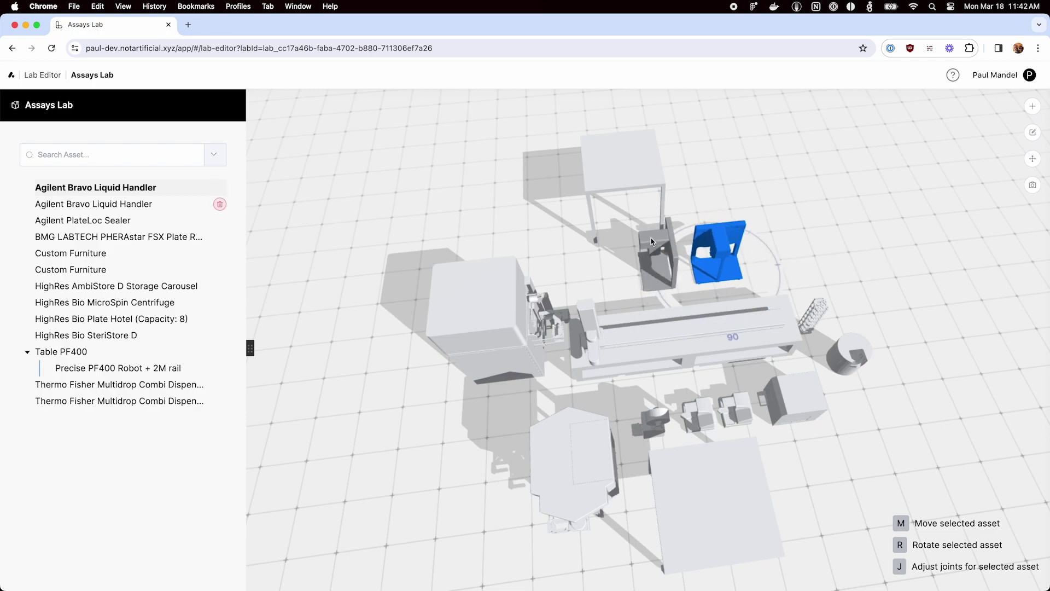
{"action": "left_click", "coordinate": [658, 256]}
{"action": "left_click_drag", "start_coordinate": [592, 294], "coordinate": [681, 323]}
Double the width of the Custom Furniture table behind the two Bravo liquid handlers in its size details
{"action": "left_click", "coordinate": [614, 159]}
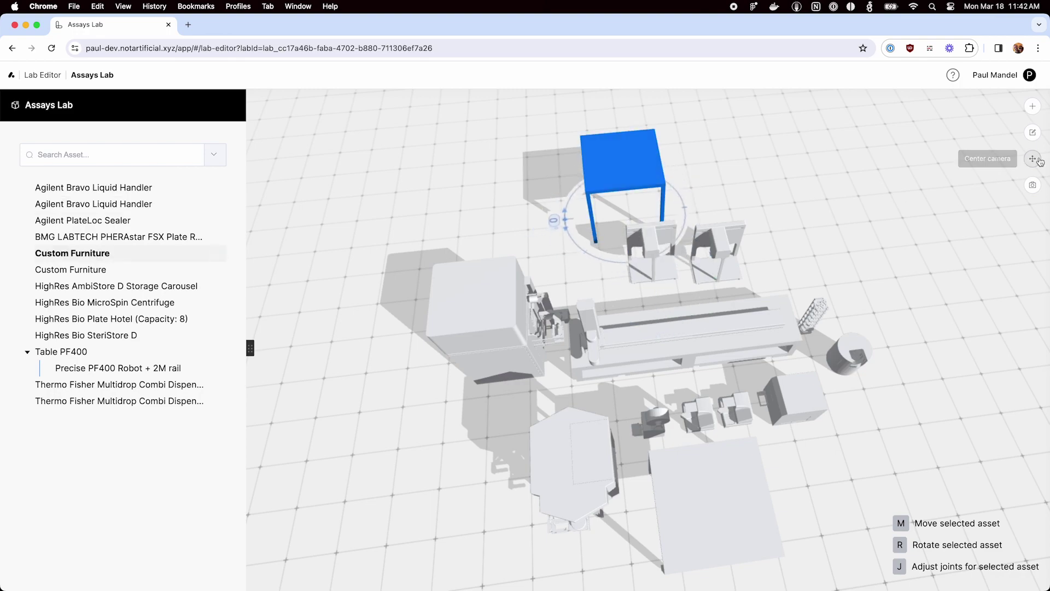
{"action": "left_click", "coordinate": [1032, 132]}
{"action": "left_click", "coordinate": [897, 185]}
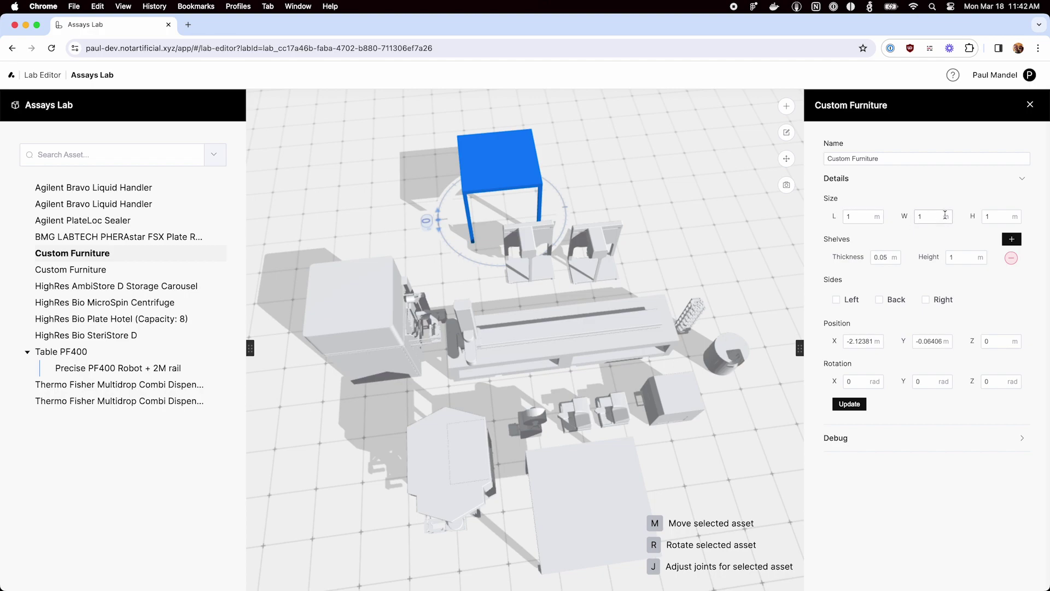
{"action": "left_click", "coordinate": [928, 180]}
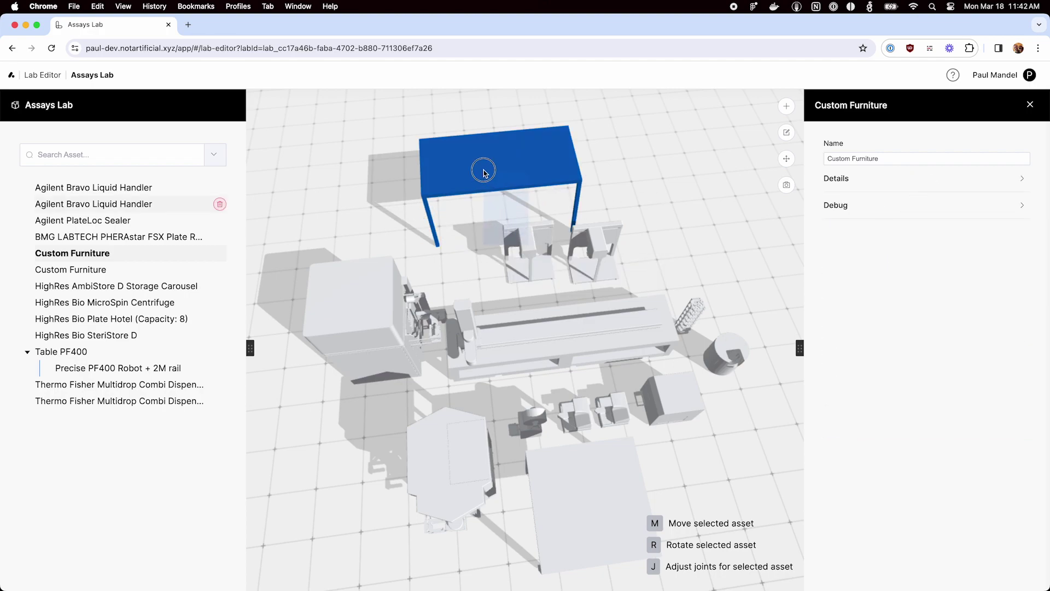
Move both Agilent Bravo Liquid Handlers side by side onto the widened Custom Furniture table behind them
{"action": "left_click", "coordinate": [529, 249]}
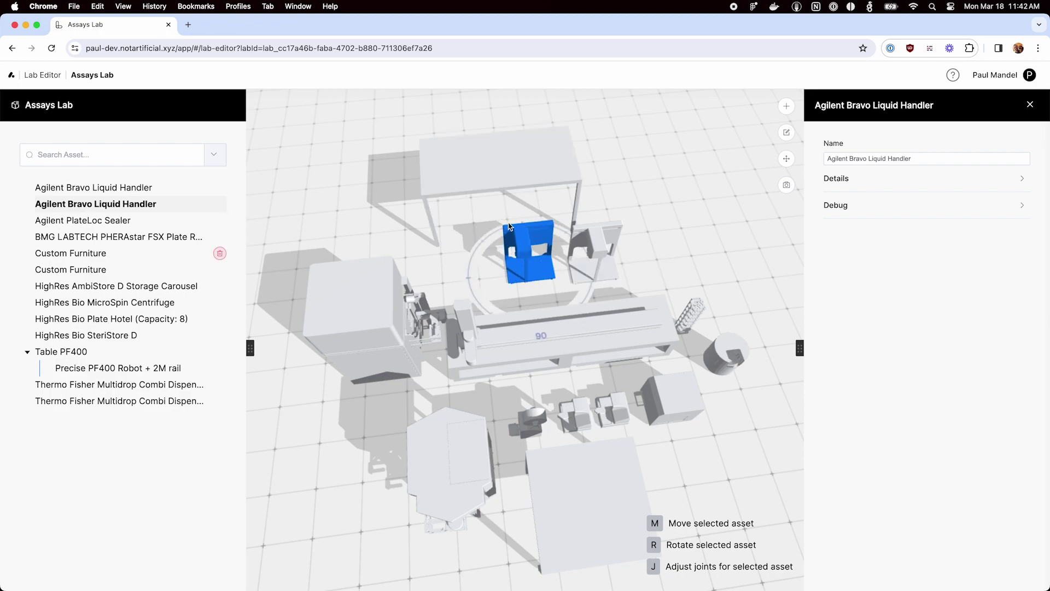
{"action": "left_click", "coordinate": [518, 249]}
{"action": "left_click", "coordinate": [522, 248]}
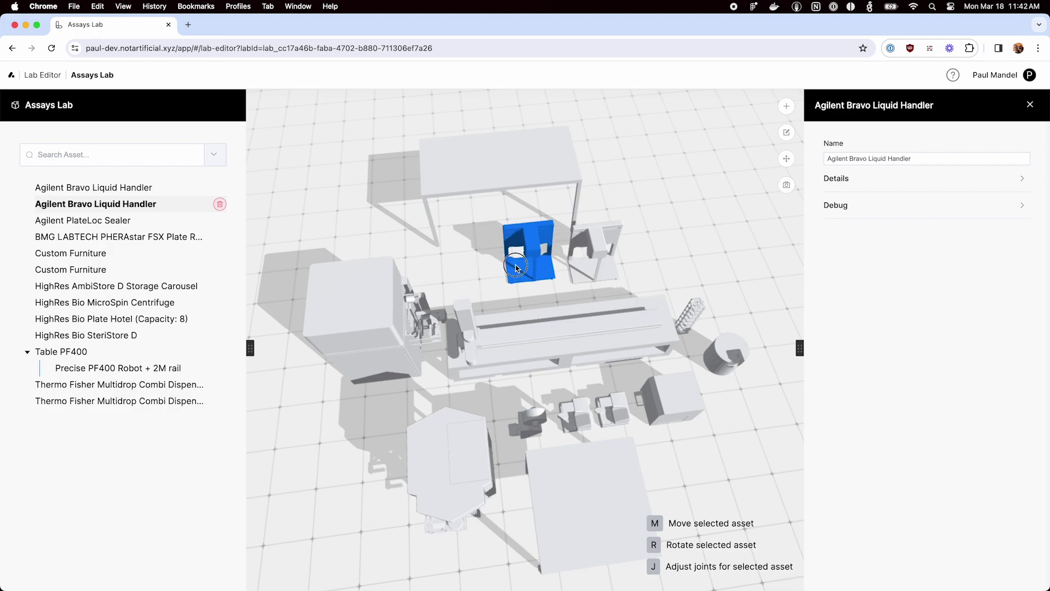
{"action": "key", "text": "m"}
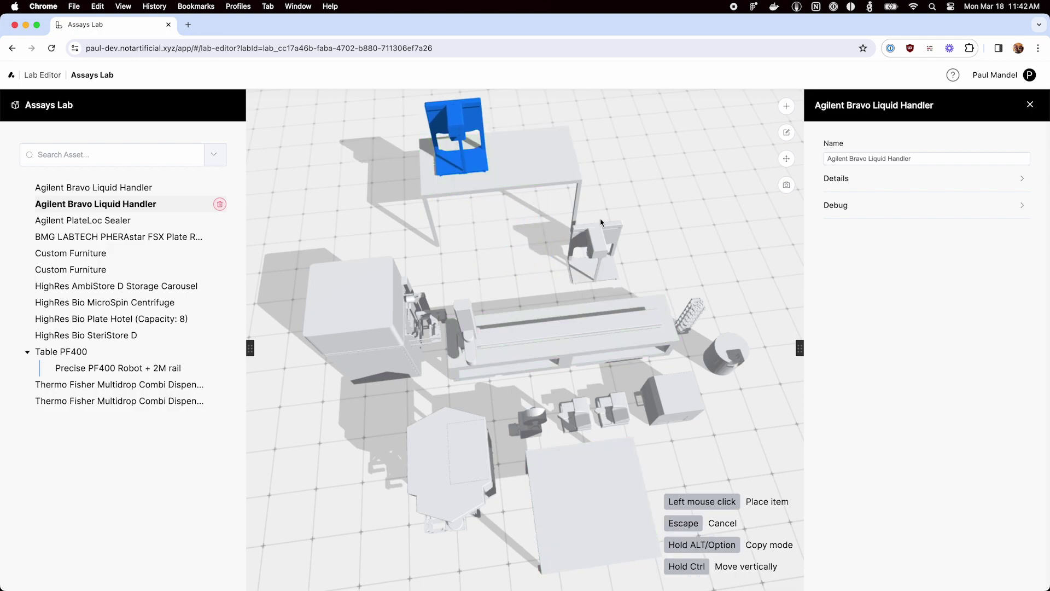
{"action": "left_click", "coordinate": [613, 242]}
{"action": "key", "text": "m"}
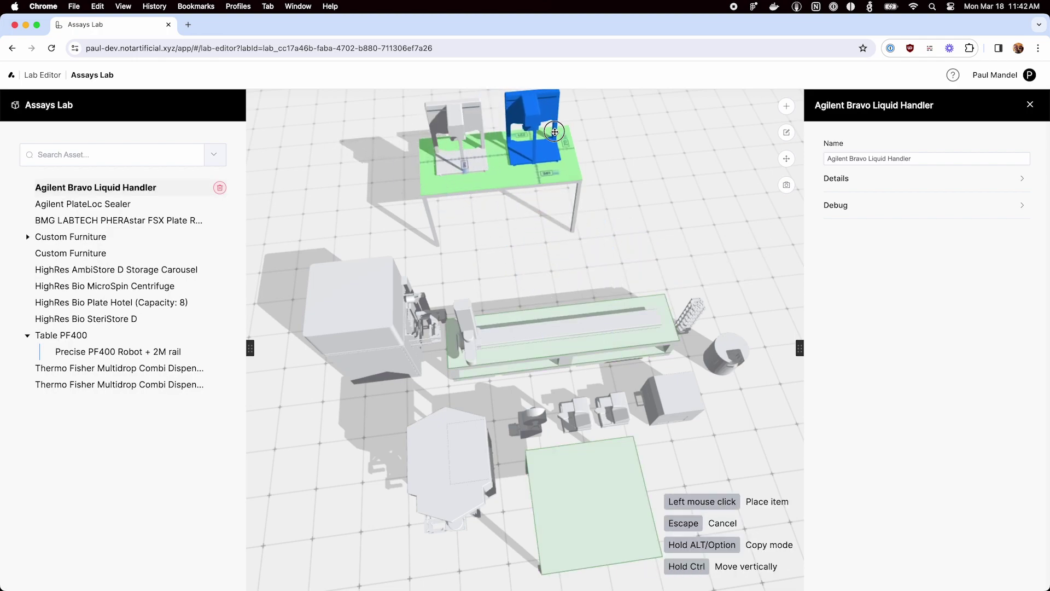
{"action": "left_click", "coordinate": [551, 136]}
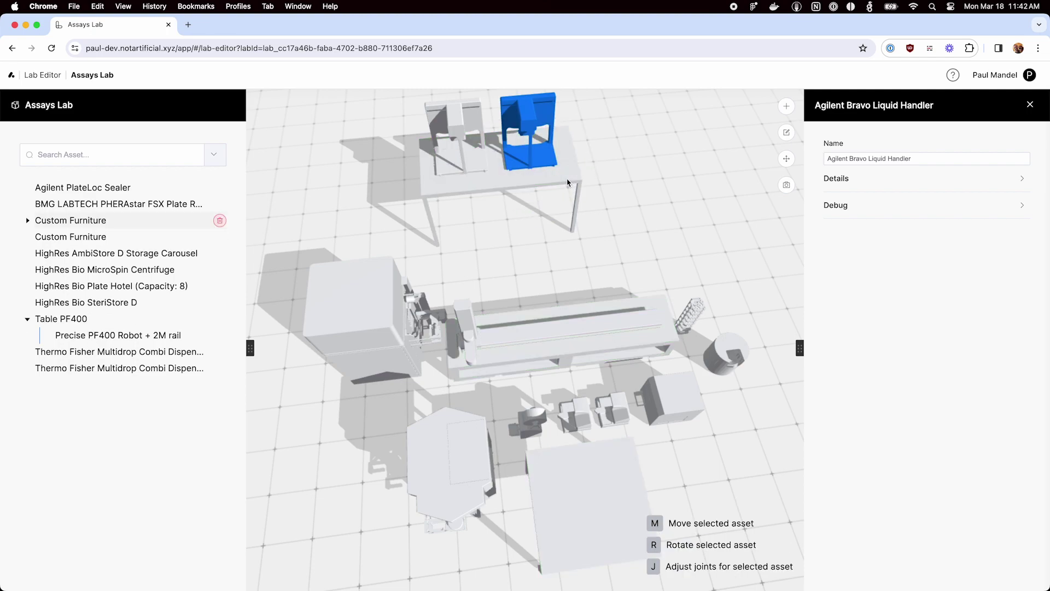
Move the Custom Furniture table carrying the two Bravos up close behind the Table PF400
{"action": "left_click", "coordinate": [588, 197]}
{"action": "key", "text": "m"}
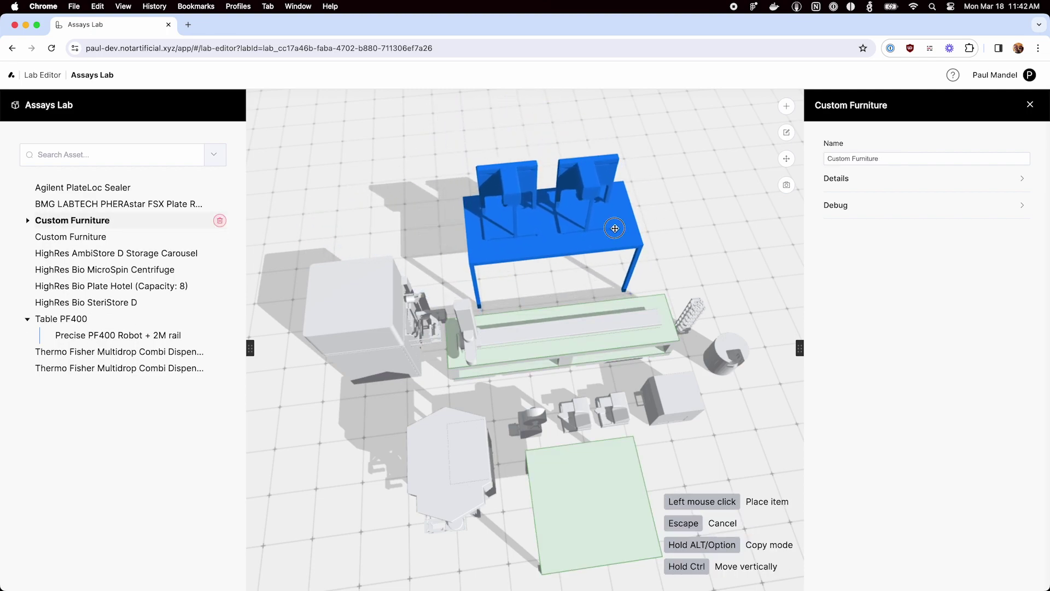
{"action": "left_click", "coordinate": [614, 231]}
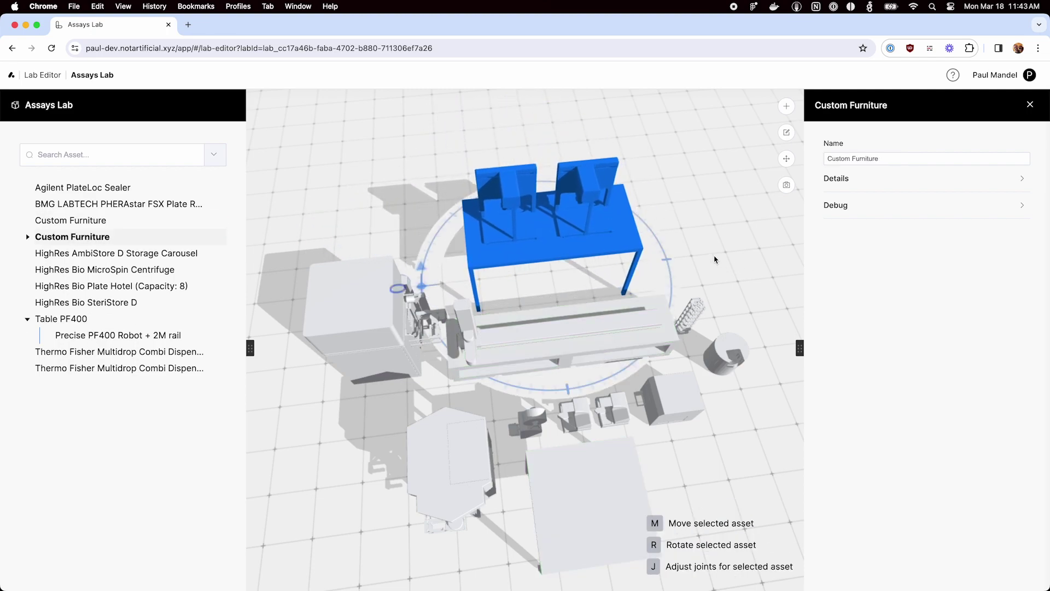
Check the sketch and move the HighRes Bio Plate Hotel (Capacity: 8) onto the Table PF400's rear corner at the rail's far end
{"action": "key", "text": "super+Tab"}
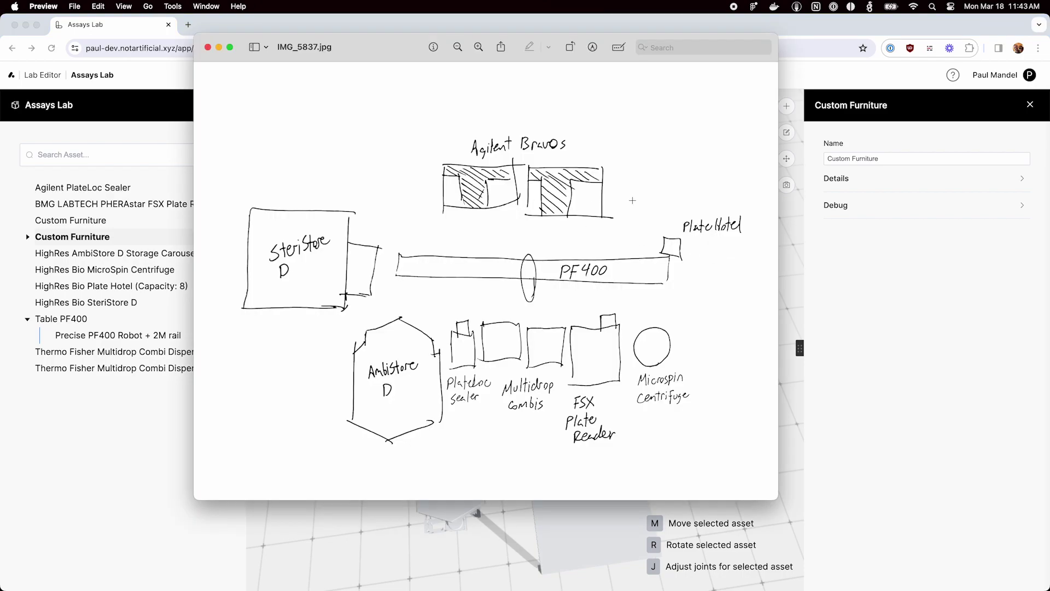
{"action": "key", "text": "super+Tab"}
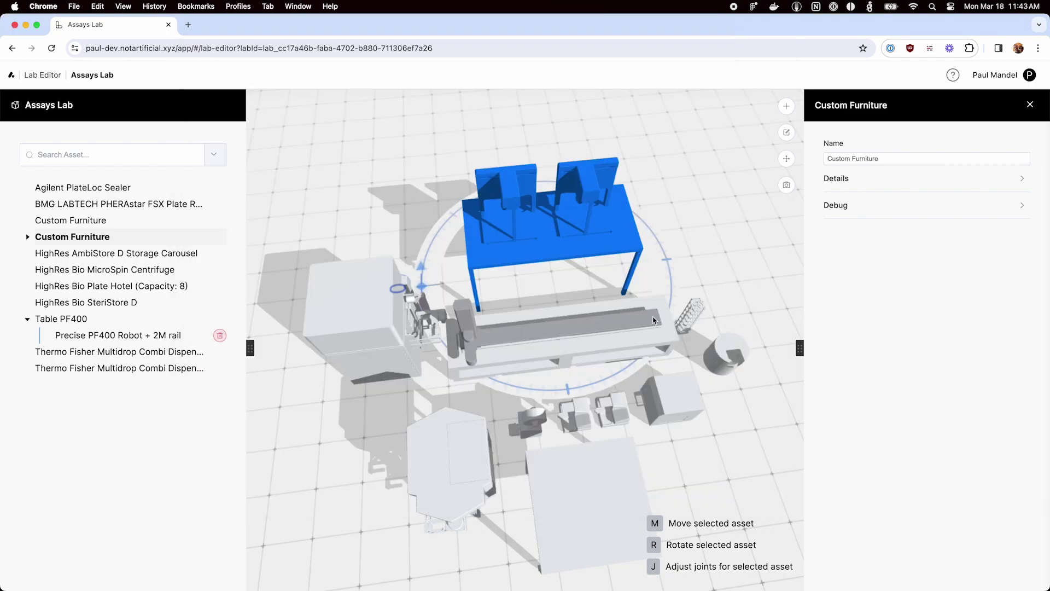
{"action": "left_click", "coordinate": [692, 316]}
{"action": "key", "text": "m"}
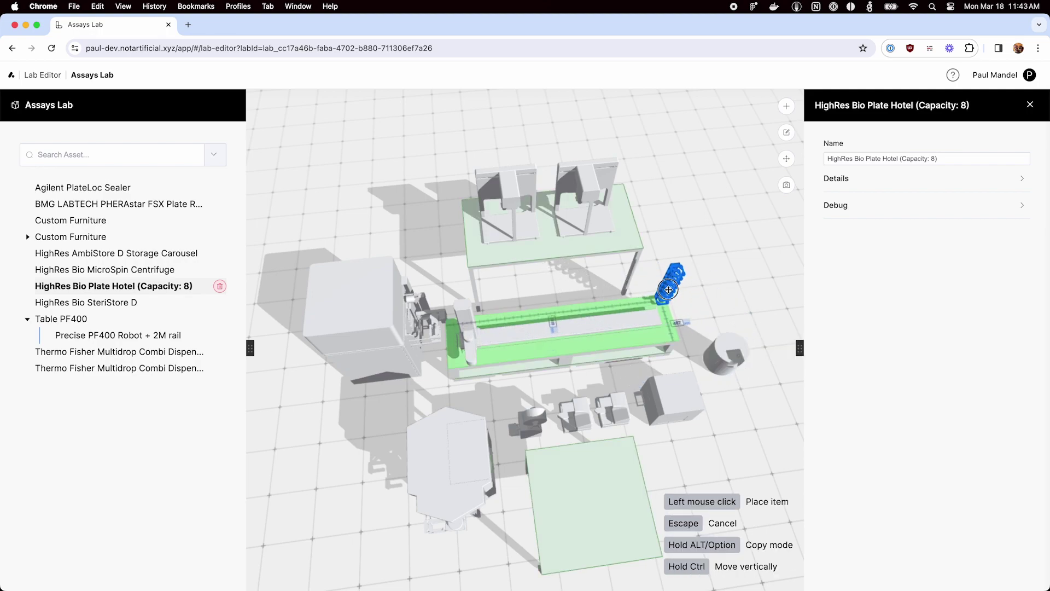
{"action": "left_click", "coordinate": [669, 288]}
{"action": "left_click", "coordinate": [756, 348]}
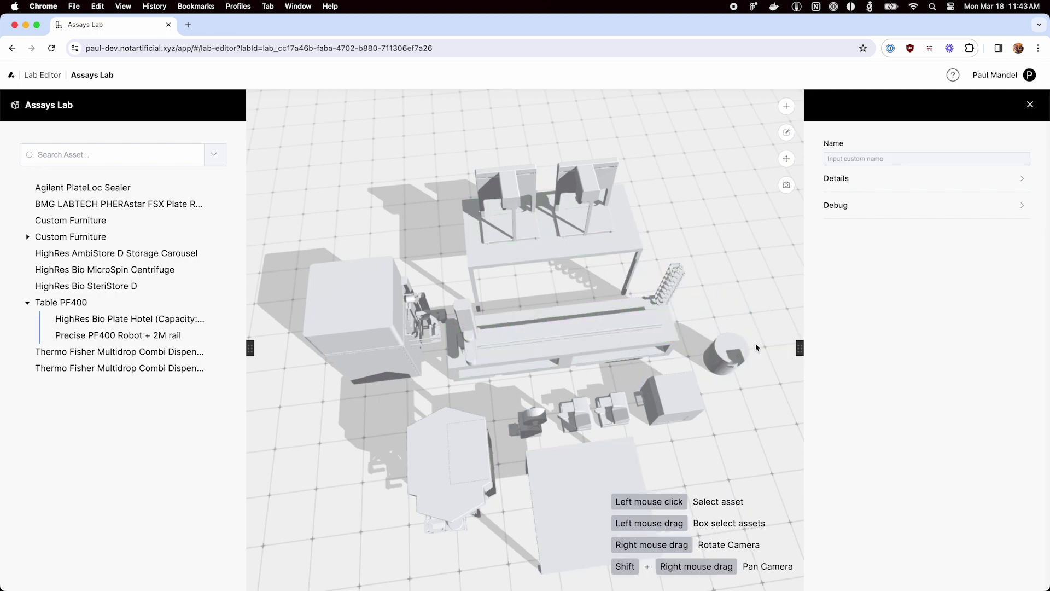
Set the width of the Custom Furniture table in front of the Multidrop Combi dispensers to 2 m
{"action": "left_click", "coordinate": [654, 479]}
{"action": "left_click", "coordinate": [930, 177]}
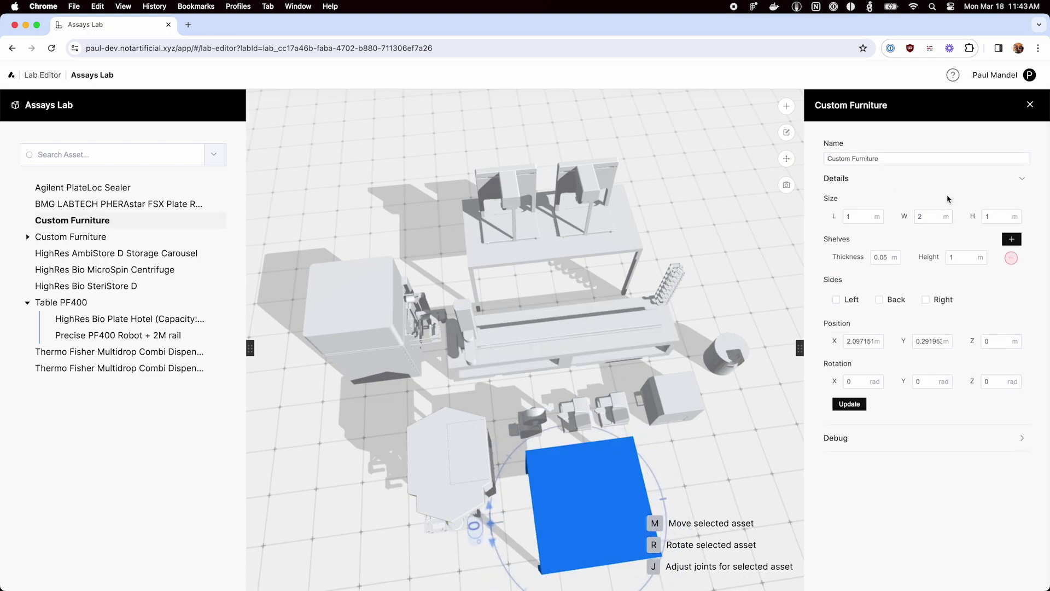
{"action": "left_click", "coordinate": [849, 403]}
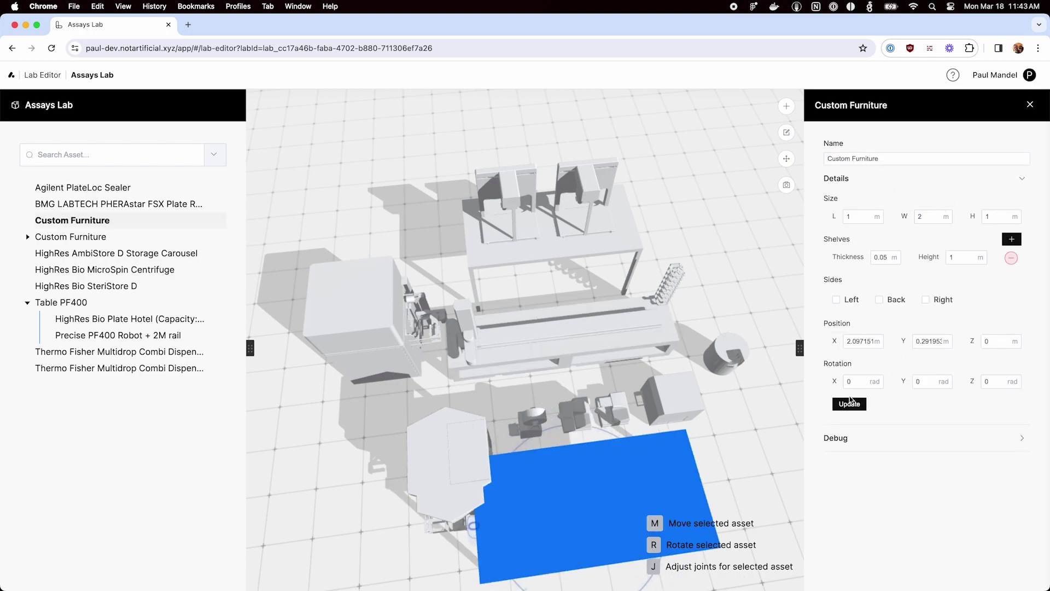
{"action": "left_click", "coordinate": [732, 462]}
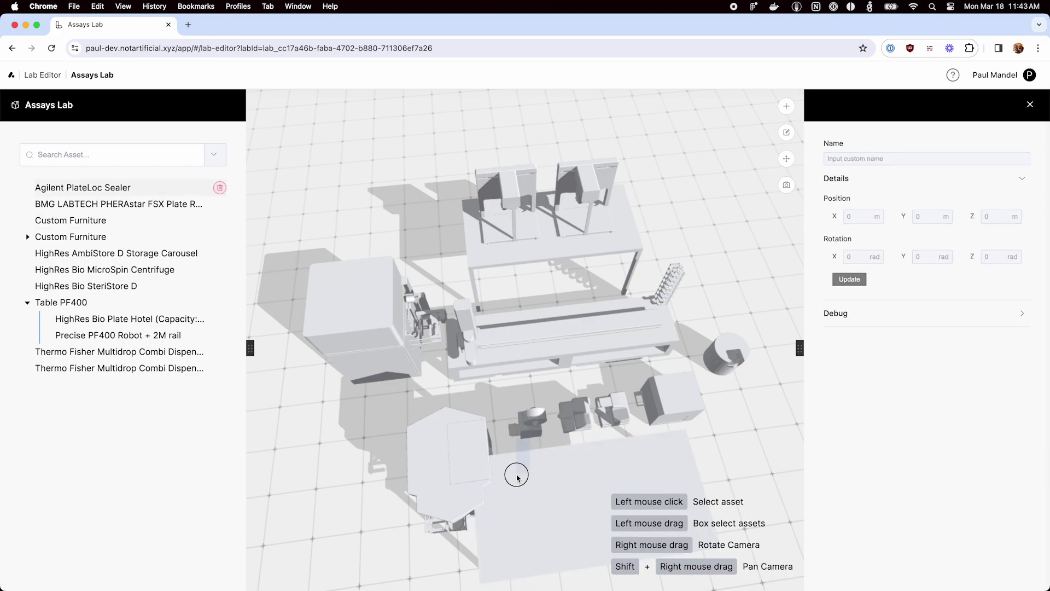
Move the Agilent PlateLoc Sealer onto the front Custom Furniture table, near the AmbiStore D, and rotate it to face the robot rail
{"action": "left_click_drag", "start_coordinate": [516, 474], "coordinate": [517, 475]}
{"action": "key", "text": "m"}
{"action": "left_click", "coordinate": [535, 508]}
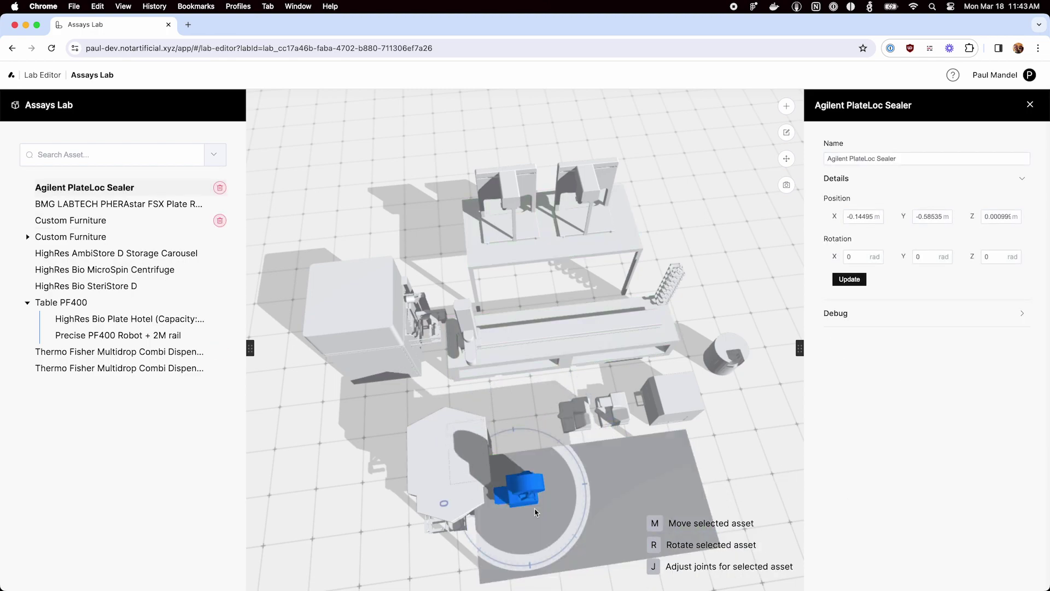
{"action": "key", "text": "r"}
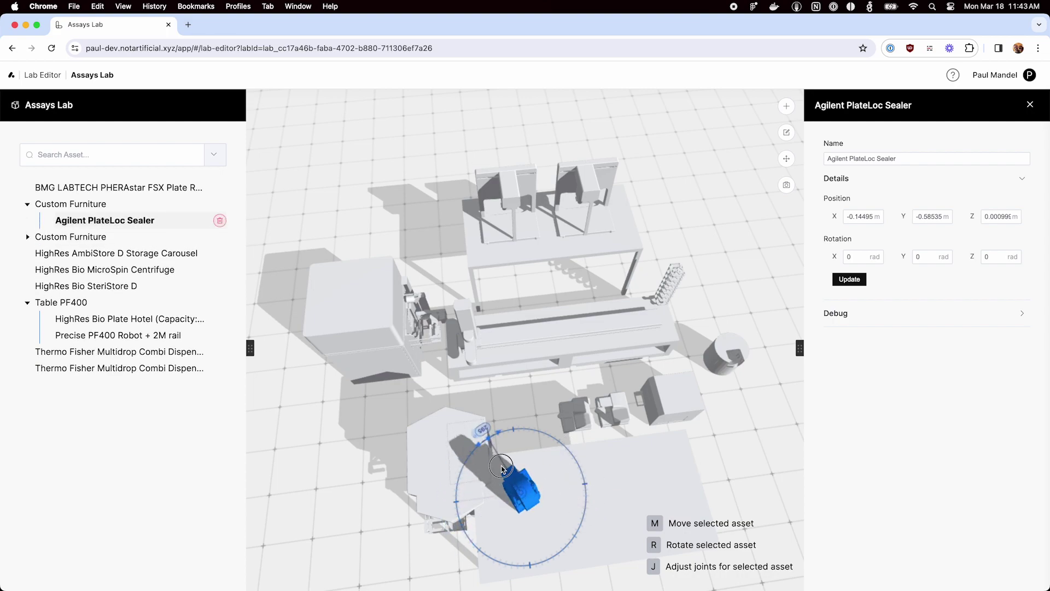
{"action": "left_click", "coordinate": [545, 440]}
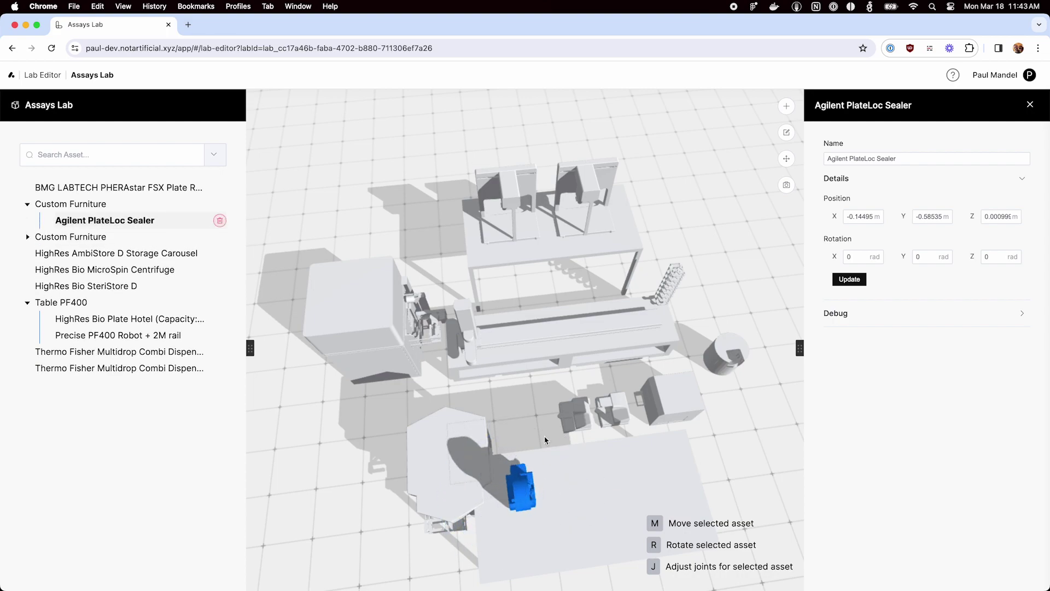
Move both Thermo Fisher Multidrop Combi Dispensers onto the front Custom Furniture table, in a row beside the Agilent PlateLoc Sealer
{"action": "left_click", "coordinate": [581, 415]}
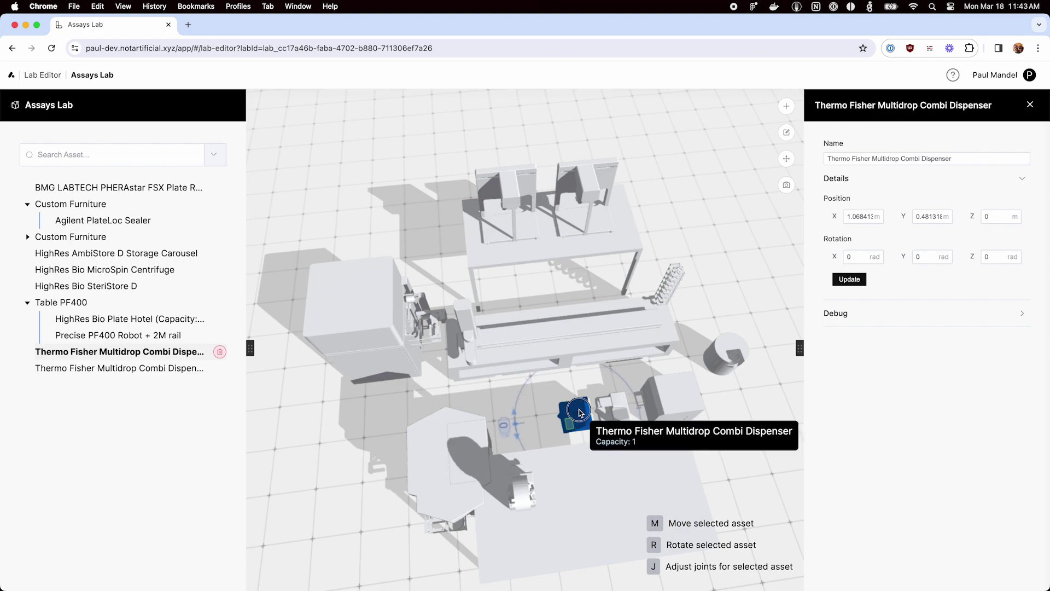
{"action": "key", "text": "m"}
{"action": "left_click", "coordinate": [581, 470]}
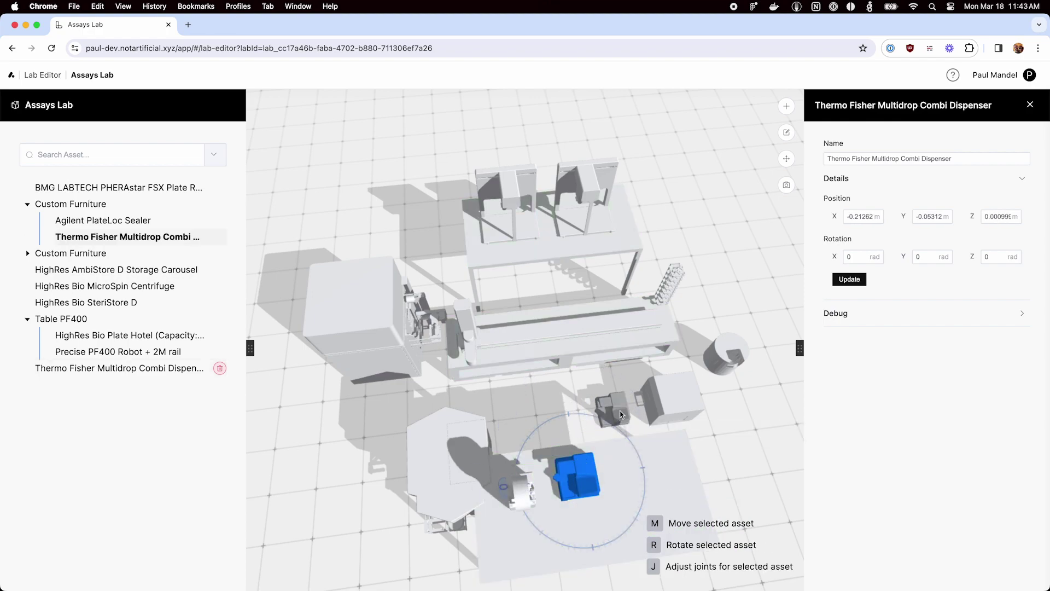
{"action": "key", "text": "m"}
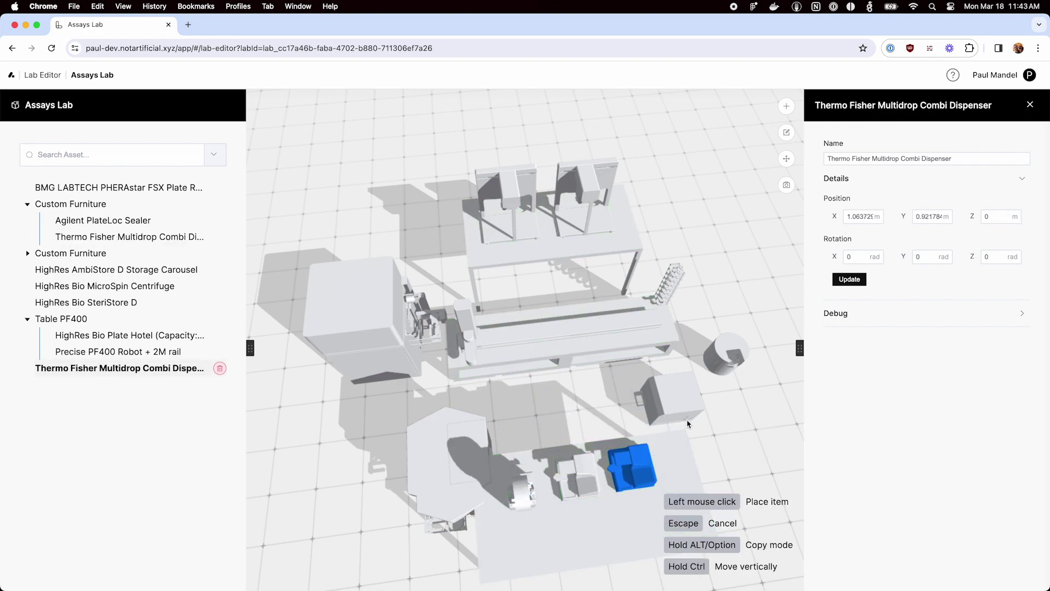
{"action": "left_click", "coordinate": [626, 473]}
Move the BMG LABTECH PHERAstar FSX Plate Reader onto the front Custom Furniture table, at the end beyond the dispensers
{"action": "left_click", "coordinate": [684, 398]}
{"action": "key", "text": "m"}
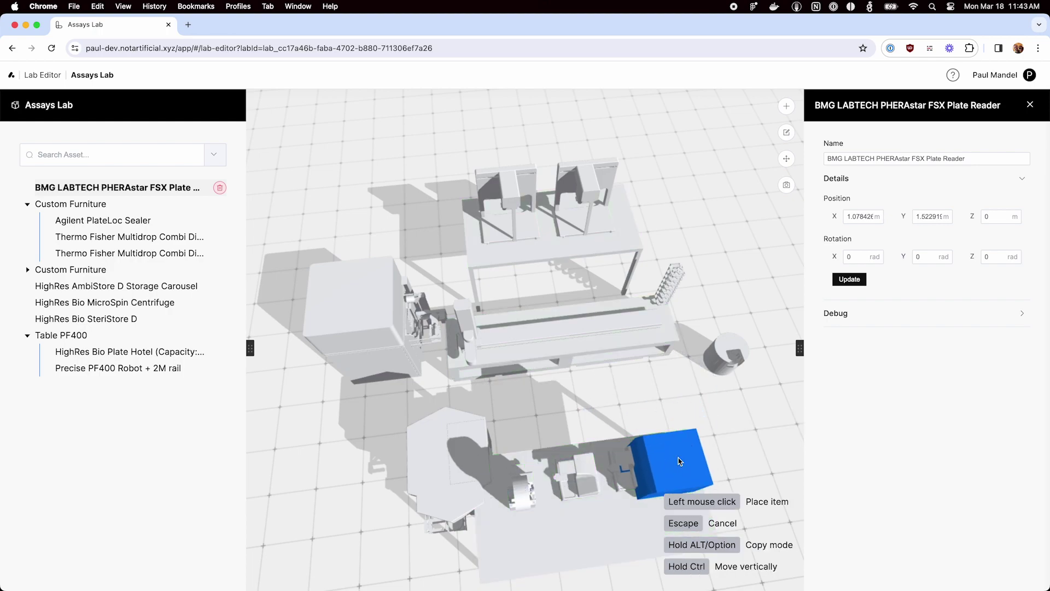
{"action": "left_click", "coordinate": [678, 459]}
Rotate the PHERAstar FSX Plate Reader to -90° so it faces the robot rail, and shift it toward the table's outer corner
{"action": "left_click_drag", "start_coordinate": [679, 459], "coordinate": [629, 461]}
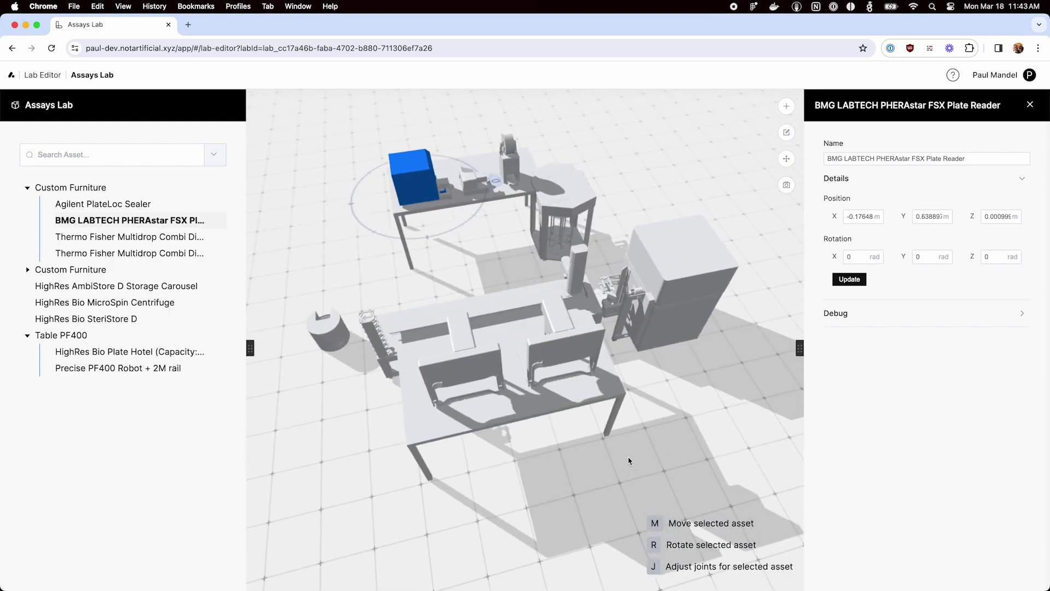
{"action": "right_click_drag", "start_coordinate": [481, 216], "coordinate": [518, 305]}
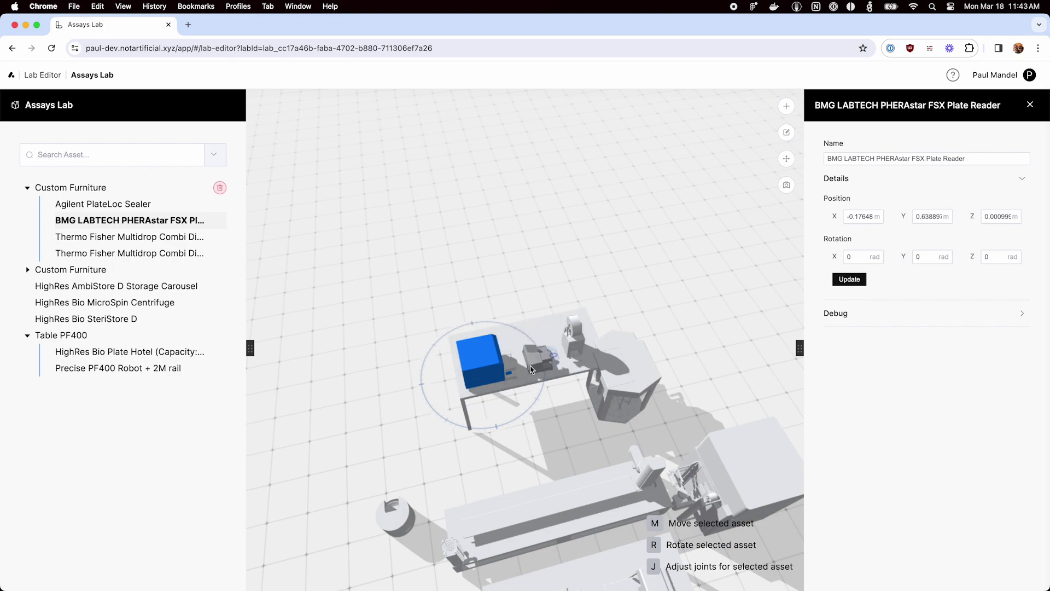
{"action": "scroll", "coordinate": [546, 381], "scroll_direction": "up", "scroll_amount": 3}
{"action": "scroll", "coordinate": [547, 383], "scroll_direction": "up", "scroll_amount": 5}
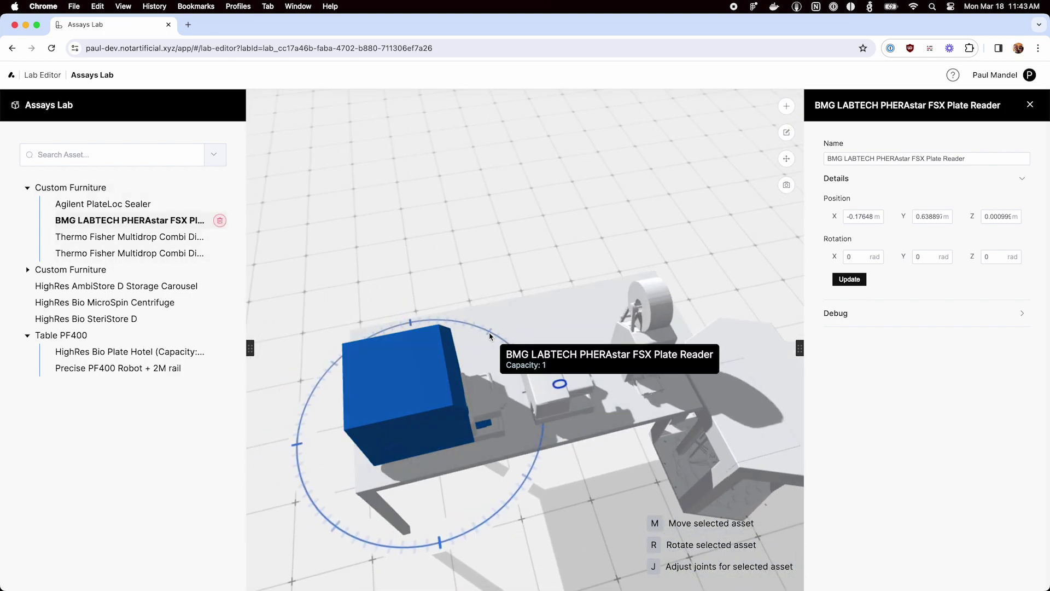
{"action": "left_click_drag", "start_coordinate": [490, 334], "coordinate": [554, 403]}
{"action": "left_click_drag", "start_coordinate": [450, 365], "coordinate": [397, 381]}
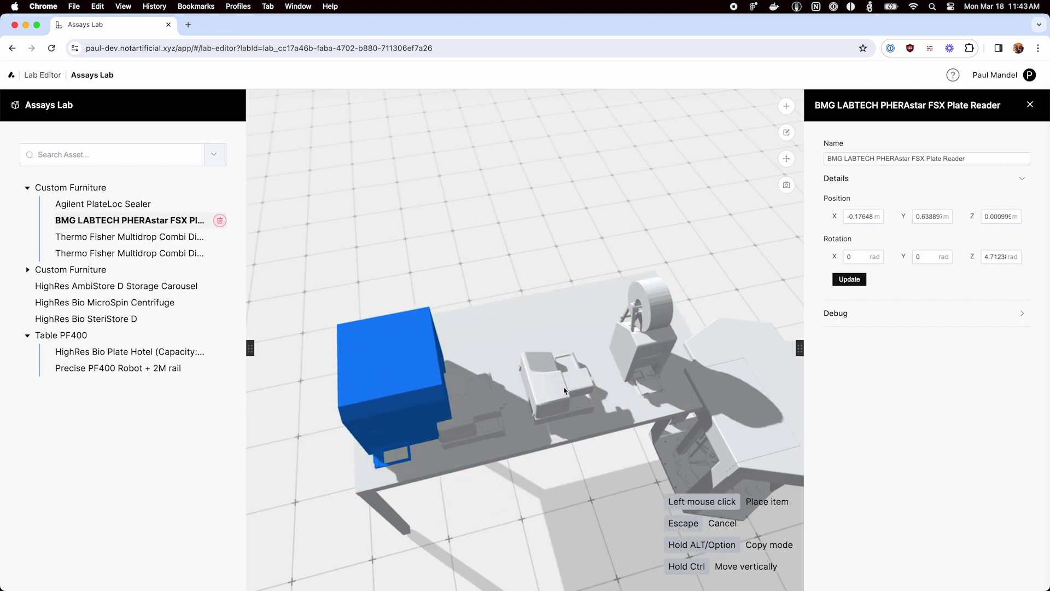
Rotate both Multidrop Combi Dispensers to -90° facing the robot rail and space them between the plate reader and the sealer
{"action": "left_click", "coordinate": [566, 389]}
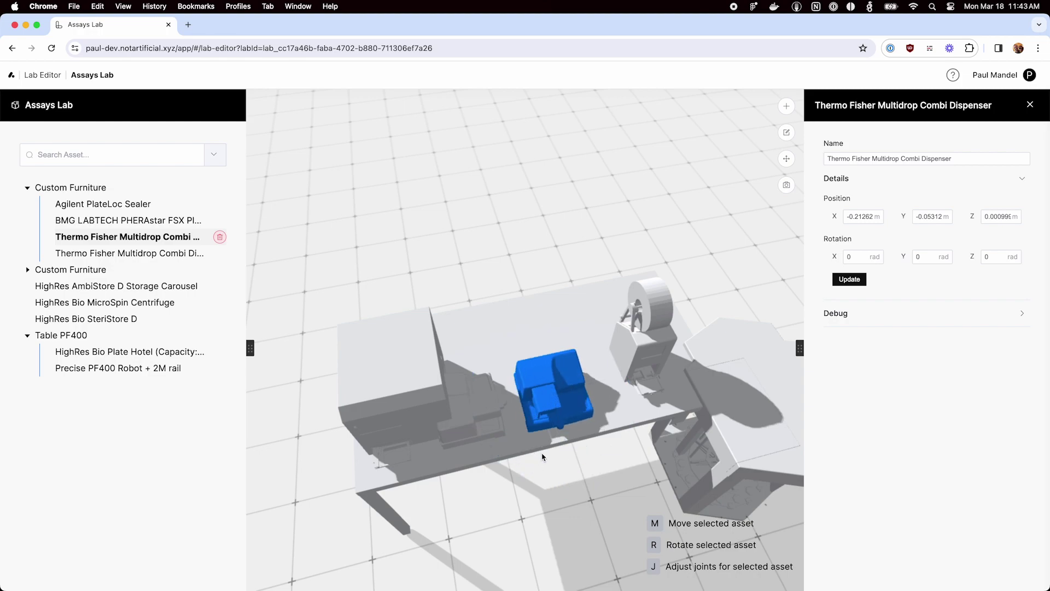
{"action": "left_click_drag", "start_coordinate": [554, 391], "coordinate": [579, 373]}
{"action": "left_click", "coordinate": [474, 411]}
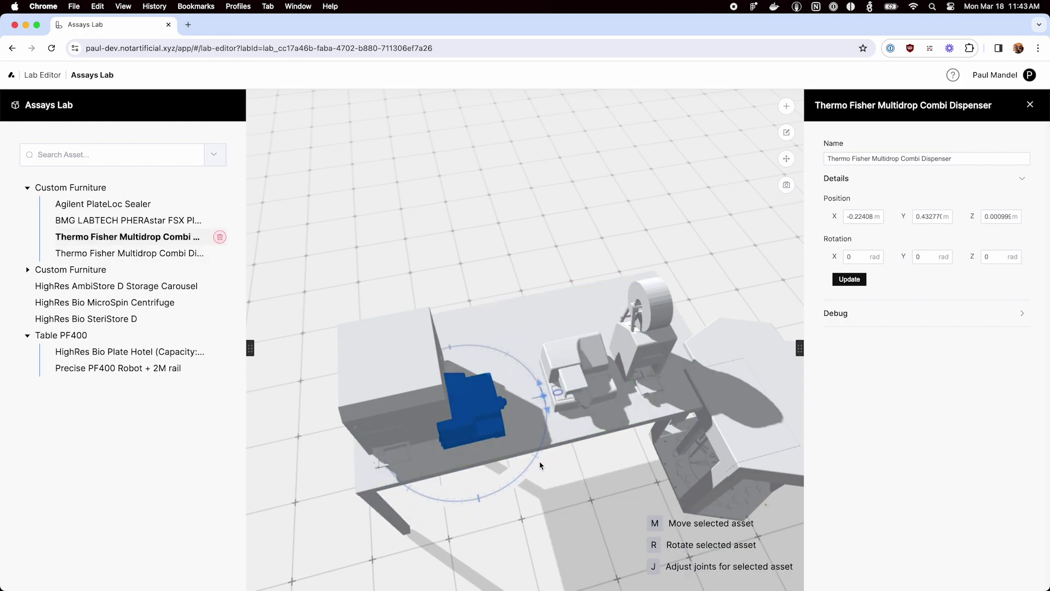
{"action": "left_click_drag", "start_coordinate": [536, 462], "coordinate": [455, 509]}
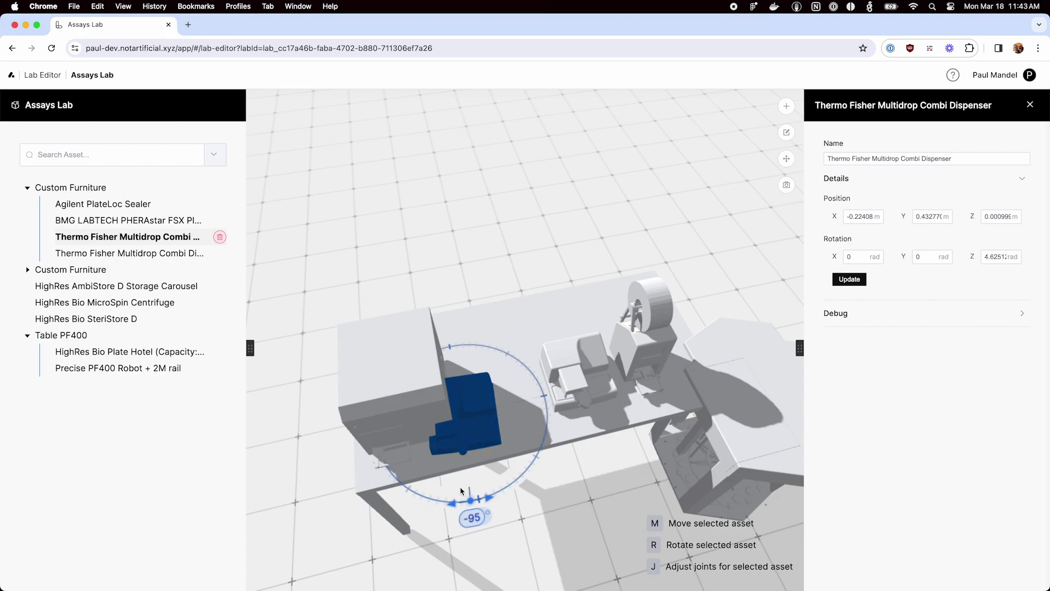
{"action": "left_click_drag", "start_coordinate": [514, 485], "coordinate": [519, 483]}
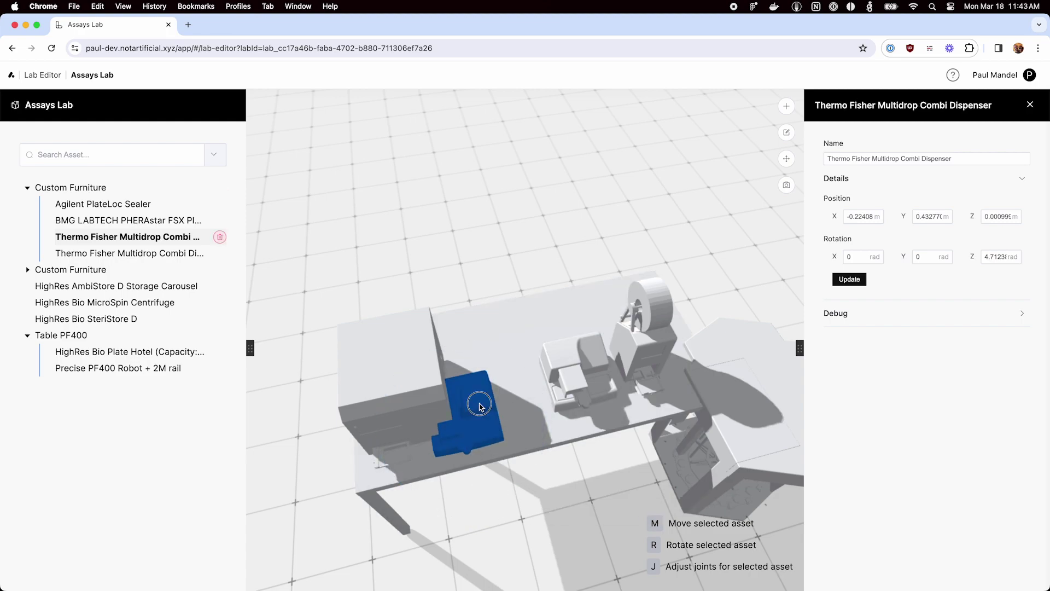
{"action": "key", "text": "m"}
{"action": "left_click", "coordinate": [514, 387]}
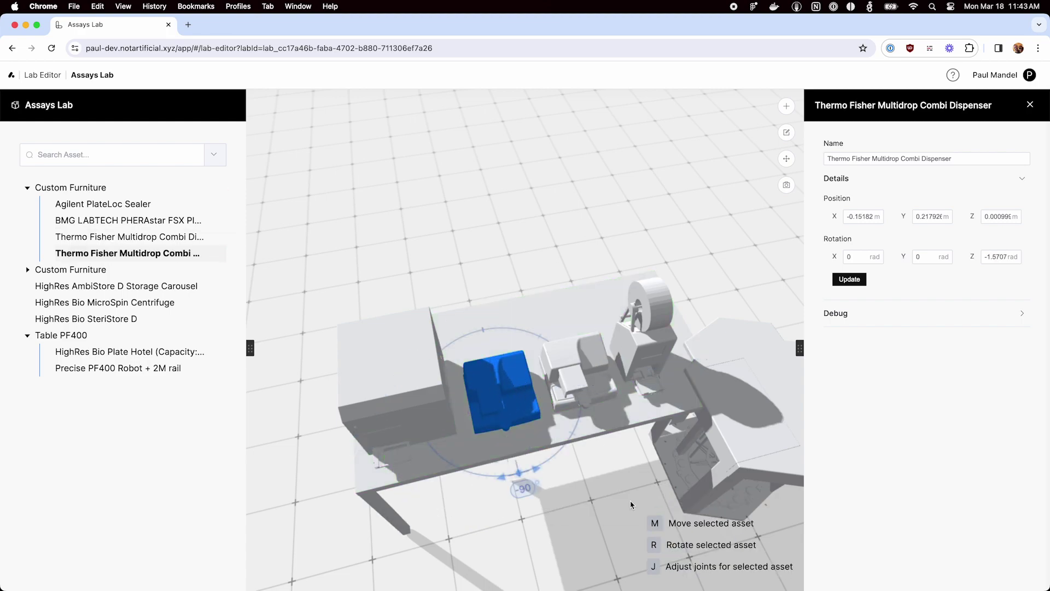
Move the front Custom Furniture table with its four instruments closer to the Table PF400, parallel to the rail
{"action": "scroll", "coordinate": [621, 499], "scroll_direction": "down", "scroll_amount": 5}
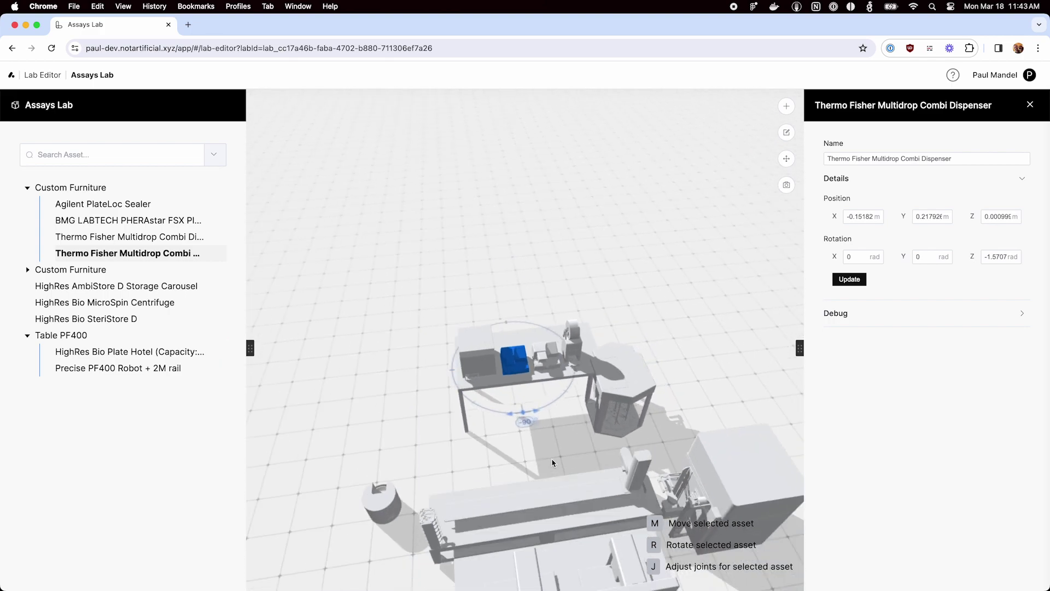
{"action": "left_click_drag", "start_coordinate": [552, 463], "coordinate": [548, 472]}
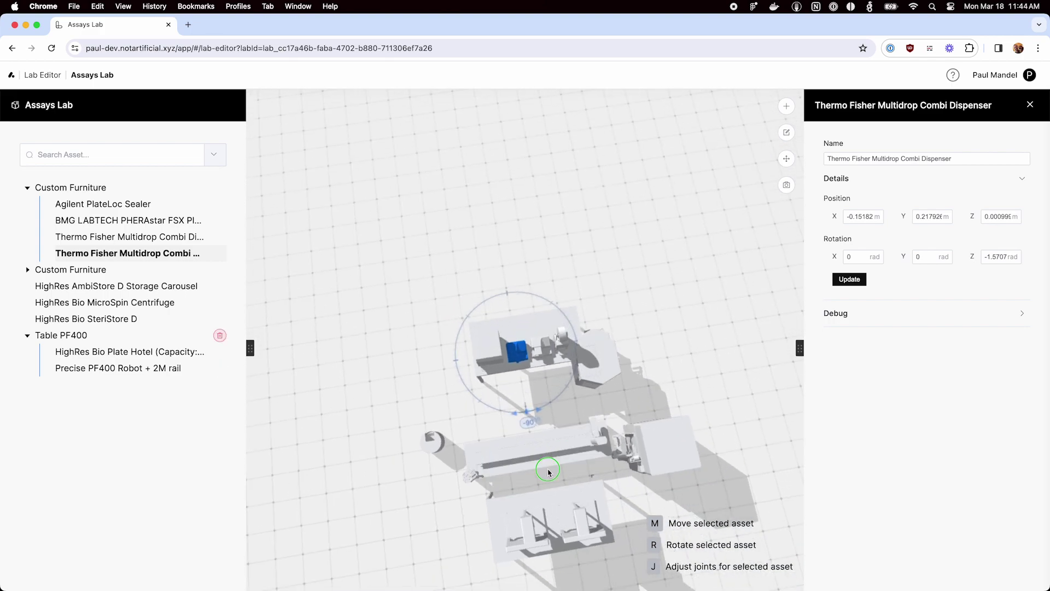
{"action": "left_click", "coordinate": [545, 323]}
{"action": "key", "text": "m"}
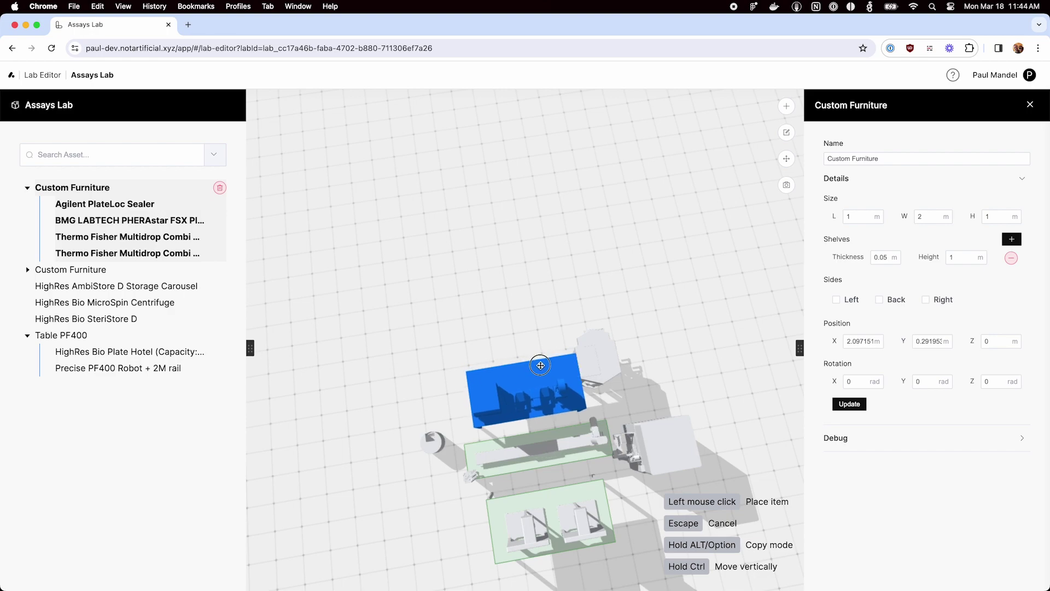
{"action": "left_click", "coordinate": [541, 366]}
Move the HighRes AmbiStore D Storage Carousel in beside the front table's end, close to the SteriStore D
{"action": "left_click", "coordinate": [601, 362]}
{"action": "key", "text": "m"}
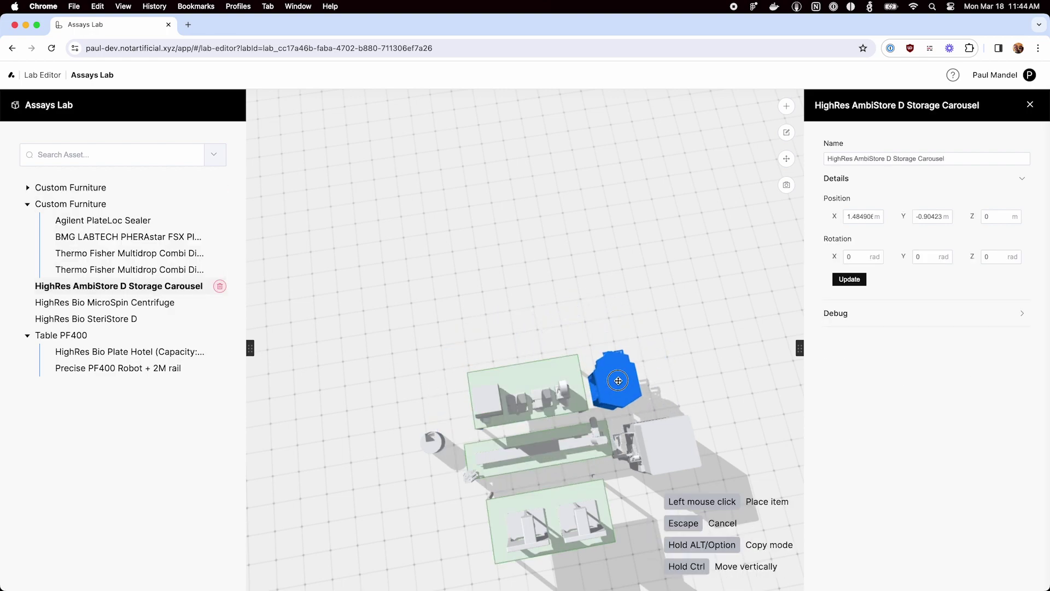
{"action": "left_click", "coordinate": [617, 387]}
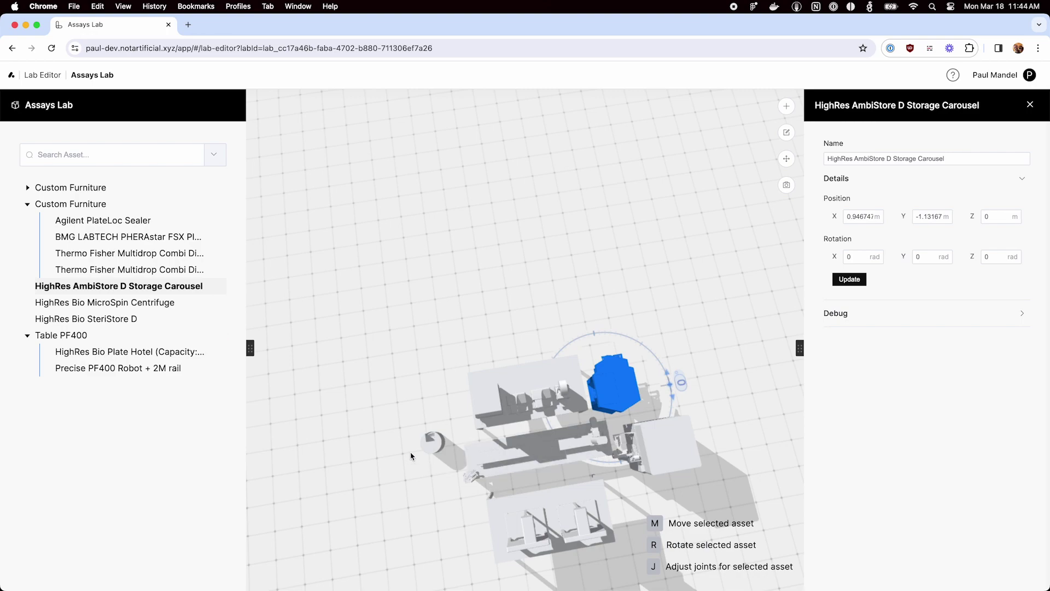
Move the HighRes Bio MicroSpin Centrifuge on the floor to the rail's far end, close to the tables
{"action": "left_click", "coordinate": [432, 443]}
{"action": "key", "text": "m"}
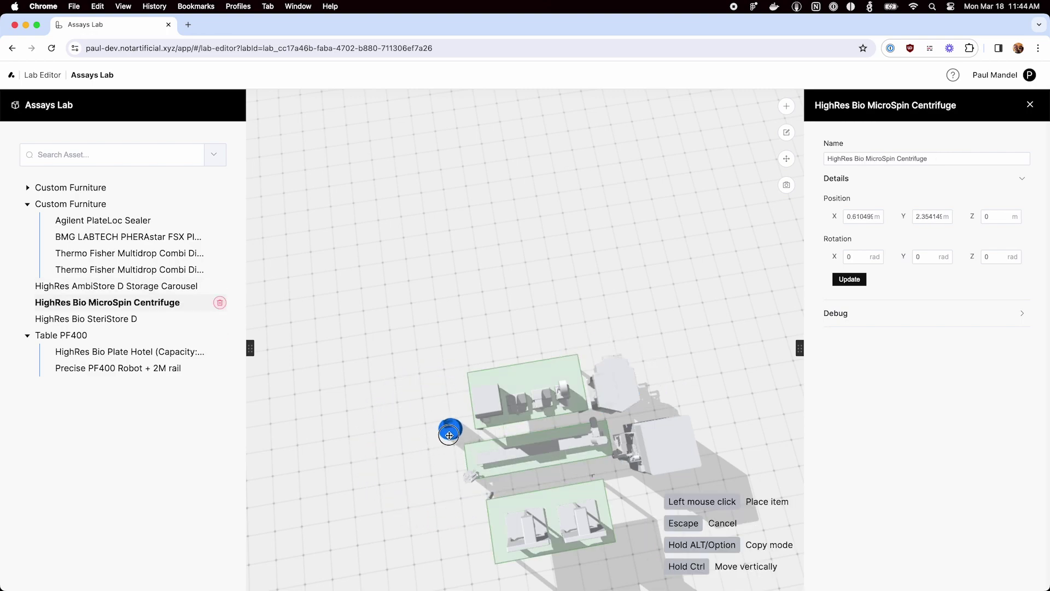
{"action": "left_click", "coordinate": [447, 459]}
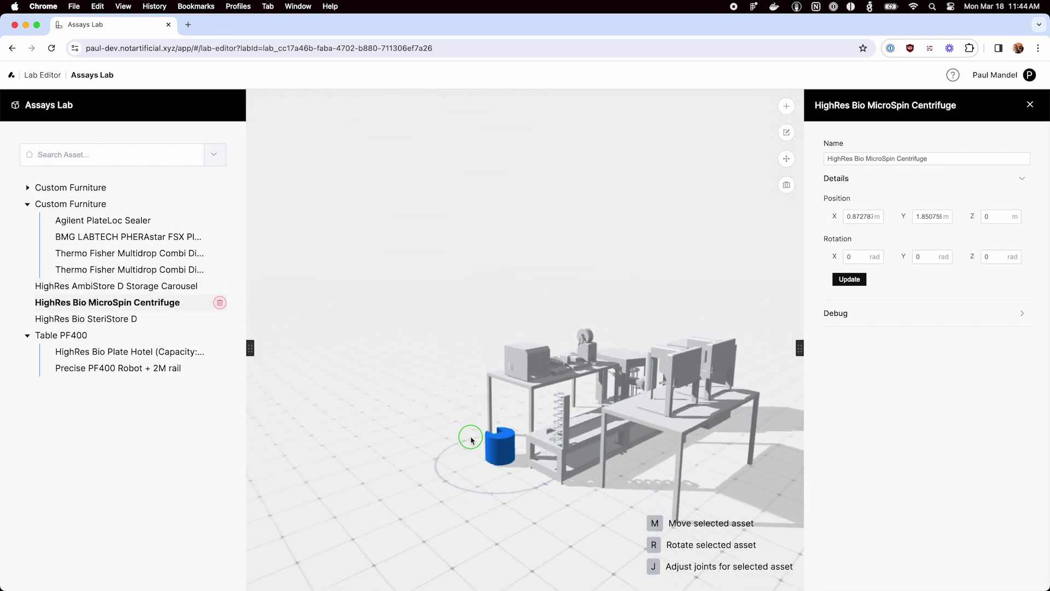
Move the Agilent PlateLoc Sealer toward the AmbiStore D end of the front table to make room for the other instruments
{"action": "scroll", "coordinate": [577, 500], "scroll_direction": "up", "scroll_amount": 6}
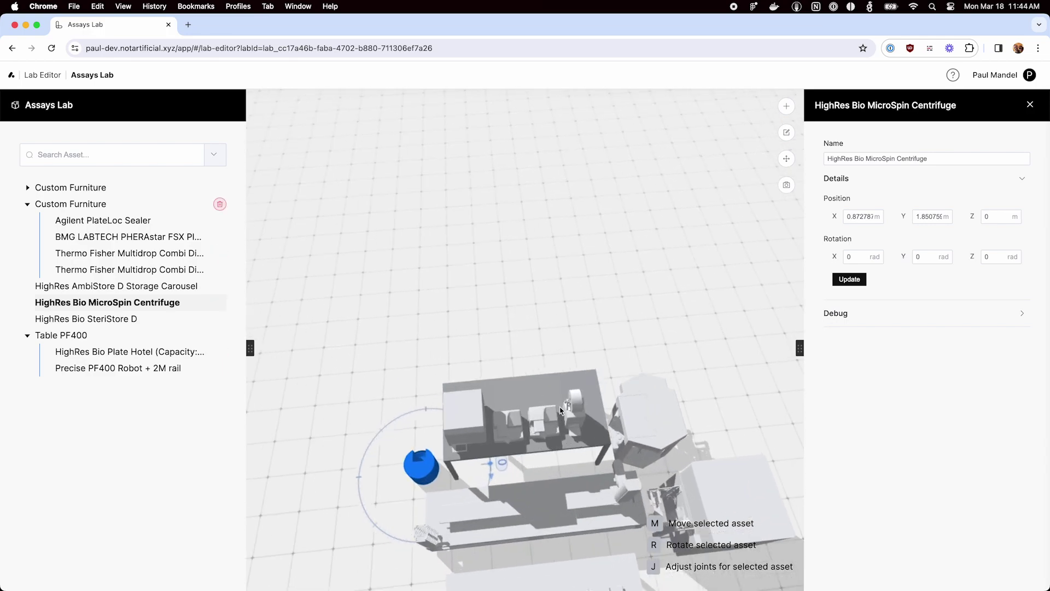
{"action": "left_click_drag", "start_coordinate": [576, 496], "coordinate": [636, 374]}
{"action": "left_click", "coordinate": [642, 373]}
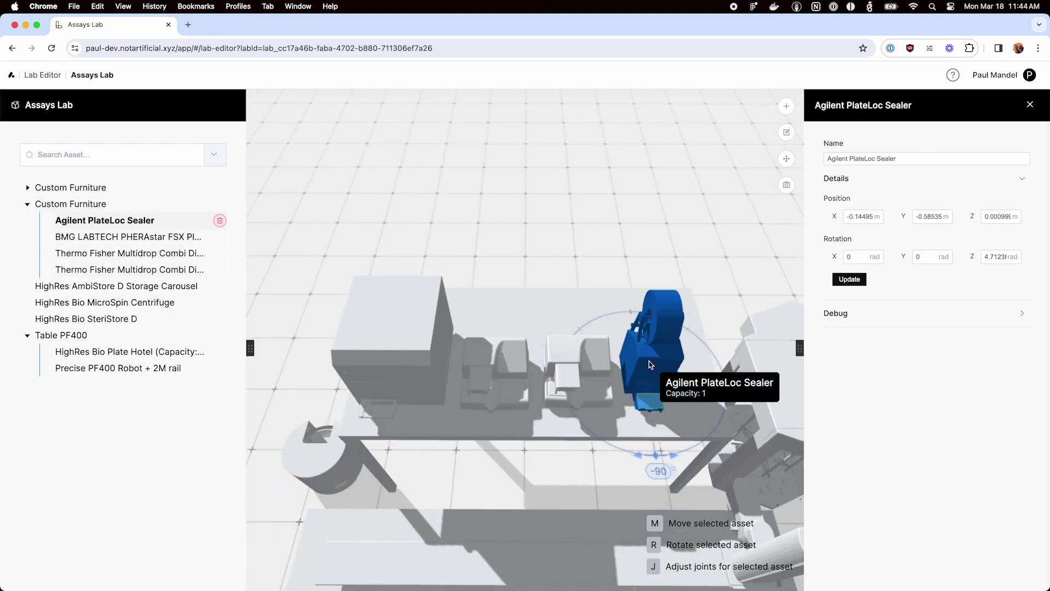
{"action": "key", "text": "m"}
{"action": "left_click", "coordinate": [691, 374]}
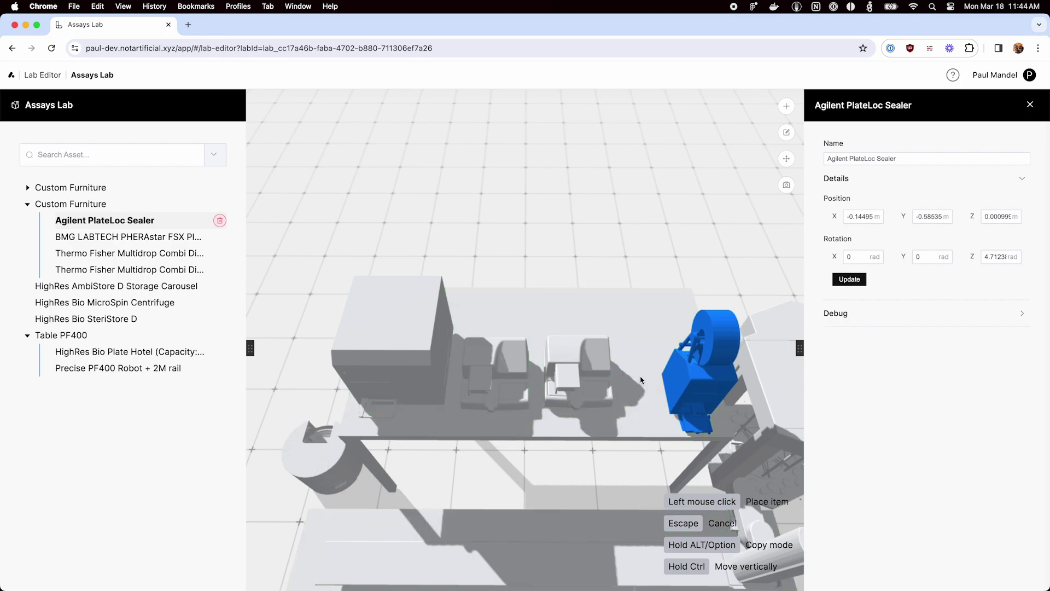
Shift the Multidrop Combi Dispensers and the PHERAstar FSX Plate Reader toward the sealer, clearing space at the front table's far end
{"action": "left_click", "coordinate": [569, 374]}
{"action": "key", "text": "m"}
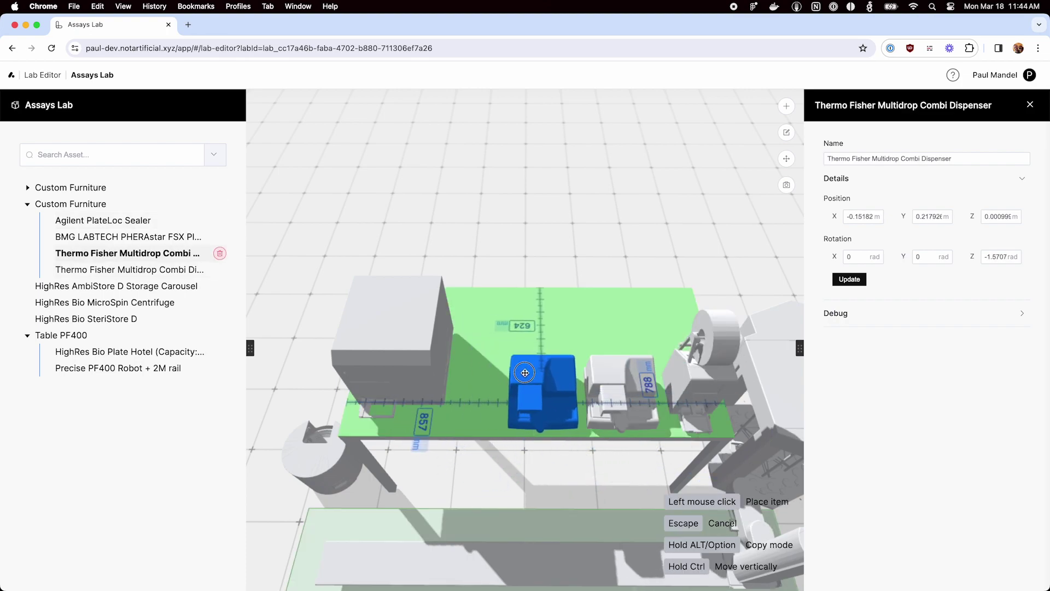
{"action": "left_click", "coordinate": [525, 373]}
{"action": "left_click", "coordinate": [388, 334]}
{"action": "key", "text": "m"}
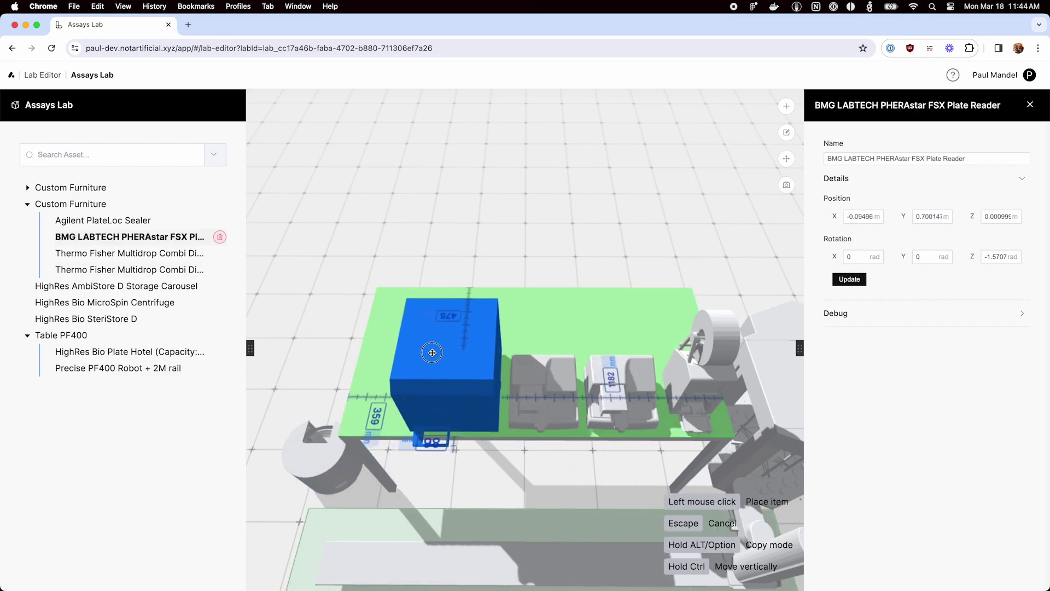
{"action": "left_click", "coordinate": [436, 351]}
Move the HighRes Bio MicroSpin Centrifuge onto the front Custom Furniture table, at the end beside the plate reader
{"action": "left_click", "coordinate": [315, 445]}
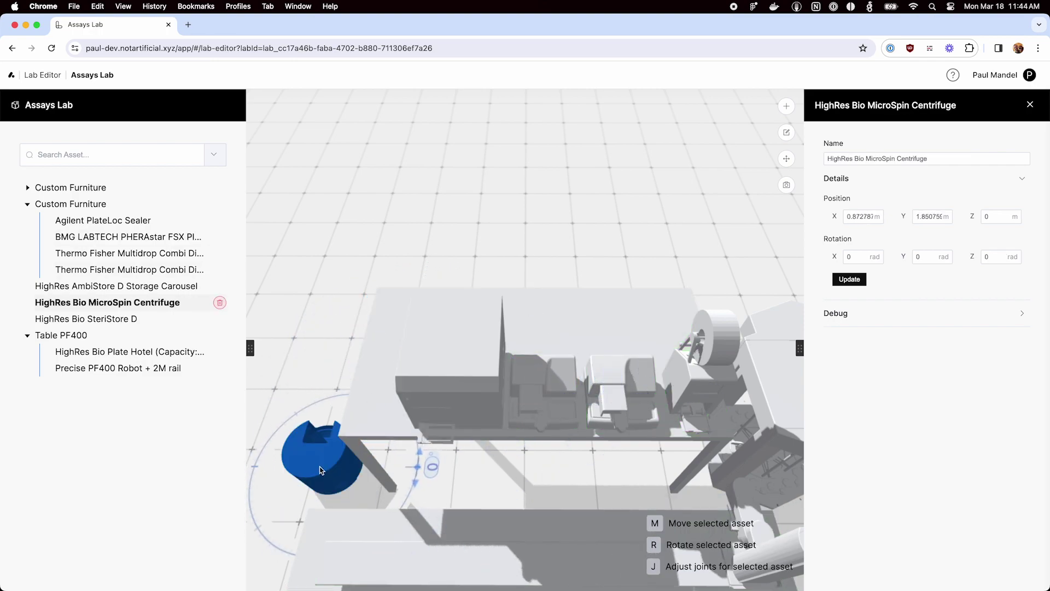
{"action": "key", "text": "m"}
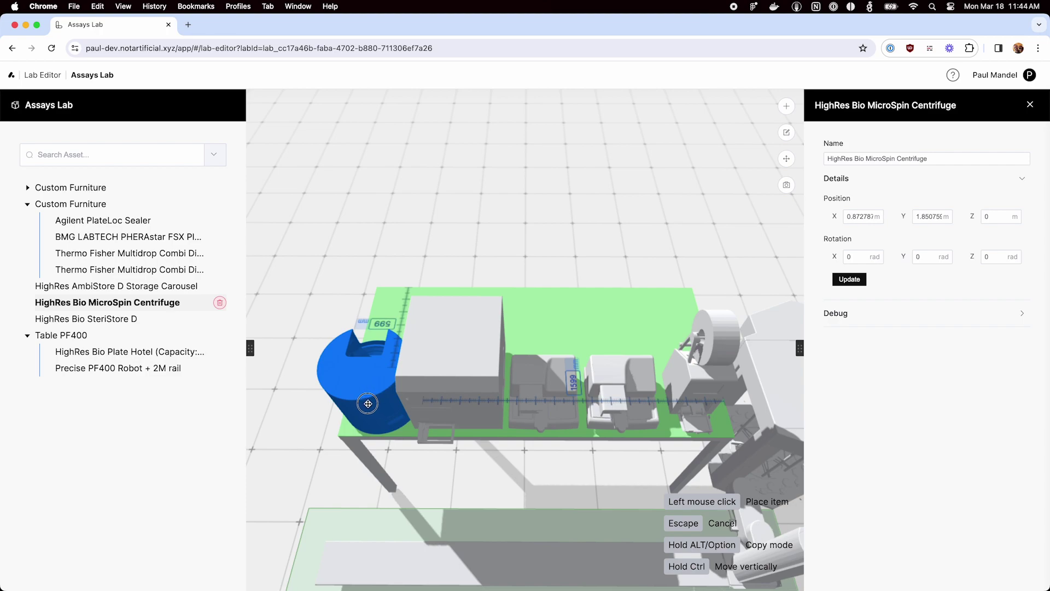
{"action": "left_click", "coordinate": [368, 404]}
Nudge the Agilent PlateLoc Sealer out to the front table's very corner next to the AmbiStore D
{"action": "mouse_move", "coordinate": [597, 422]}
{"action": "left_mouse_down"}
{"action": "mouse_move", "coordinate": [555, 422]}
{"action": "mouse_move", "coordinate": [577, 422]}
{"action": "left_mouse_up"}
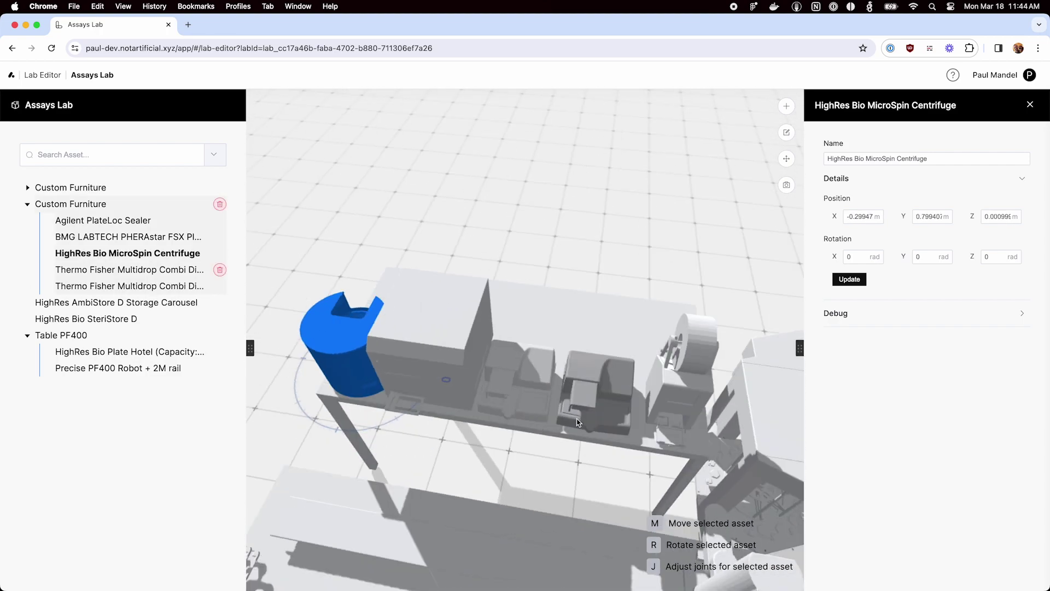
{"action": "left_click", "coordinate": [684, 387]}
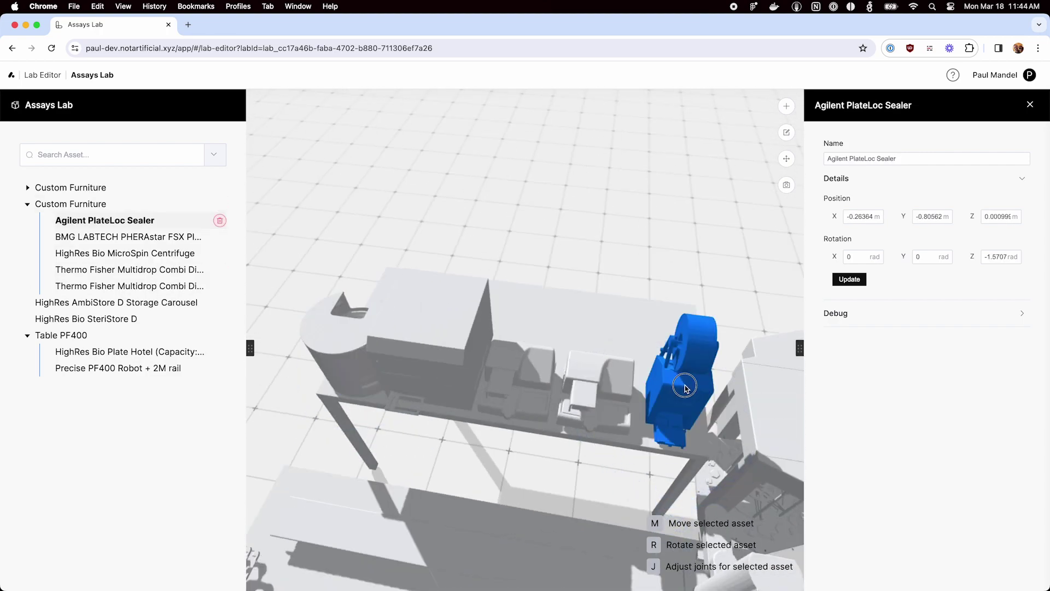
{"action": "key", "text": "m"}
{"action": "left_click", "coordinate": [693, 385]}
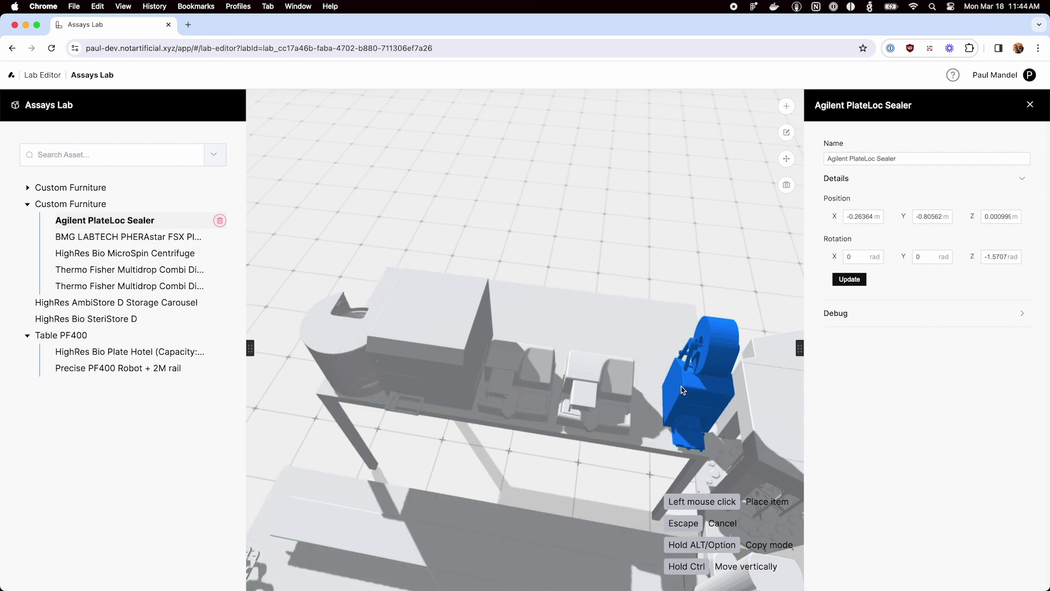
Close up the two Multidrop Combi Dispensers side by side against the repositioned PlateLoc Sealer
{"action": "left_click", "coordinate": [602, 380]}
{"action": "key", "text": "m"}
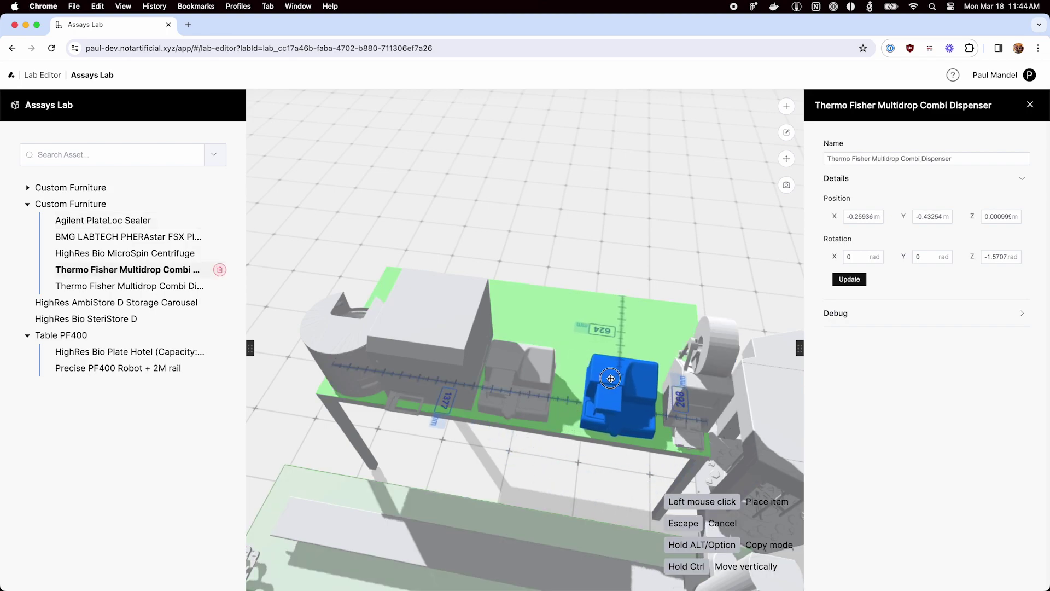
{"action": "left_click", "coordinate": [611, 379]}
{"action": "key", "text": "m"}
{"action": "left_click", "coordinate": [531, 365]}
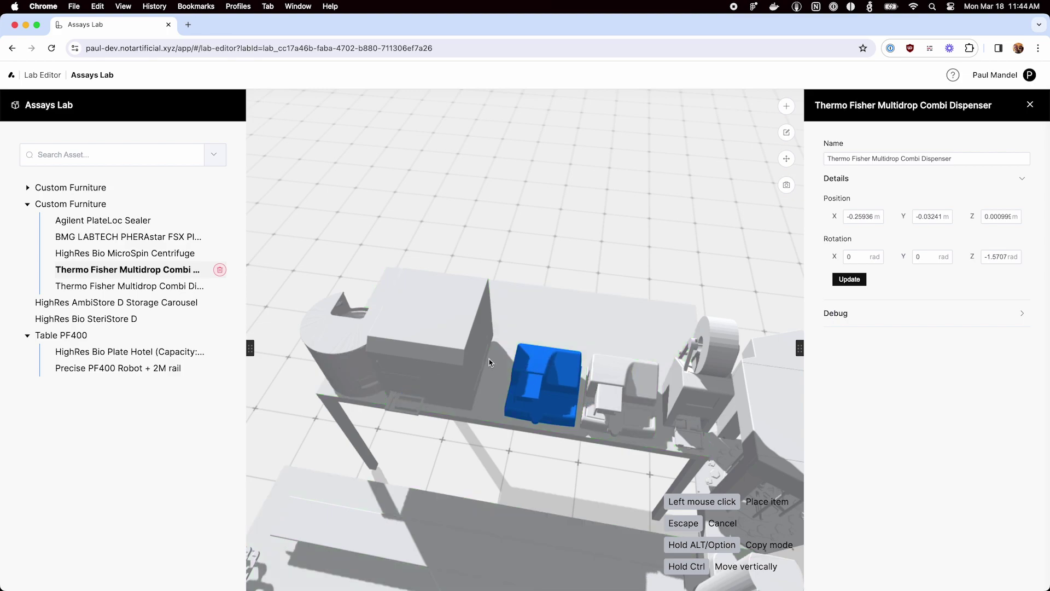
Slide the PHERAstar FSX Plate Reader up against the dispensers, clear of the MicroSpin Centrifuge
{"action": "left_click", "coordinate": [418, 331]}
{"action": "key", "text": "m"}
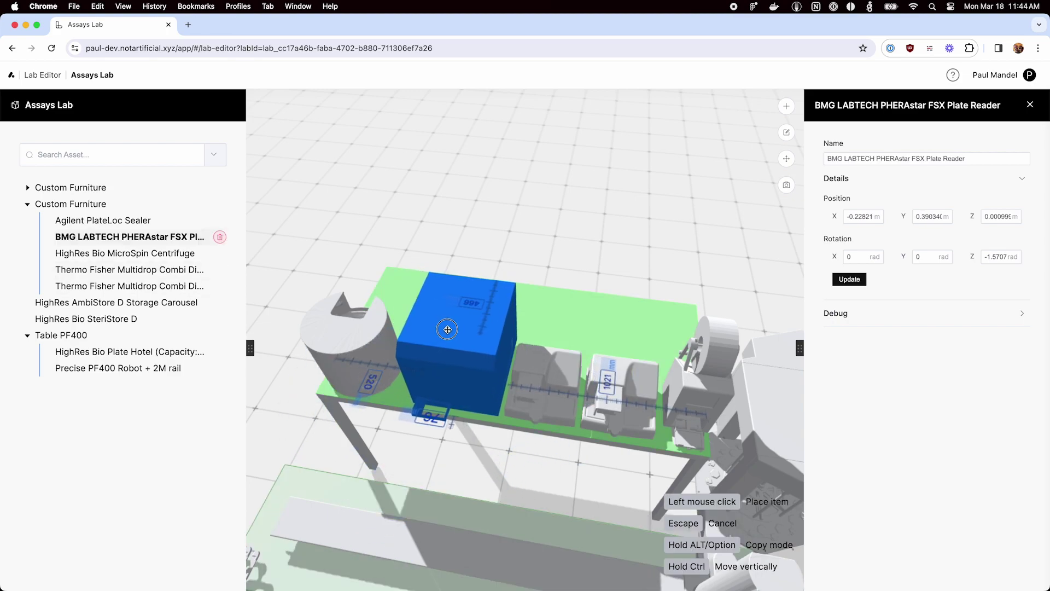
{"action": "left_click", "coordinate": [448, 329]}
Move the MicroSpin Centrifuge closer to the PHERAstar plate reader and rotate it 180° about its vertical axis
{"action": "left_click_drag", "start_coordinate": [365, 398], "coordinate": [403, 405]}
{"action": "left_click", "coordinate": [417, 414]}
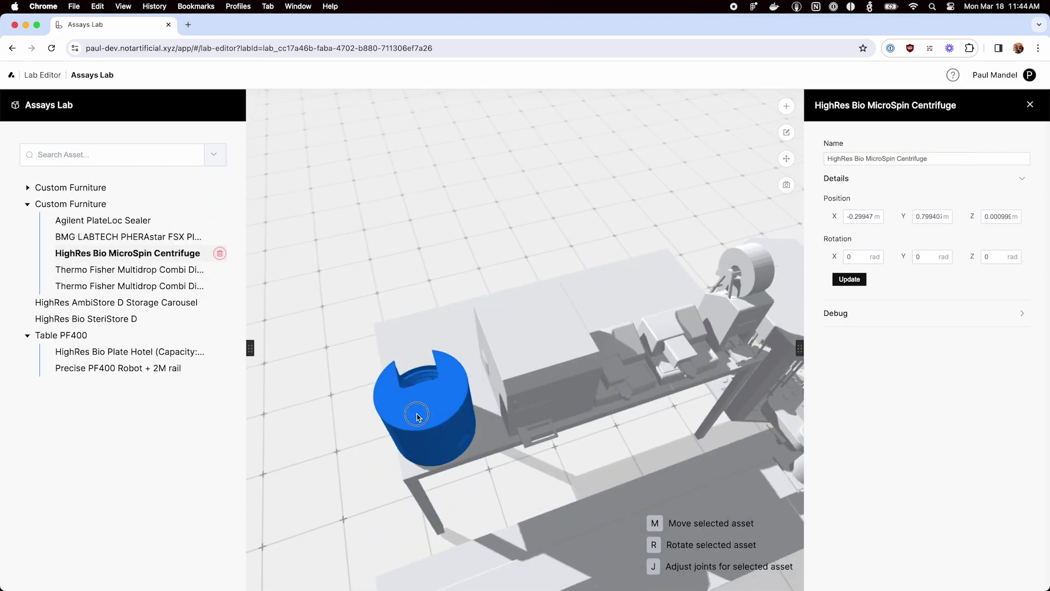
{"action": "key", "text": "m"}
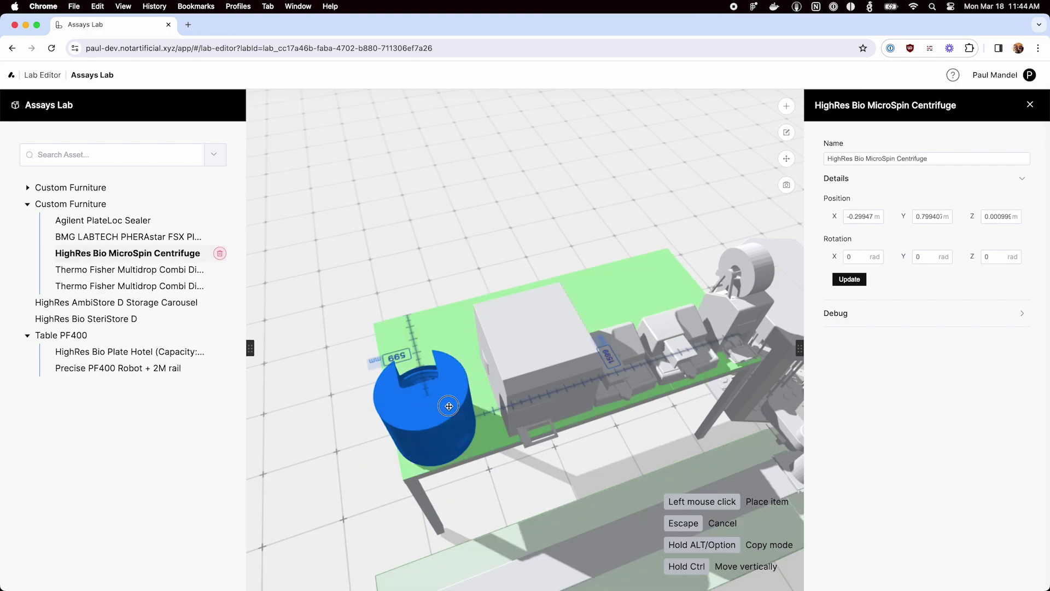
{"action": "left_click", "coordinate": [446, 416]}
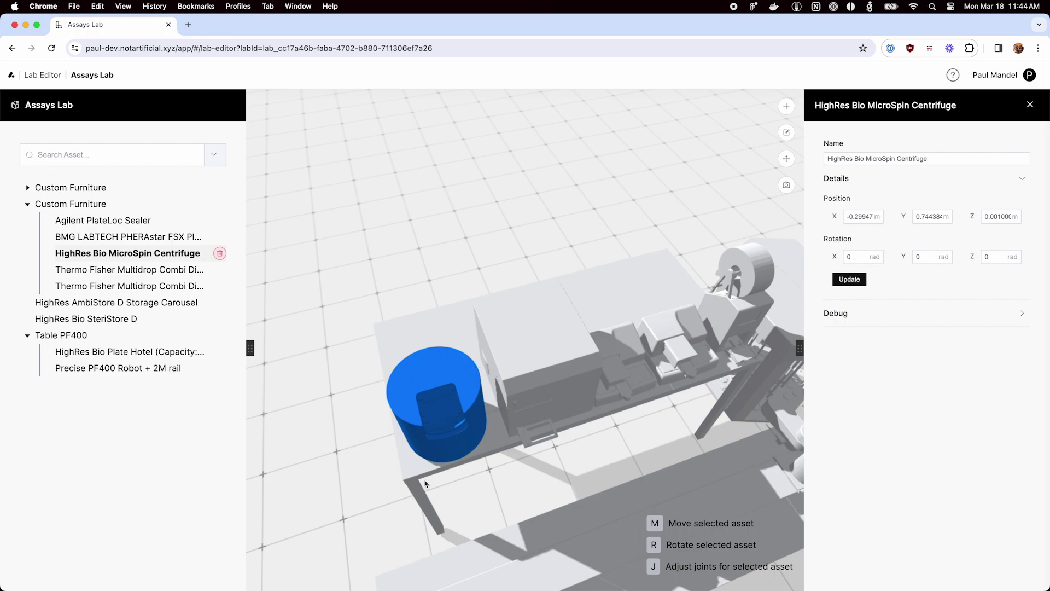
{"action": "mouse_move", "coordinate": [383, 496]}
{"action": "left_mouse_down"}
{"action": "mouse_move", "coordinate": [401, 475]}
{"action": "mouse_move", "coordinate": [385, 480]}
{"action": "mouse_move", "coordinate": [389, 471]}
{"action": "mouse_move", "coordinate": [409, 475]}
{"action": "mouse_move", "coordinate": [394, 483]}
{"action": "left_mouse_up"}
Raise the Precise PF400 robot's arm and unfold its joints so the gripper reaches the PHERAstar plate reader's plate tray
{"action": "scroll", "coordinate": [580, 490], "scroll_direction": "down", "scroll_amount": 6}
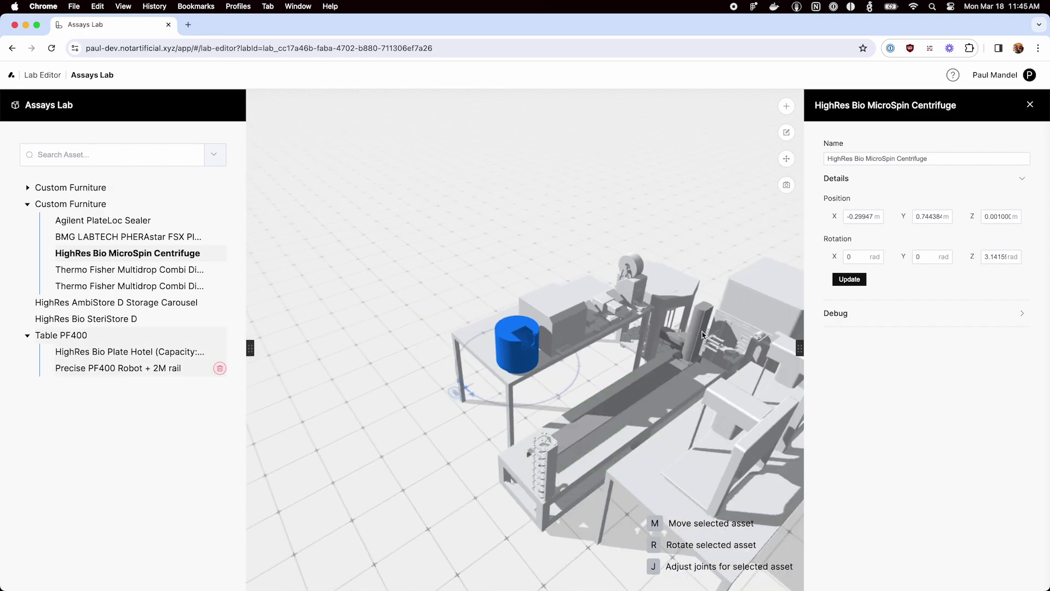
{"action": "left_click", "coordinate": [702, 335]}
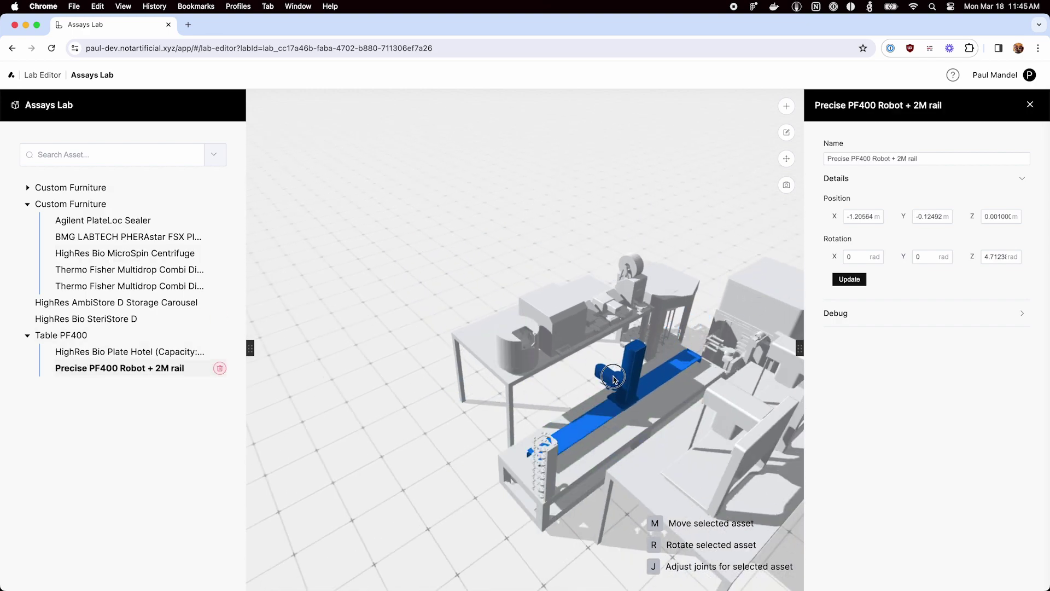
{"action": "scroll", "coordinate": [611, 387], "scroll_direction": "up", "scroll_amount": 5}
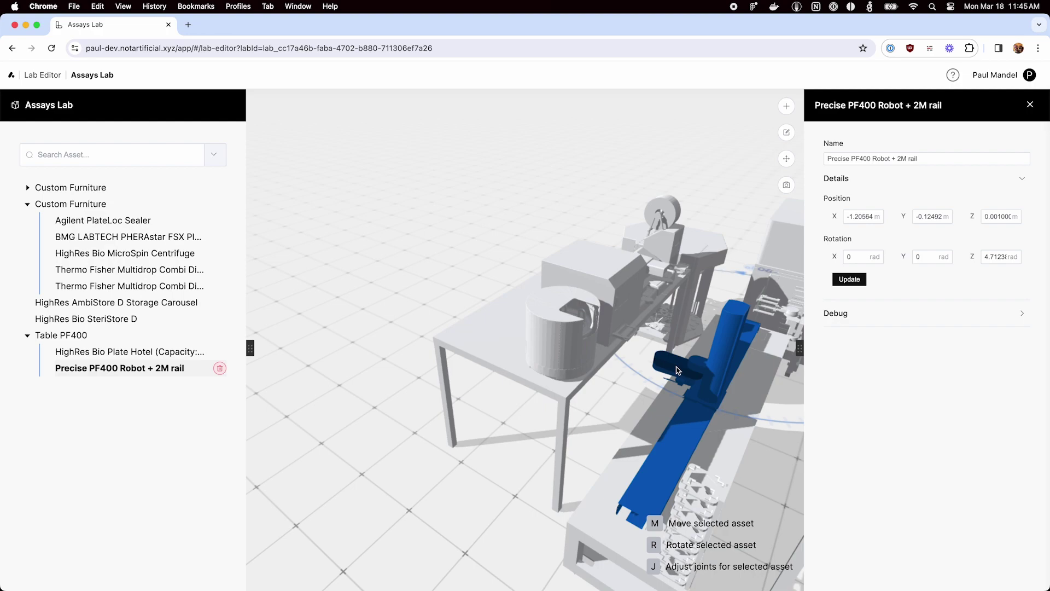
{"action": "right_click_drag", "start_coordinate": [712, 382], "coordinate": [654, 378]}
{"action": "scroll", "coordinate": [654, 378], "scroll_direction": "up", "scroll_amount": 5}
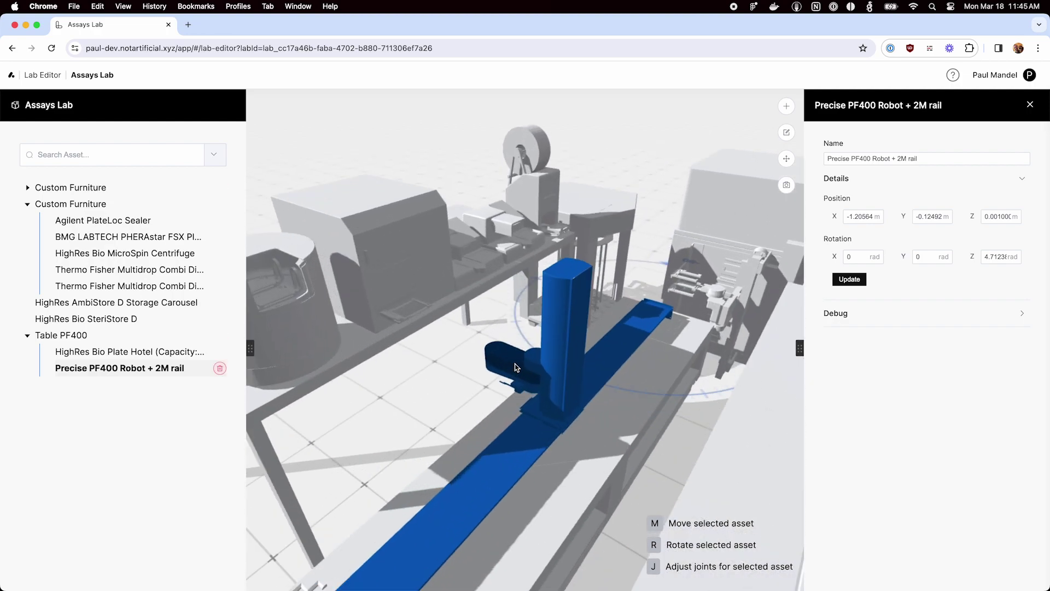
{"action": "left_click", "coordinate": [531, 362]}
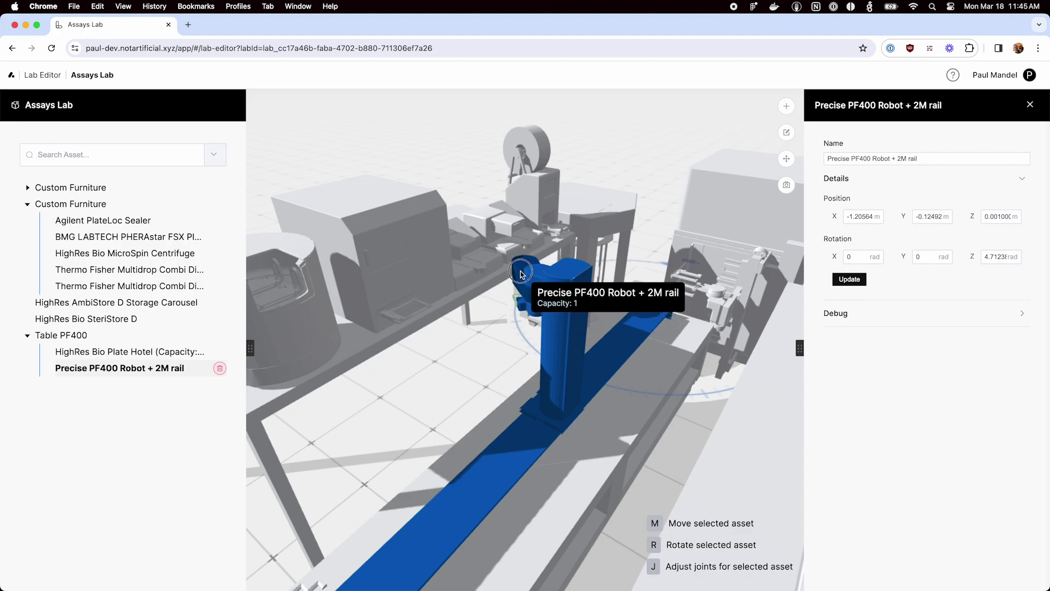
{"action": "left_click_drag", "start_coordinate": [520, 273], "coordinate": [508, 331]}
{"action": "left_click_drag", "start_coordinate": [402, 323], "coordinate": [427, 337]}
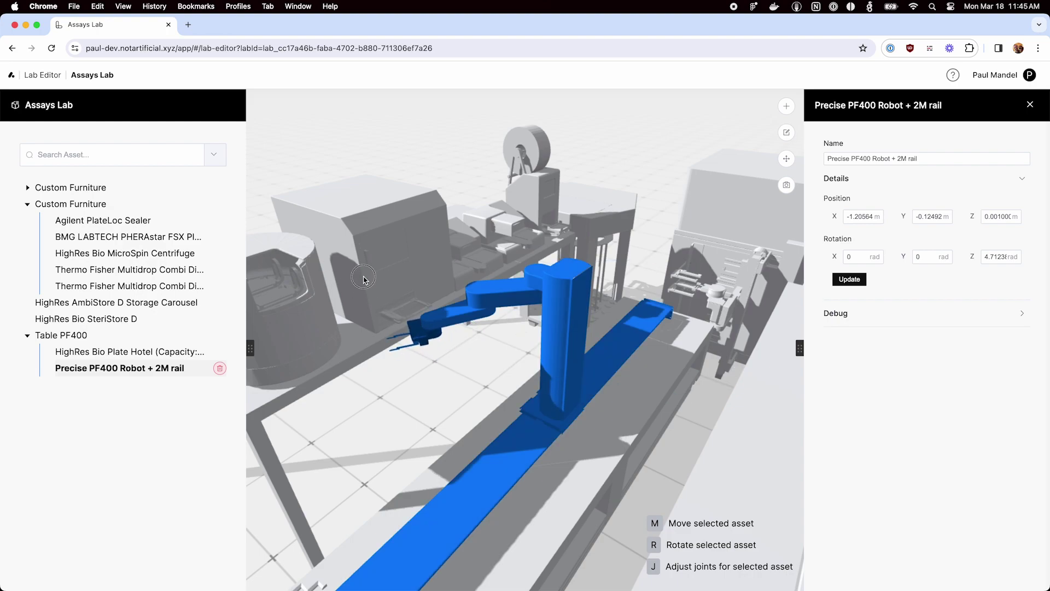
{"action": "left_click_drag", "start_coordinate": [479, 367], "coordinate": [543, 402]}
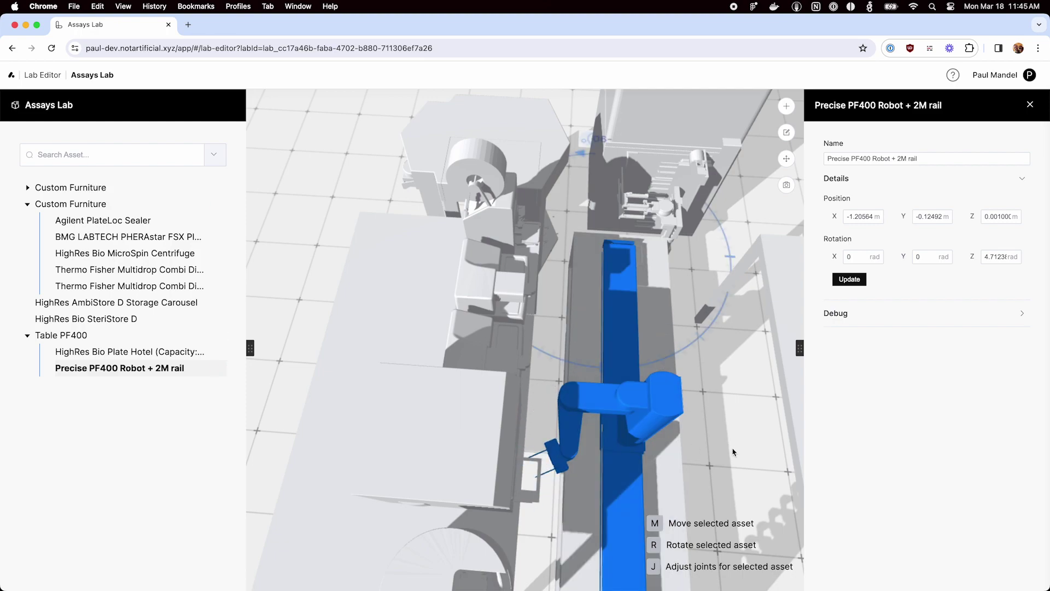
Shift both Agilent Bravo Liquid Handlers to the edge of their table that faces the PF400 rail
{"action": "scroll", "coordinate": [734, 453], "scroll_direction": "down", "scroll_amount": 5}
{"action": "left_click", "coordinate": [728, 332]}
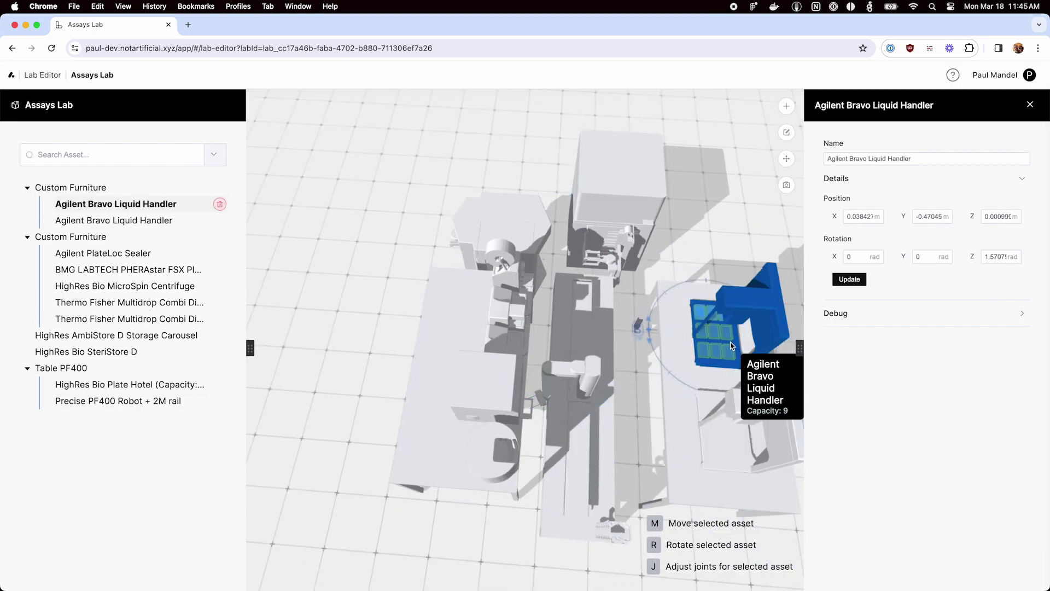
{"action": "key", "text": "m"}
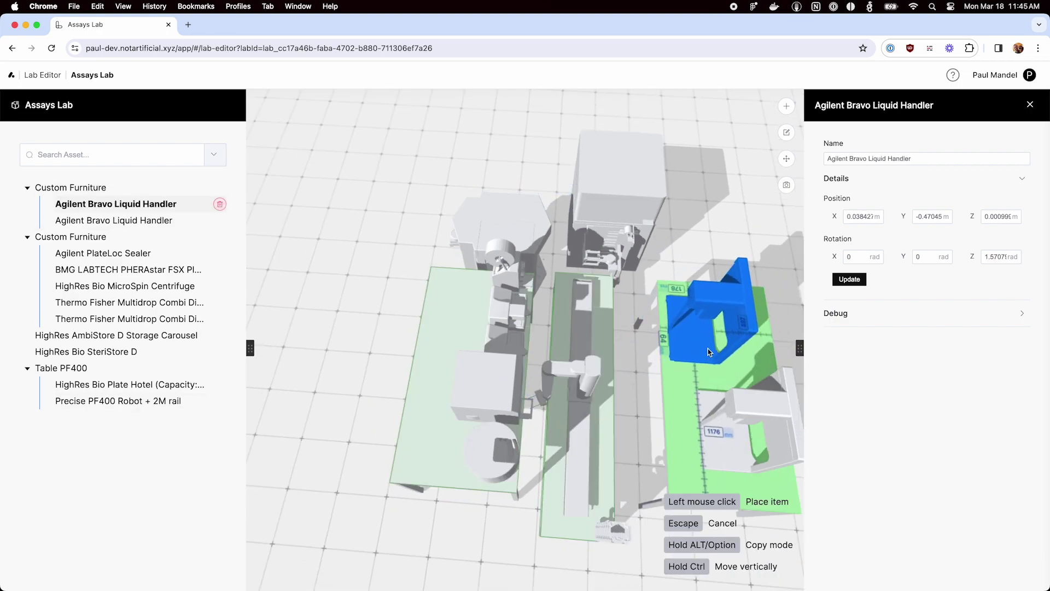
{"action": "left_click", "coordinate": [713, 349]}
{"action": "left_click", "coordinate": [725, 448]}
{"action": "key", "text": "m"}
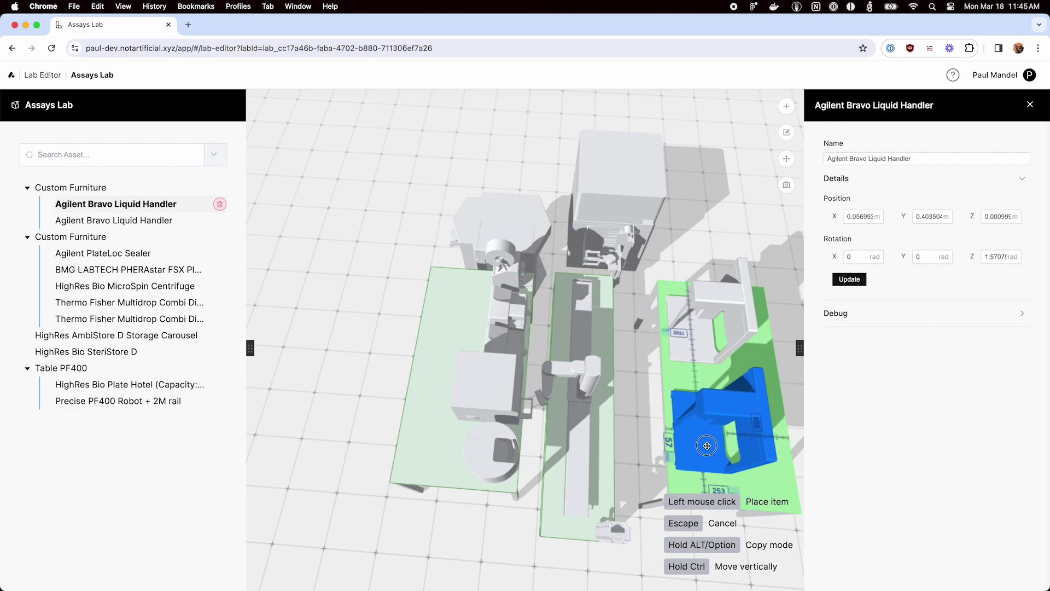
{"action": "left_click", "coordinate": [711, 435]}
Move the Bravo table in against the PF400 table, and shift the plate reader's table along the rail away from the AmbiStore D
{"action": "left_click", "coordinate": [683, 376]}
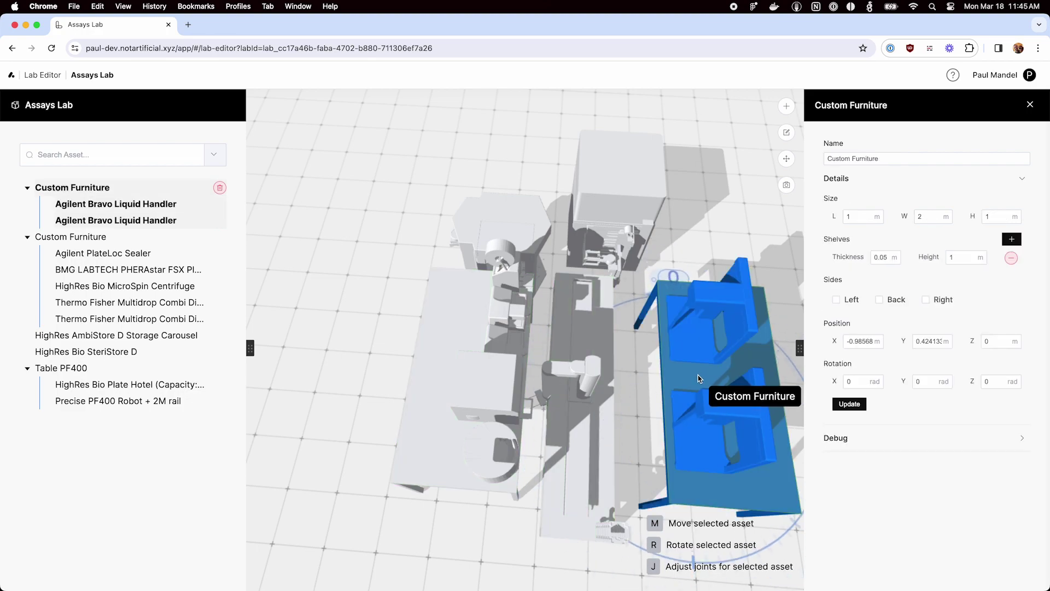
{"action": "key", "text": "m"}
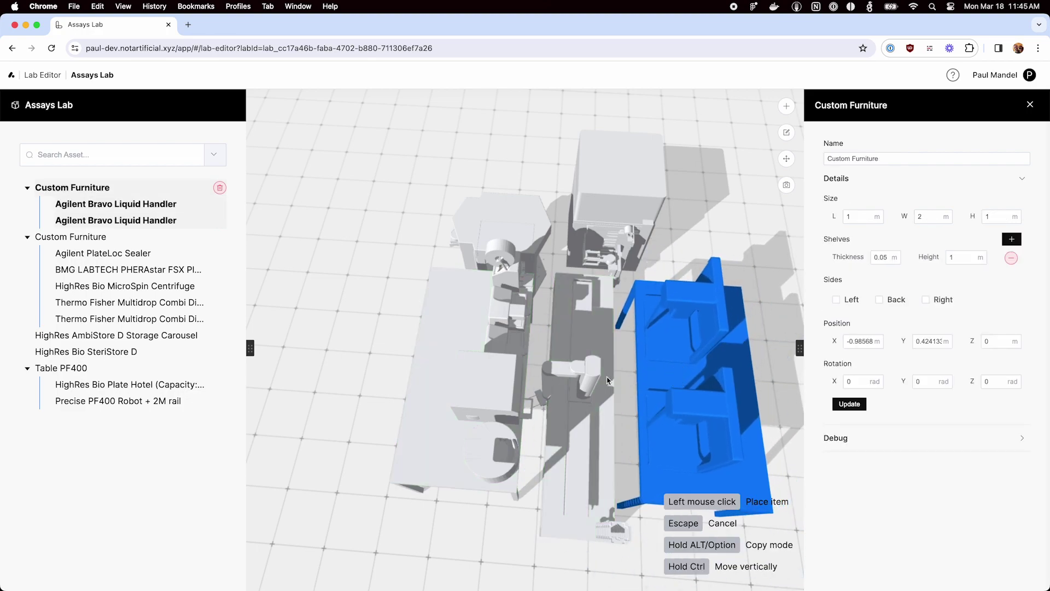
{"action": "left_click", "coordinate": [607, 379]}
{"action": "left_click_drag", "start_coordinate": [722, 225], "coordinate": [547, 244]}
{"action": "left_click", "coordinate": [507, 255]}
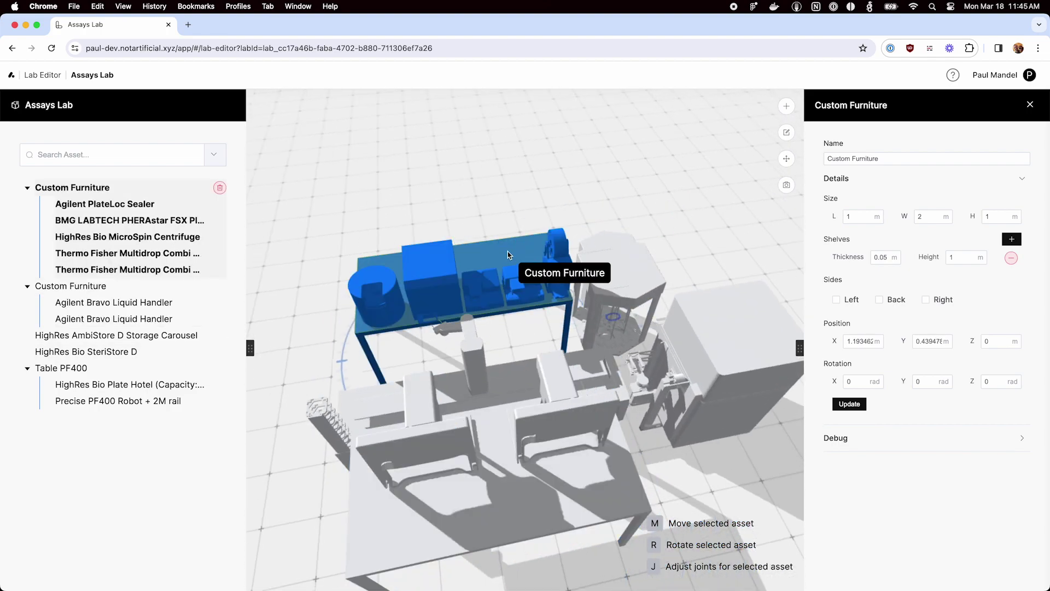
{"action": "key", "text": "m"}
{"action": "left_click", "coordinate": [492, 273]}
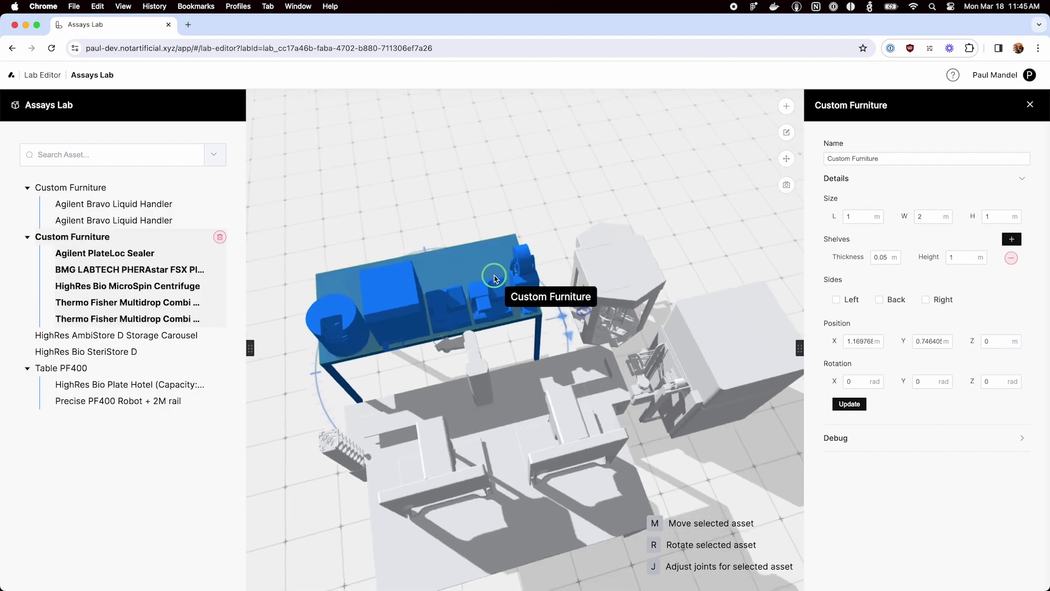
Move the AmbiStore D carousel up against the PlateLoc Sealer's table end and realign the SteriStore D with the end of the rail
{"action": "left_click", "coordinate": [622, 287]}
{"action": "key", "text": "m"}
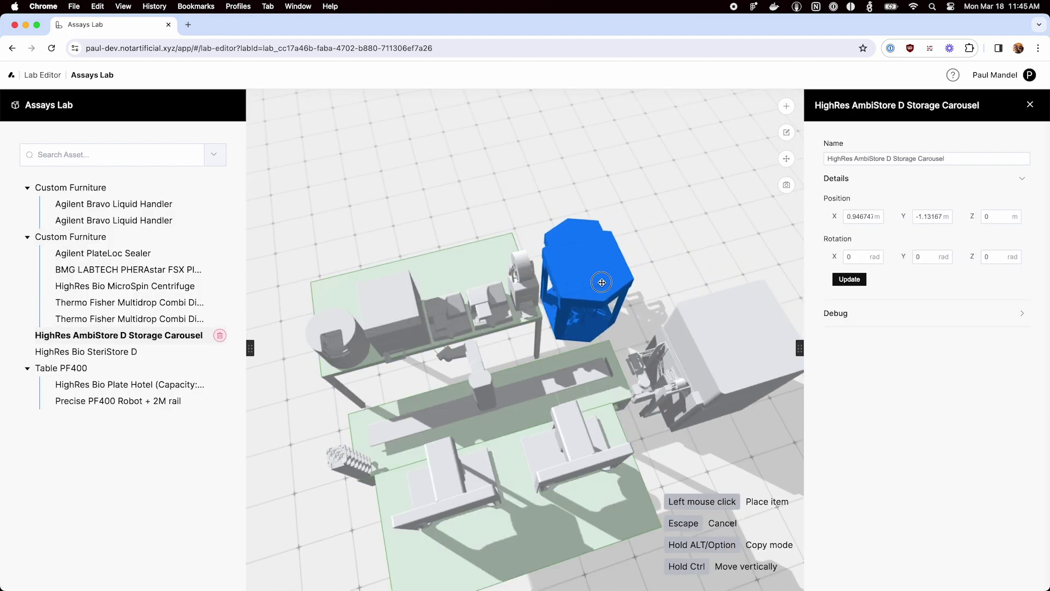
{"action": "left_click", "coordinate": [601, 282]}
{"action": "left_click", "coordinate": [727, 356]}
{"action": "key", "text": "m"}
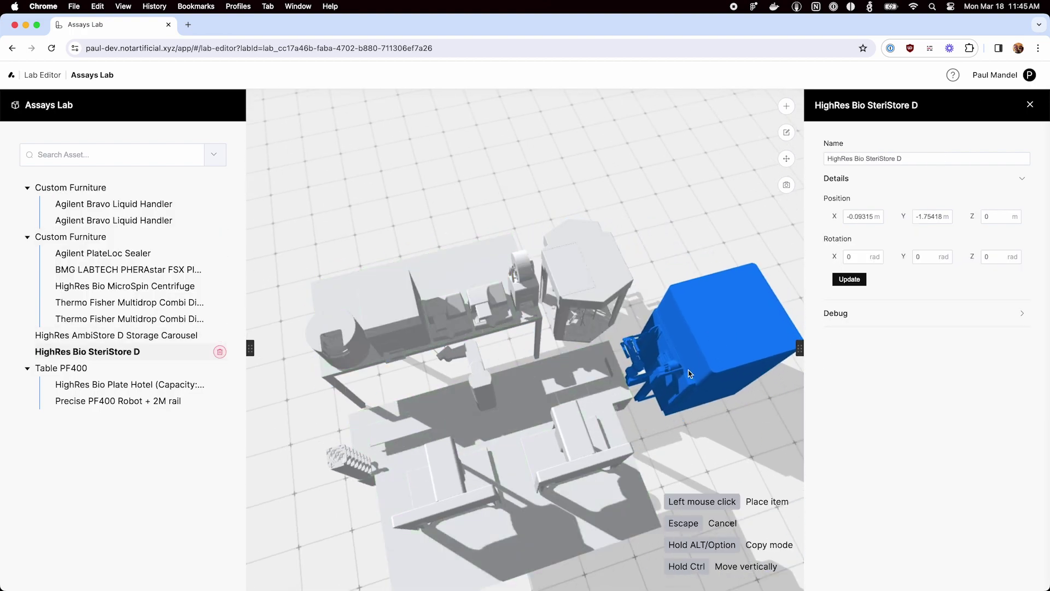
{"action": "left_click", "coordinate": [689, 374]}
Add a HighRes Bio Hotel (Capacity: 10) from the related equipment to slot #12 of the AmbiStore D carousel
{"action": "left_click_drag", "start_coordinate": [615, 419], "coordinate": [533, 386]}
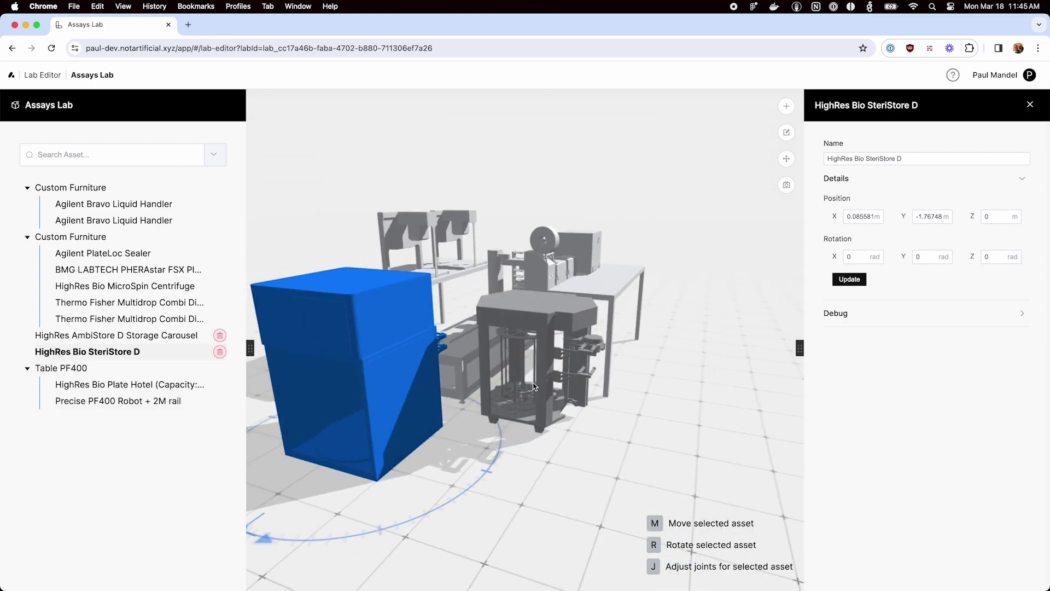
{"action": "scroll", "coordinate": [533, 385], "scroll_direction": "up", "scroll_amount": 5}
{"action": "left_click", "coordinate": [533, 386]}
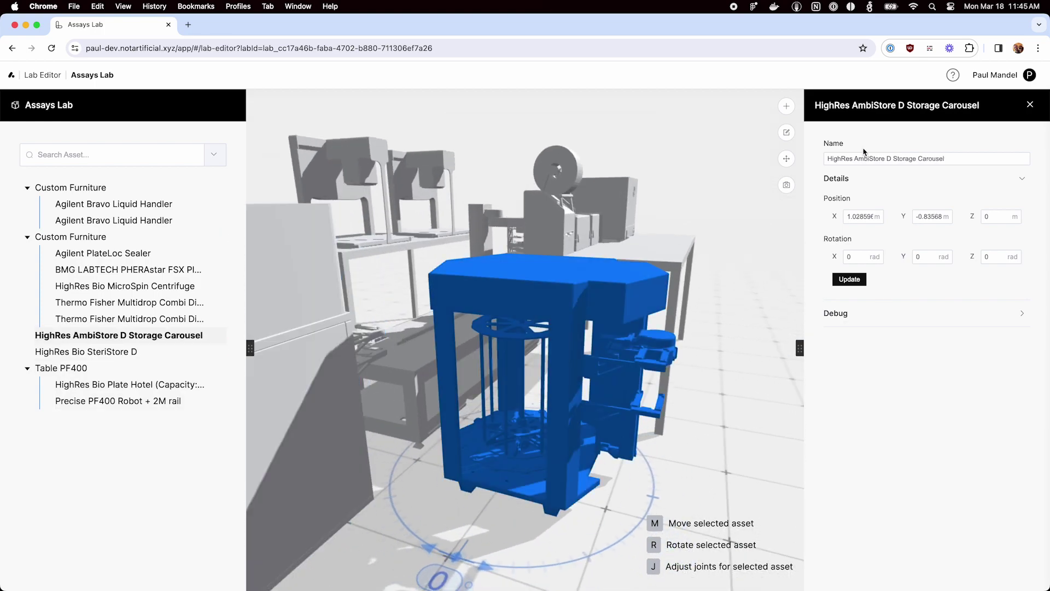
{"action": "left_click", "coordinate": [787, 113]}
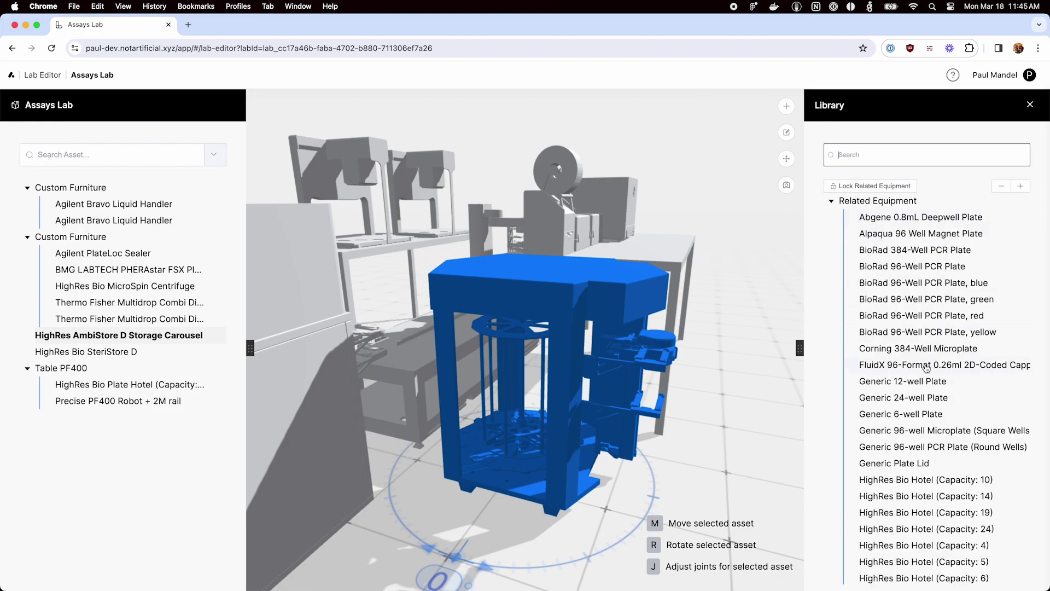
{"action": "scroll", "coordinate": [926, 367], "scroll_direction": "down", "scroll_amount": 8}
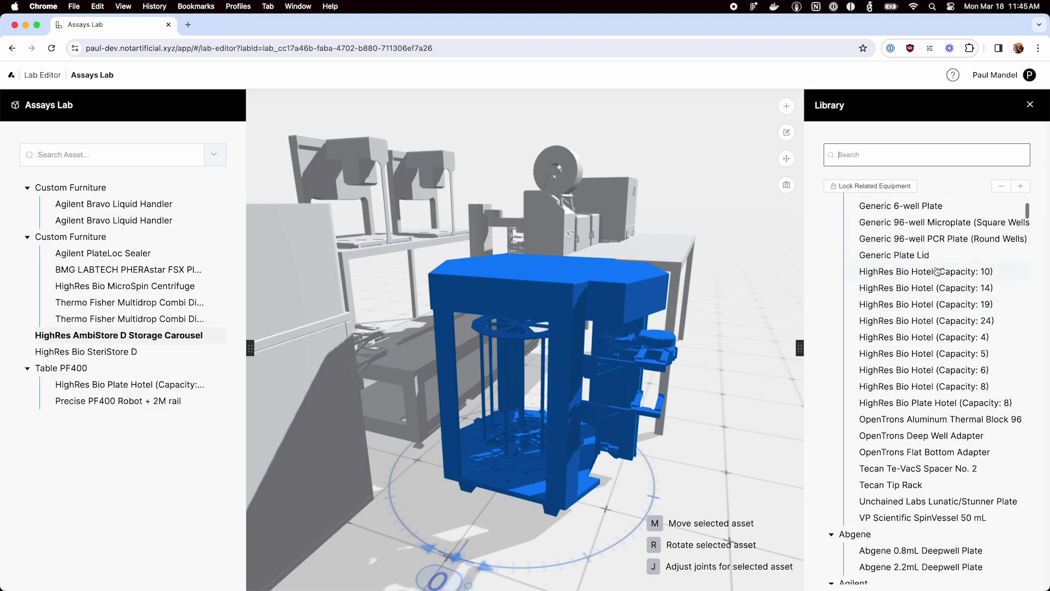
{"action": "left_click", "coordinate": [937, 272]}
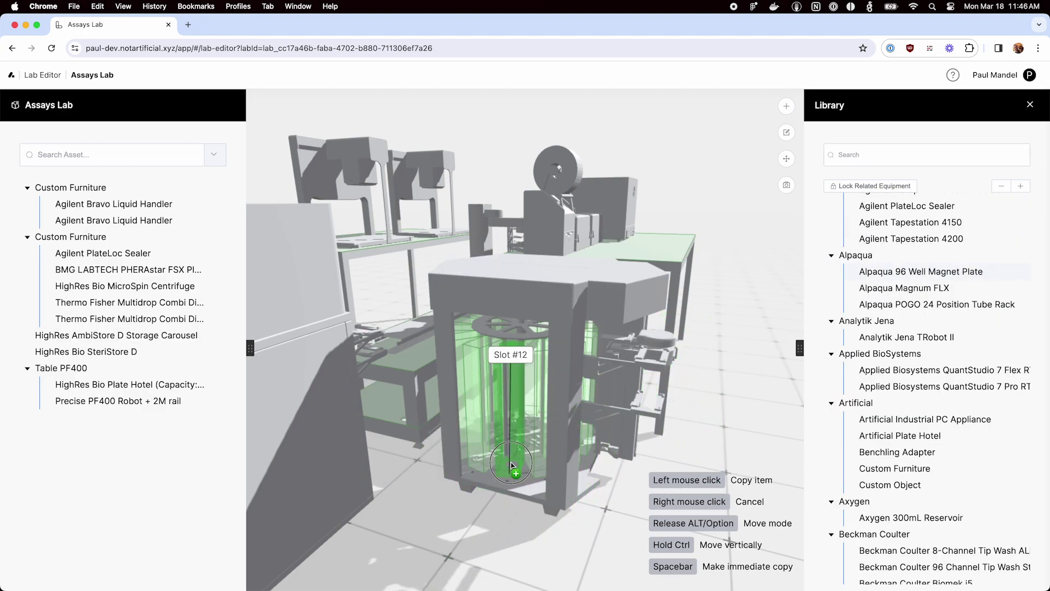
{"action": "left_click", "coordinate": [513, 467]}
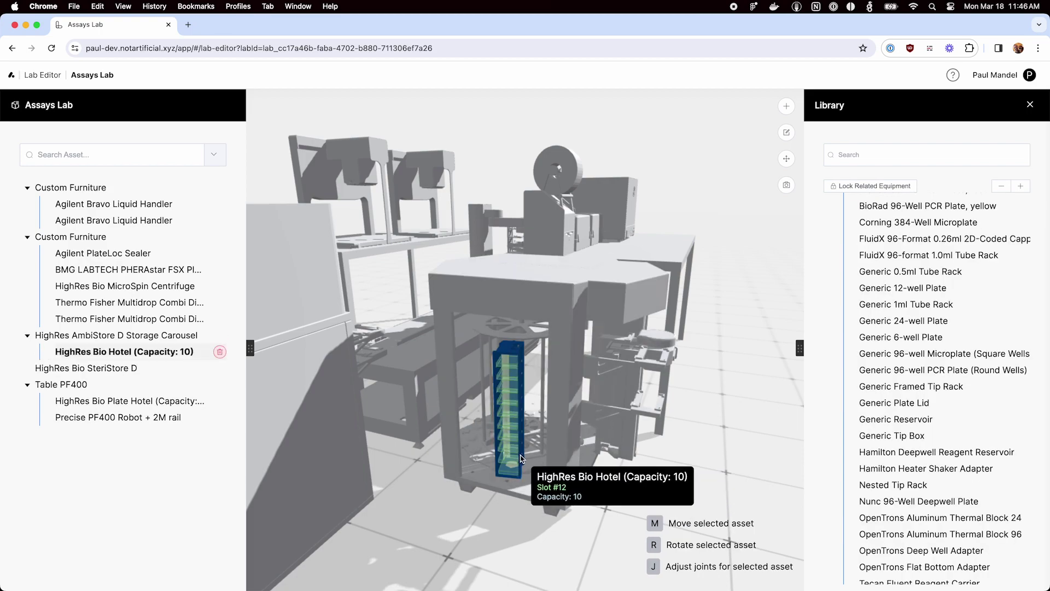
Copy the 10-capacity hotel into slots #11 and #13 and two more free slots of the AmbiStore D carousel
{"action": "key", "text": "m"}
{"action": "key", "text": "alt"}
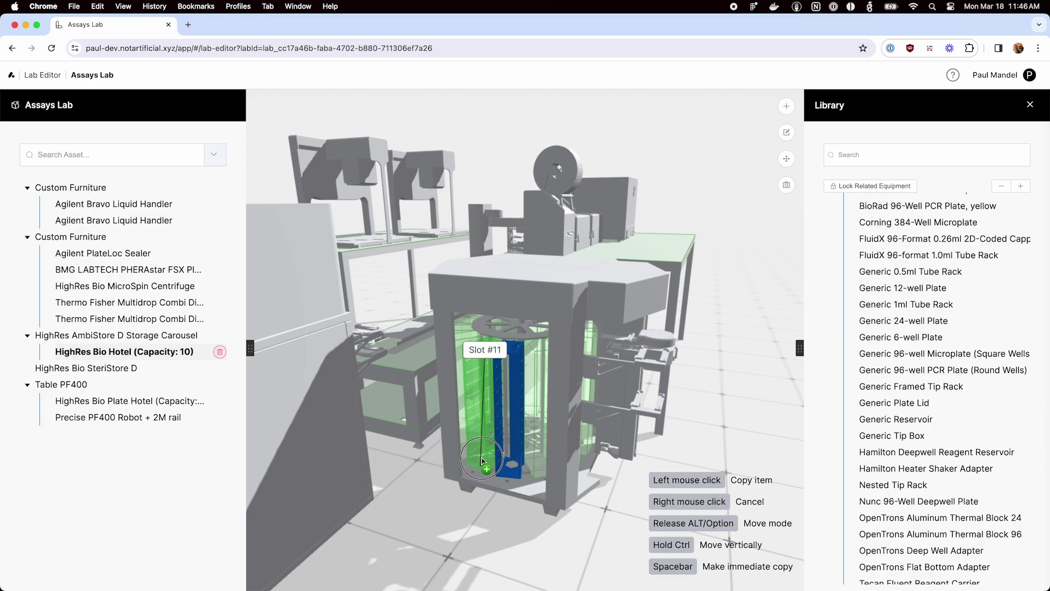
{"action": "key", "text": "alt"}
{"action": "left_click", "coordinate": [481, 470]}
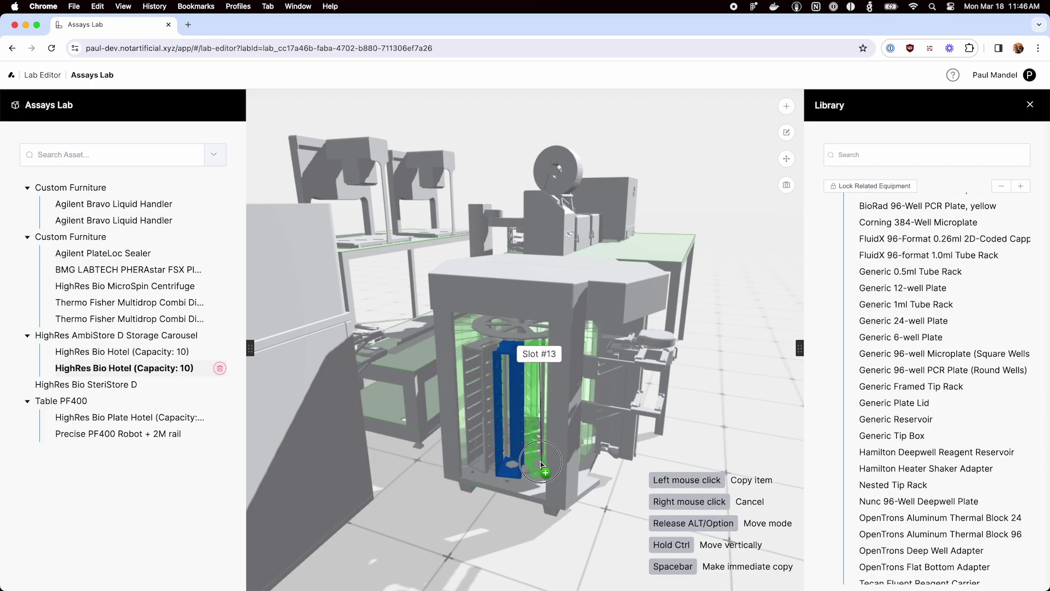
{"action": "left_click", "coordinate": [586, 451]}
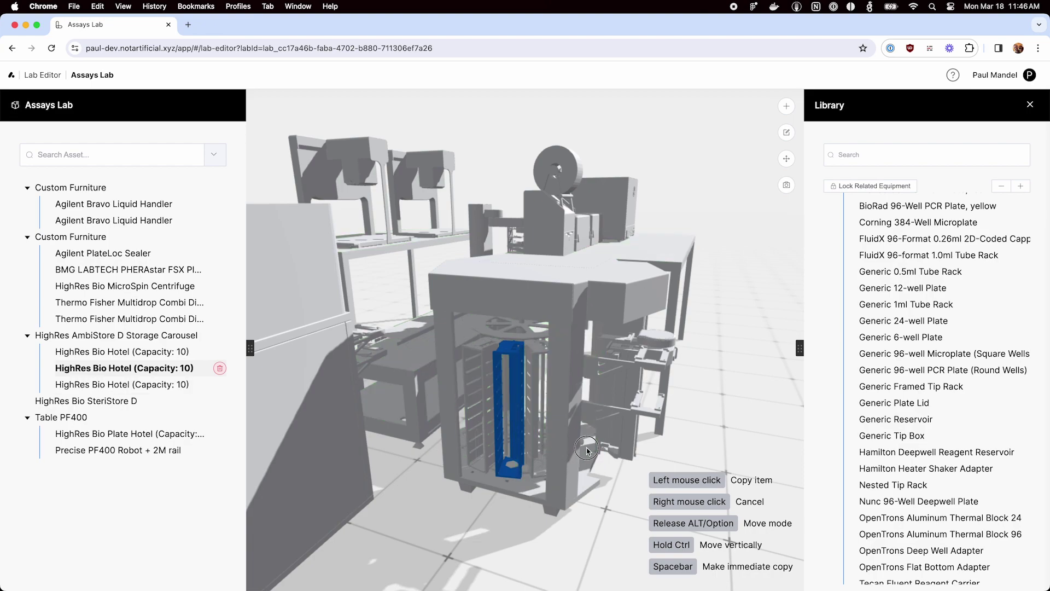
{"action": "left_click", "coordinate": [467, 440]}
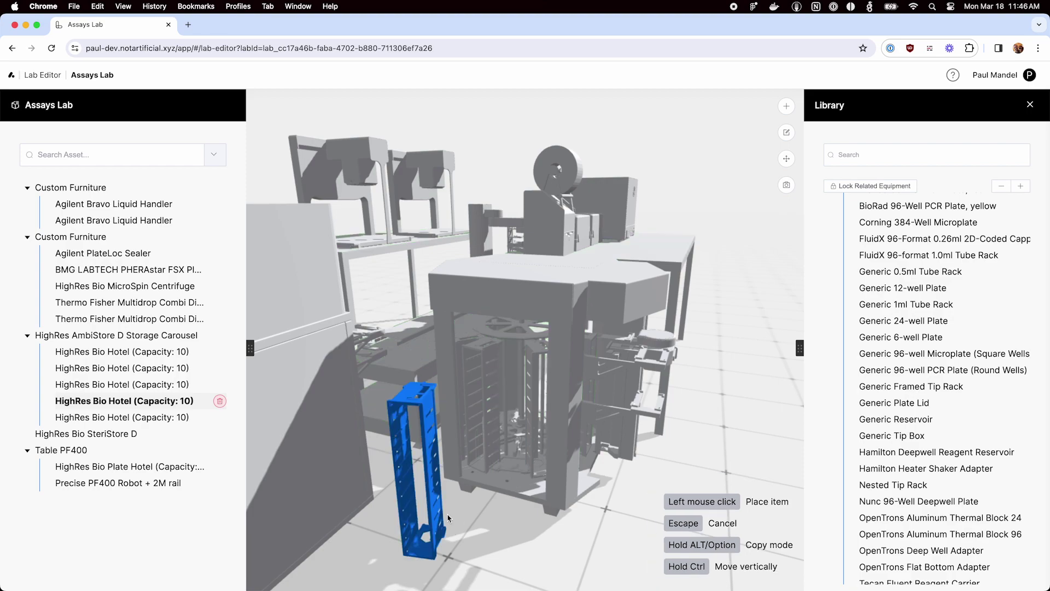
Set the slot #12 hotel down on the floor beside the AmbiStore D carousel and return it to its slot
{"action": "left_click", "coordinate": [447, 518]}
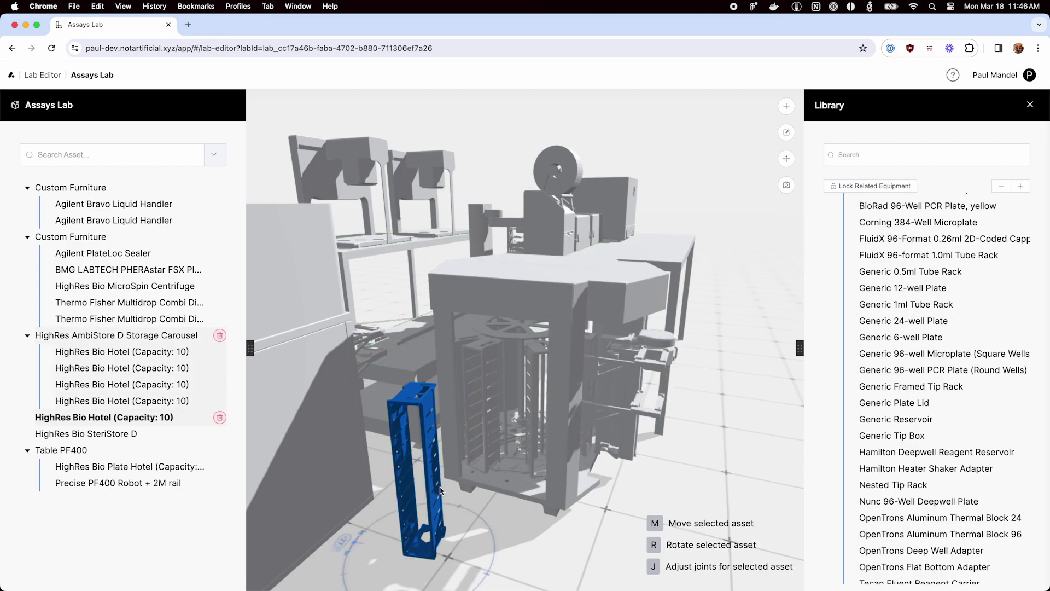
{"action": "key", "text": "m"}
{"action": "left_click", "coordinate": [492, 338]}
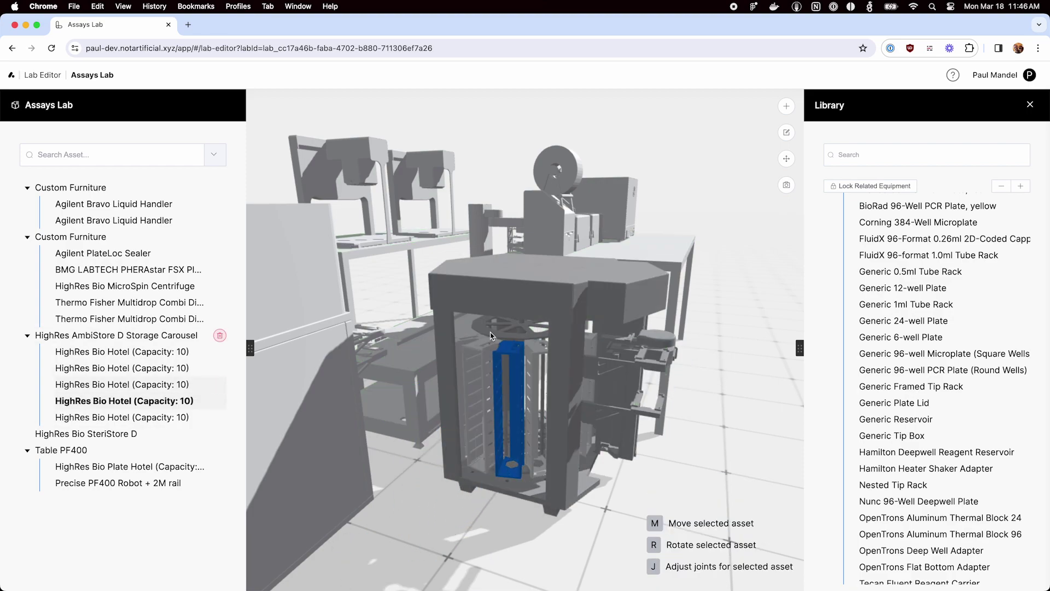
{"action": "left_click", "coordinate": [490, 334]}
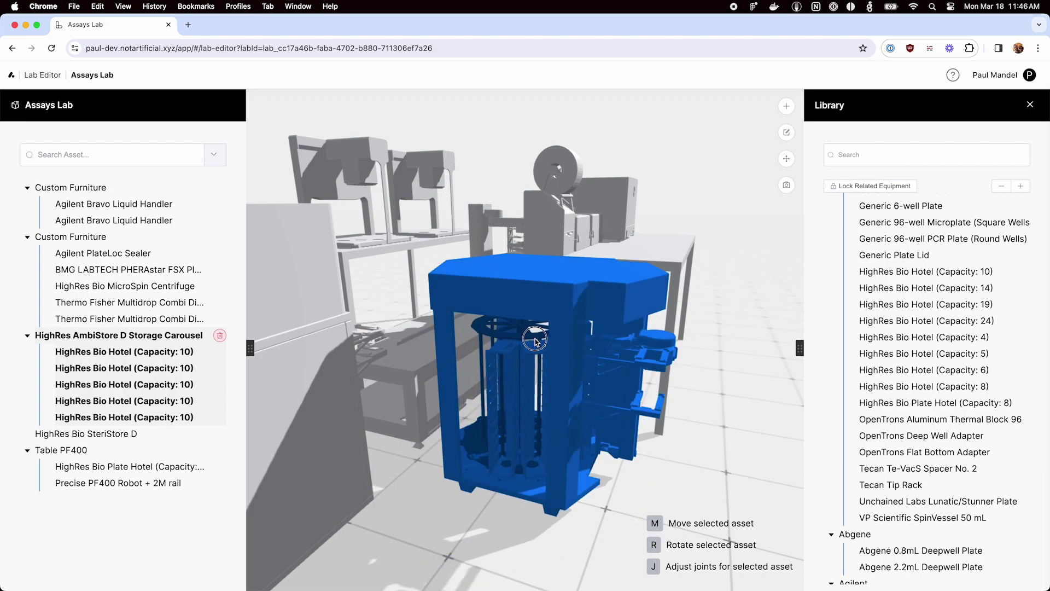
Copy the 10-capacity hotel into slots #8, #6 and two more free slots of the AmbiStore D carousel
{"action": "left_click", "coordinate": [531, 355]}
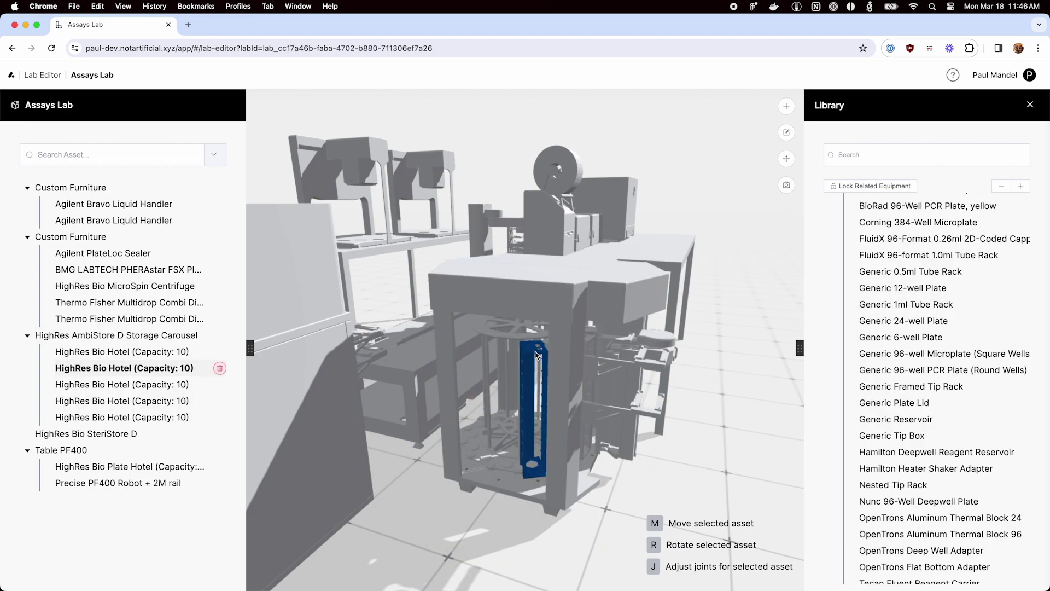
{"action": "key", "text": "m"}
{"action": "key", "text": "alt"}
{"action": "left_click", "coordinate": [498, 357]}
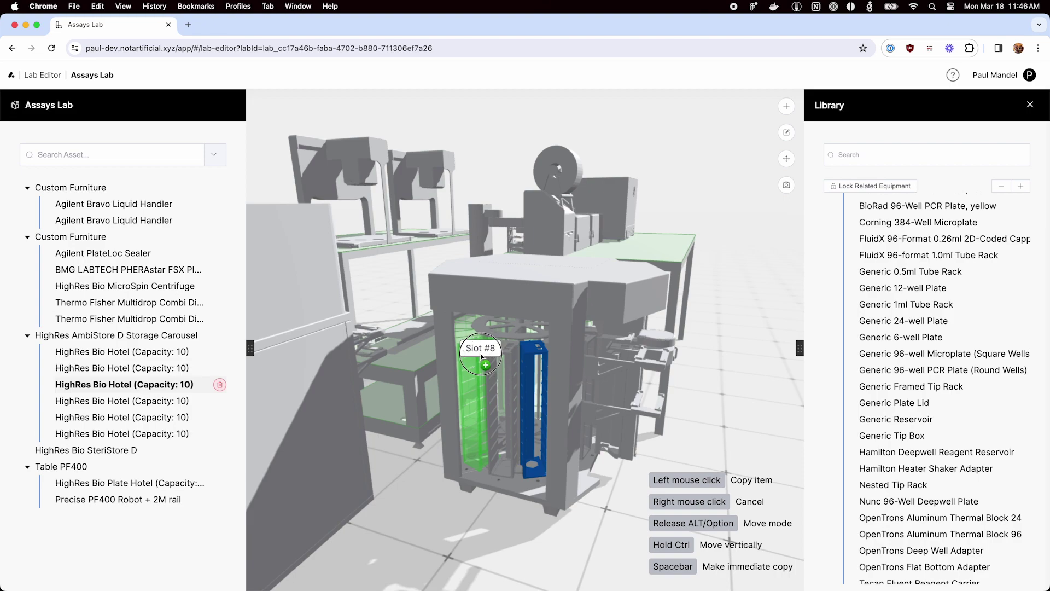
{"action": "left_click", "coordinate": [477, 351]}
{"action": "left_click", "coordinate": [466, 343], "text": "alt"}
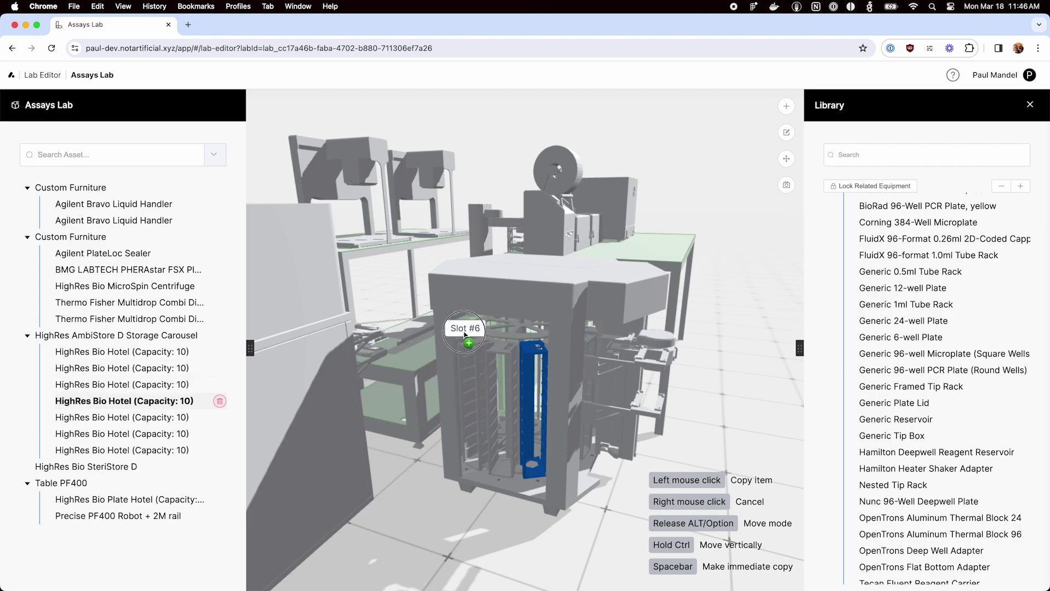
{"action": "left_click", "coordinate": [467, 338], "text": "alt"}
{"action": "key", "text": "Escape"}
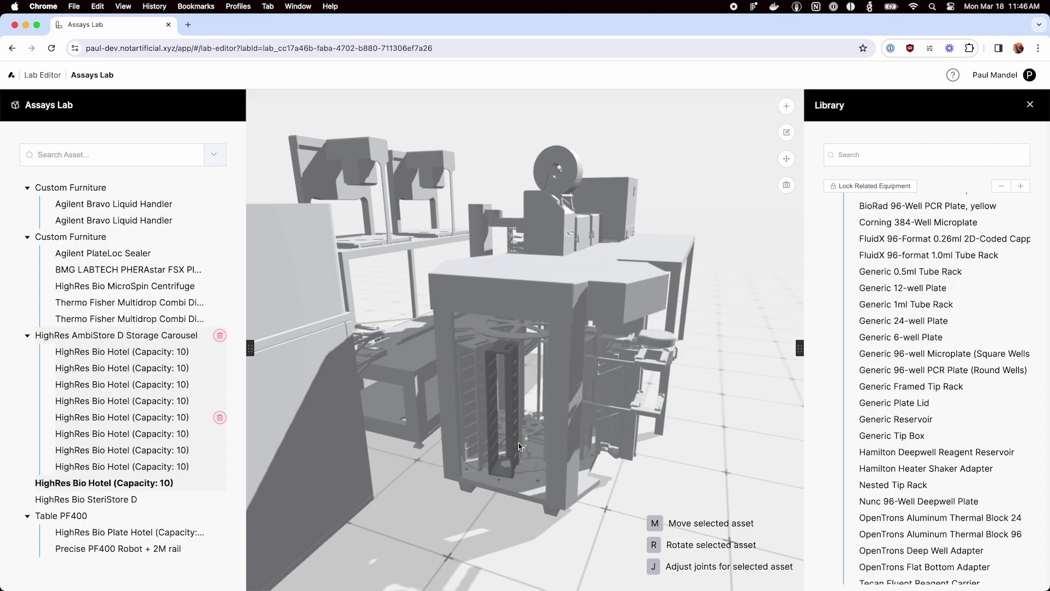
{"action": "left_click", "coordinate": [541, 446]}
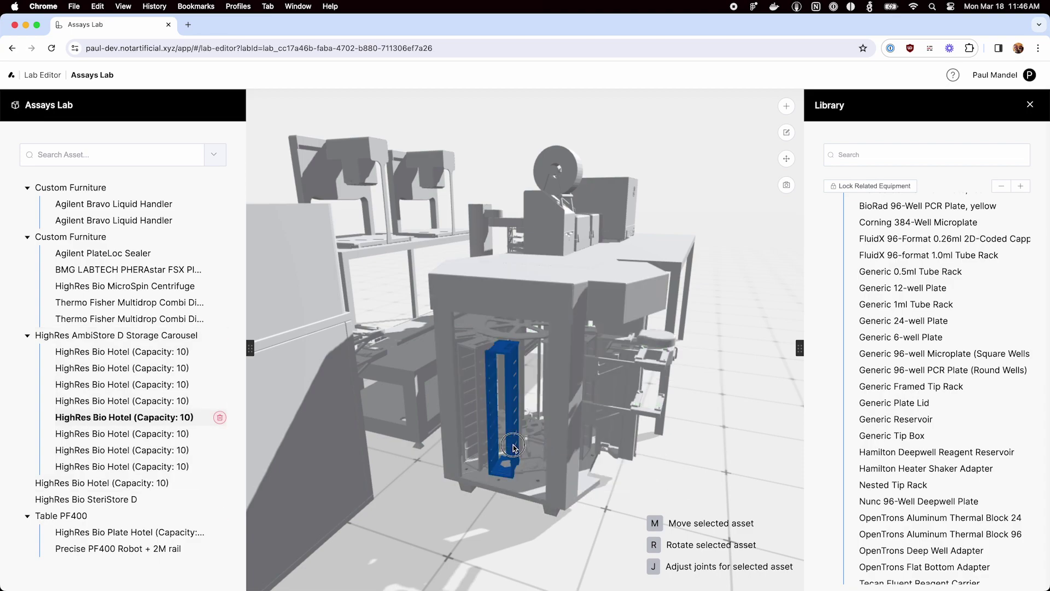
{"action": "key", "text": "alt"}
{"action": "left_click", "coordinate": [529, 445]}
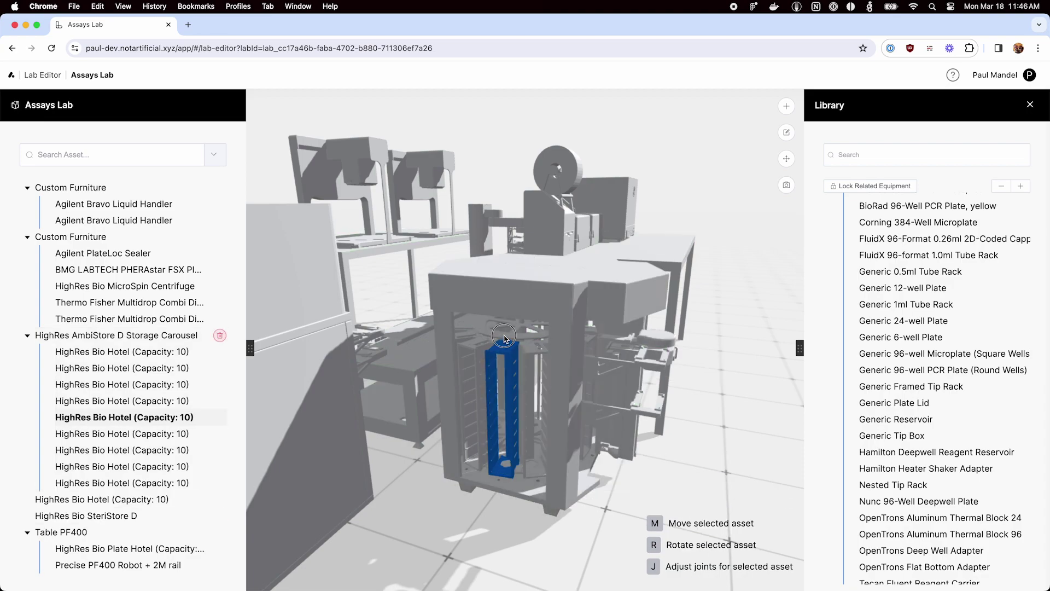
Turn the AmbiStore D carousel's inner rack to reach its empty slots and copy the 10-capacity hotel into slot #4 and the other free slots
{"action": "left_click", "coordinate": [546, 344]}
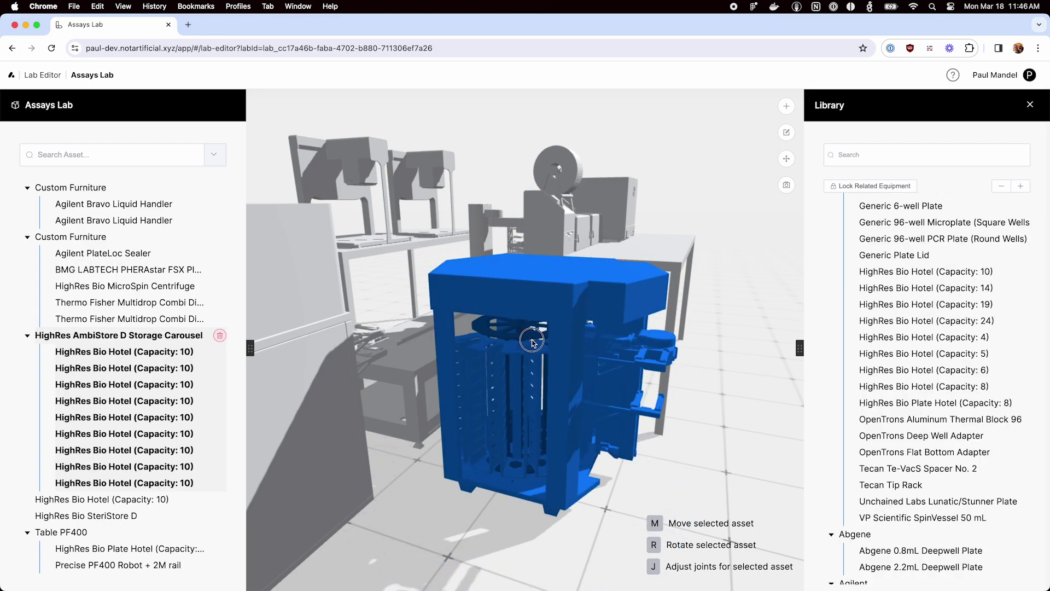
{"action": "left_click_drag", "start_coordinate": [532, 340], "coordinate": [640, 332]}
{"action": "left_click_drag", "start_coordinate": [536, 354], "coordinate": [535, 353]}
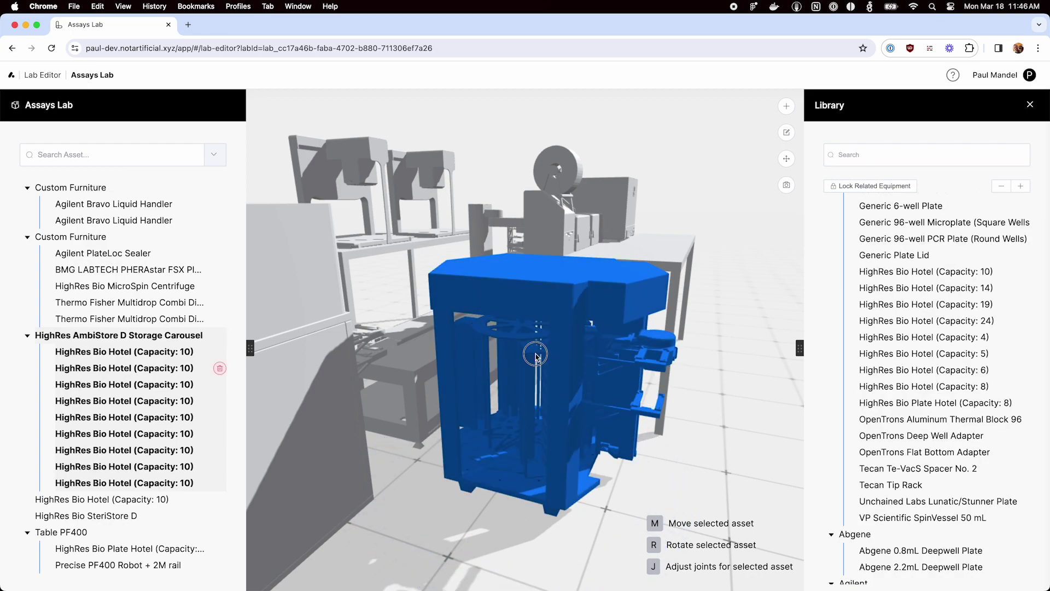
{"action": "left_click", "coordinate": [535, 355]}
{"action": "key", "text": "alt"}
{"action": "left_click", "coordinate": [499, 354]}
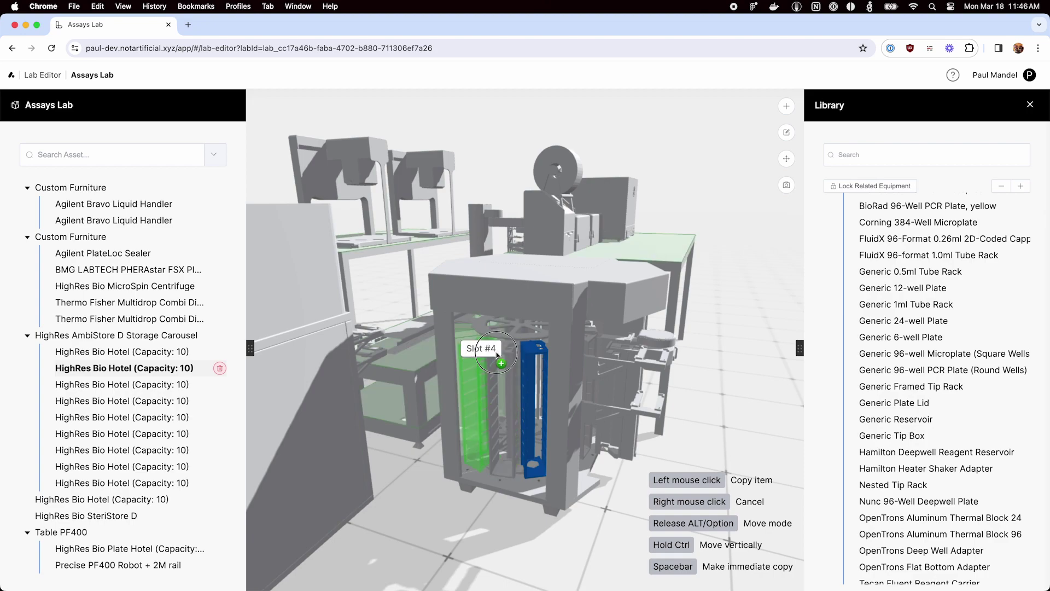
{"action": "left_click", "coordinate": [480, 350]}
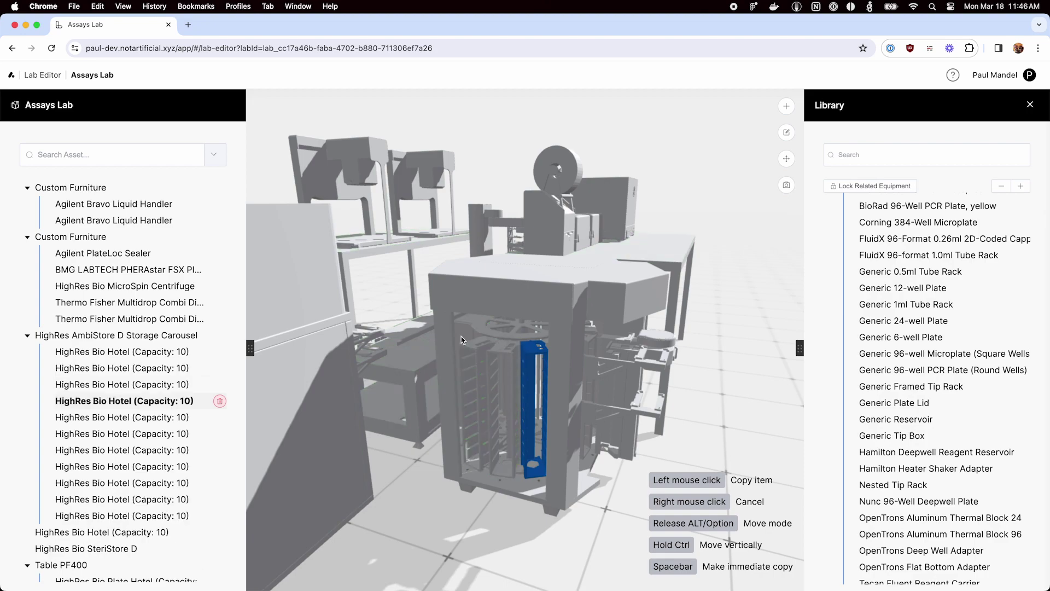
{"action": "left_click", "coordinate": [461, 343]}
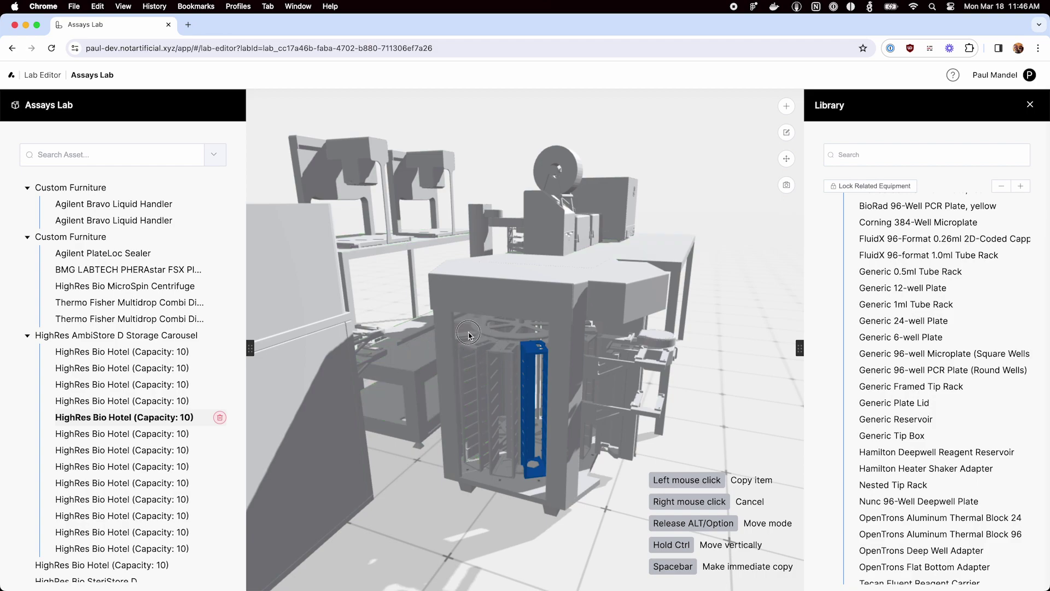
{"action": "key", "text": "alt"}
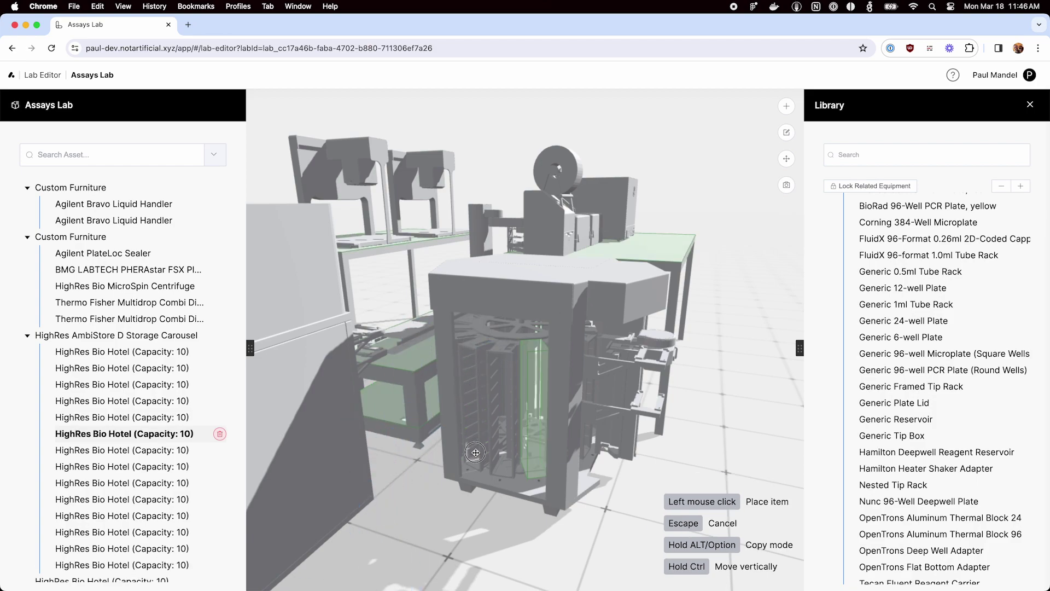
{"action": "left_click", "coordinate": [535, 378]}
Rotate the AmbiStore D carousel's inner rack to check that every slot holds a hotel
{"action": "left_click", "coordinate": [517, 343]}
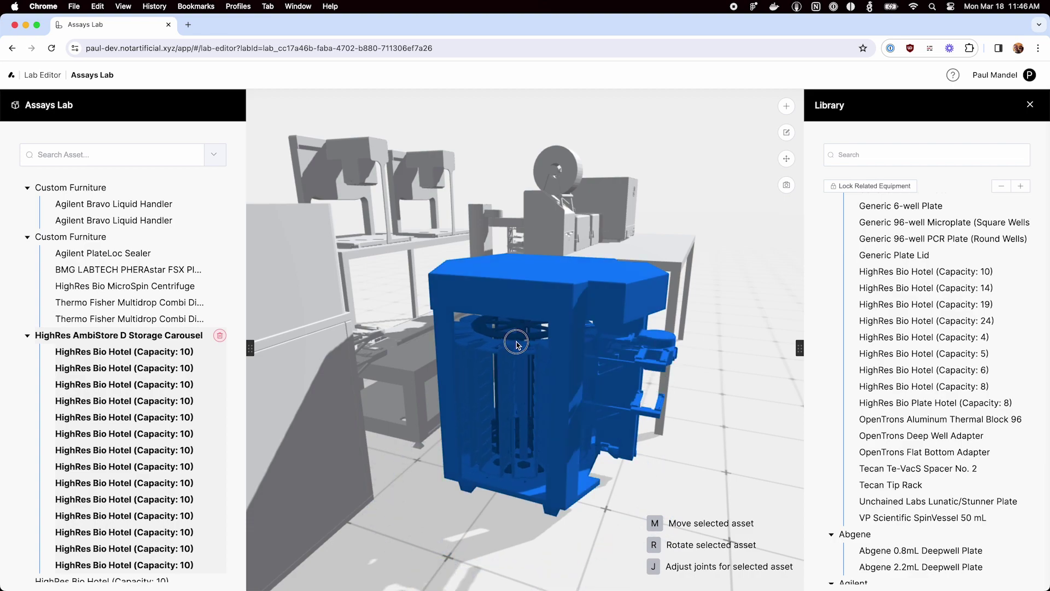
{"action": "left_click", "coordinate": [511, 341]}
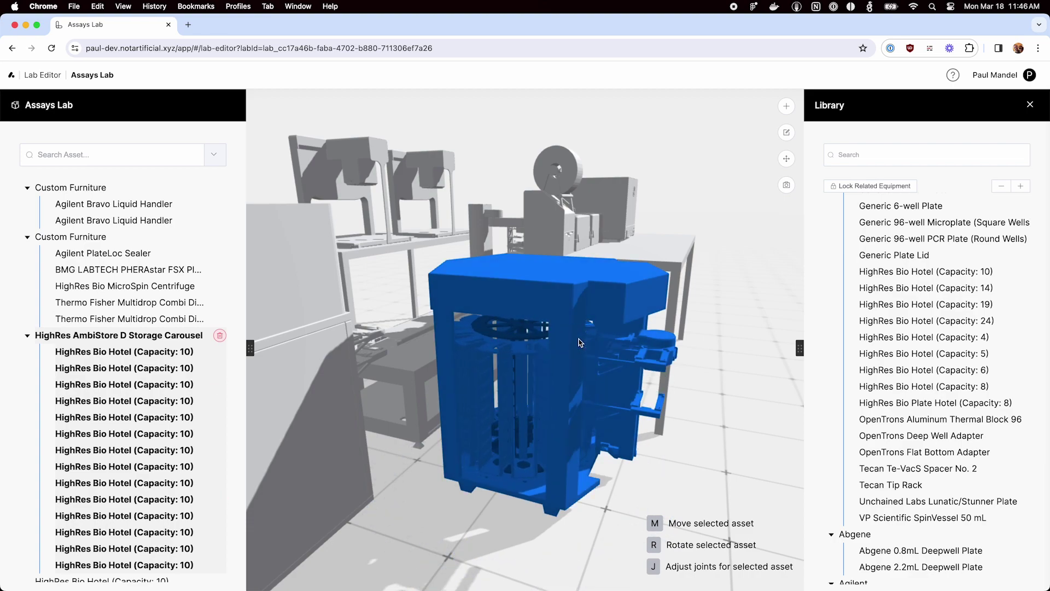
{"action": "left_click_drag", "start_coordinate": [500, 334], "coordinate": [563, 341]}
Move the loose 10-capacity hotel from the floor beside the AmbiStore D into slot #9 of the SteriStore D
{"action": "scroll", "coordinate": [582, 392], "scroll_direction": "down", "scroll_amount": 5}
{"action": "scroll", "coordinate": [582, 412], "scroll_direction": "down", "scroll_amount": 3}
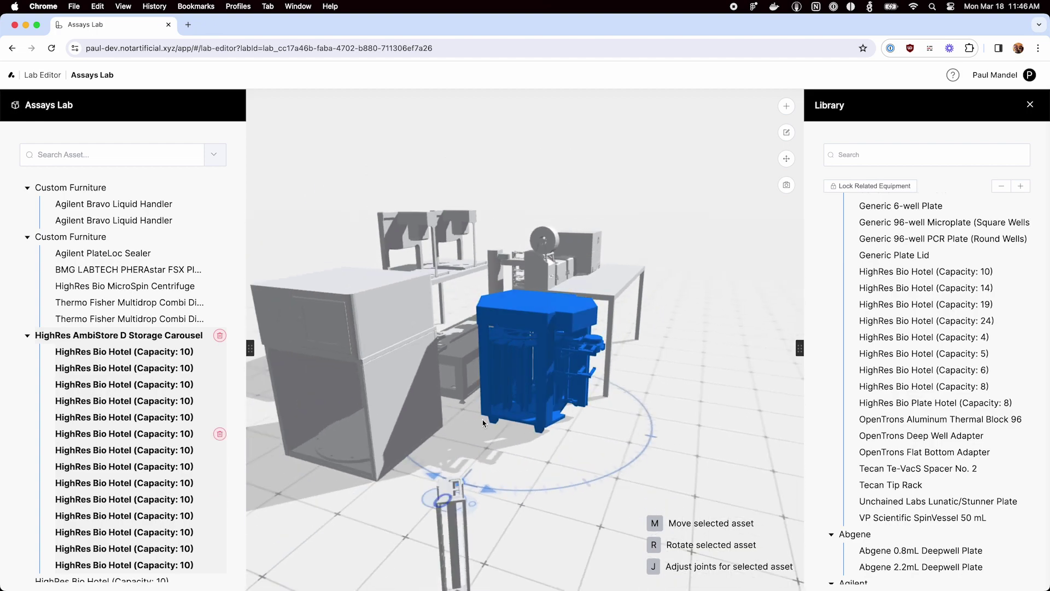
{"action": "left_click_drag", "start_coordinate": [454, 424], "coordinate": [494, 420]}
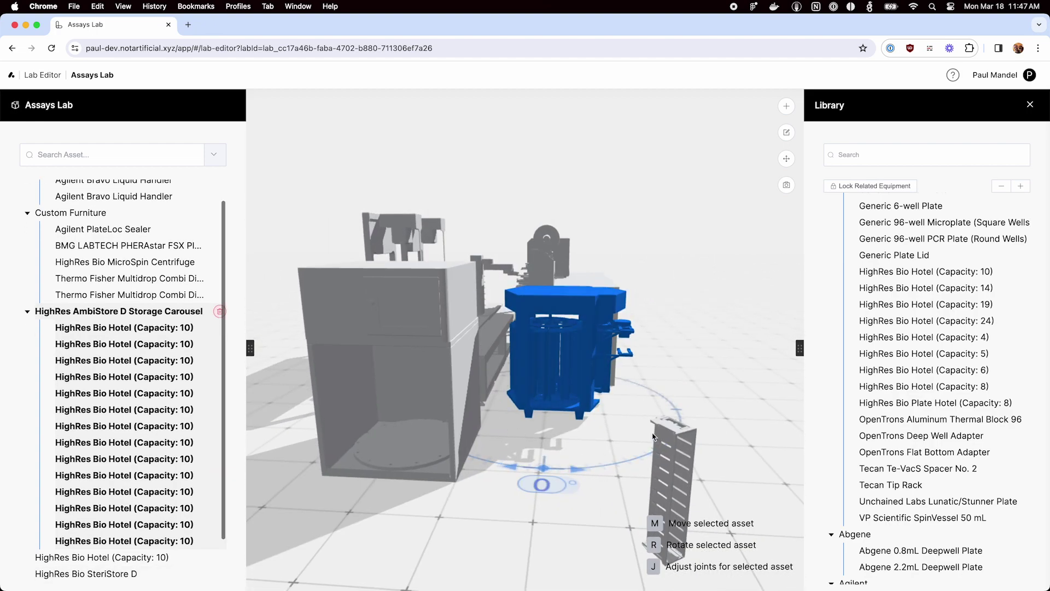
{"action": "left_click", "coordinate": [664, 454]}
{"action": "key", "text": "m"}
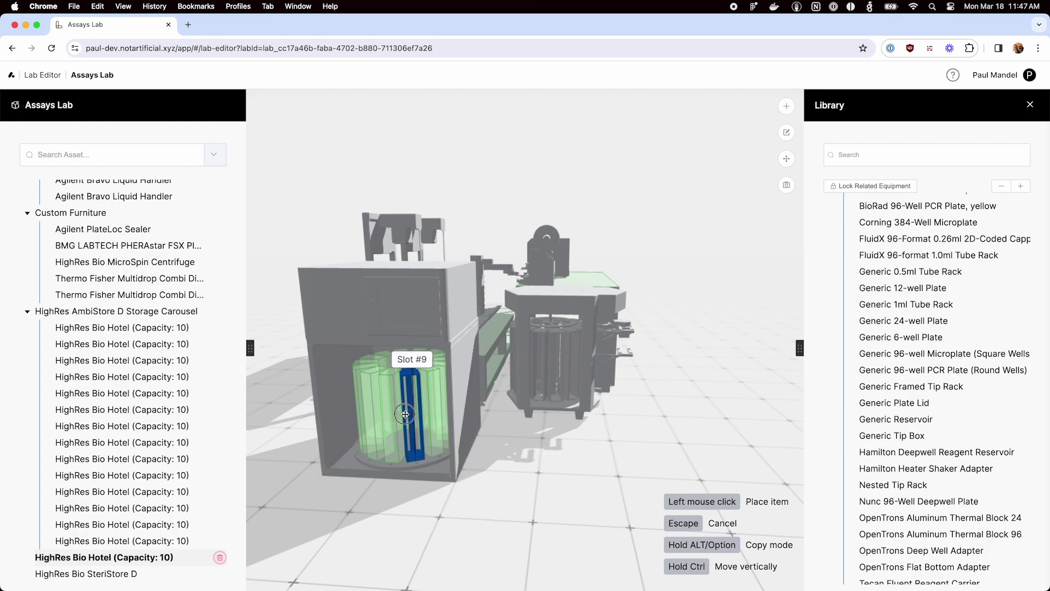
{"action": "left_click", "coordinate": [419, 406]}
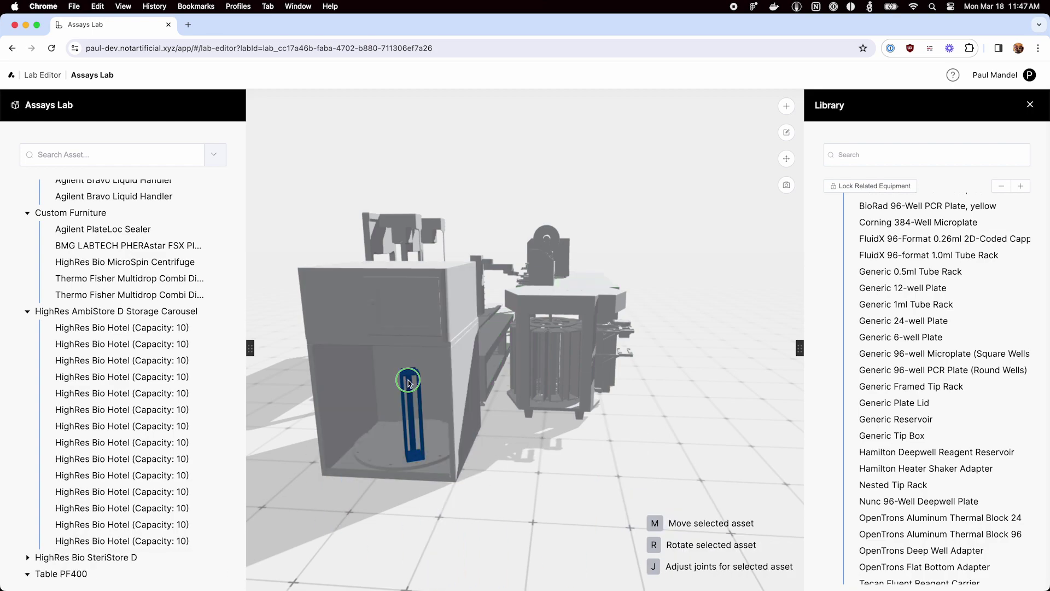
Copy the slot #9 hotel into the free slots around the SteriStore D carousel
{"action": "scroll", "coordinate": [411, 384], "scroll_direction": "up", "scroll_amount": 5}
{"action": "mouse_move", "coordinate": [359, 443]}
{"action": "left_mouse_down"}
{"action": "mouse_move", "coordinate": [384, 434]}
{"action": "mouse_move", "coordinate": [364, 440]}
{"action": "left_mouse_up"}
{"action": "scroll", "coordinate": [416, 432], "scroll_direction": "up", "scroll_amount": 6}
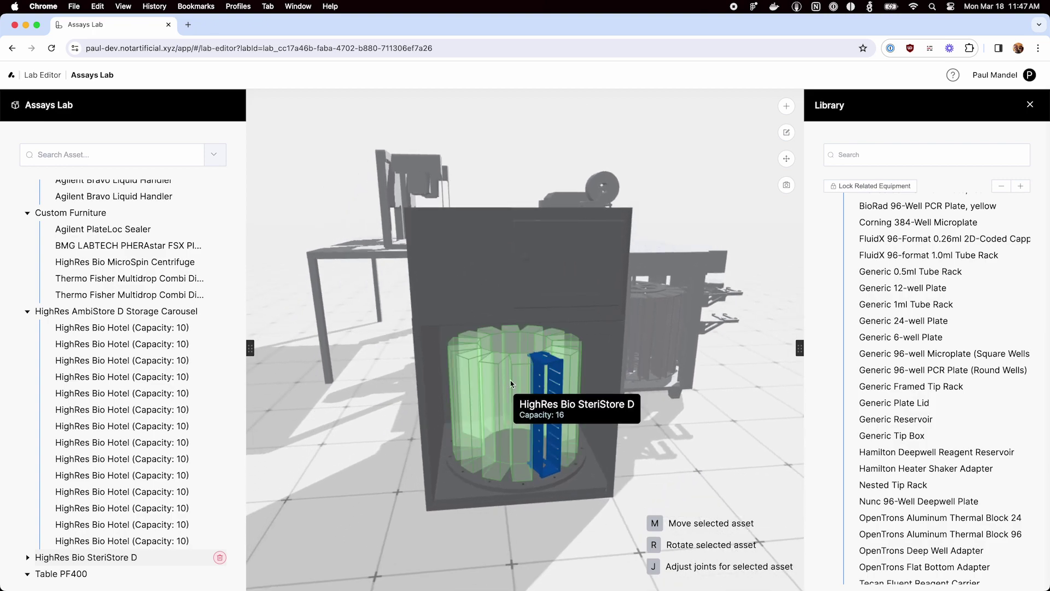
{"action": "left_click", "coordinate": [552, 374], "text": "alt"}
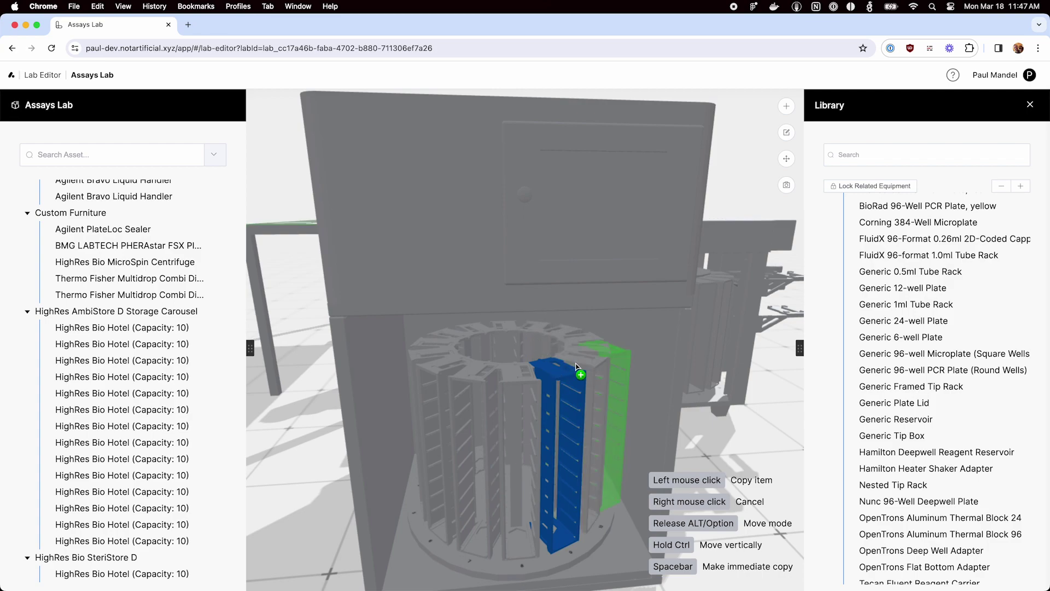
{"action": "left_click", "coordinate": [544, 377], "text": "alt"}
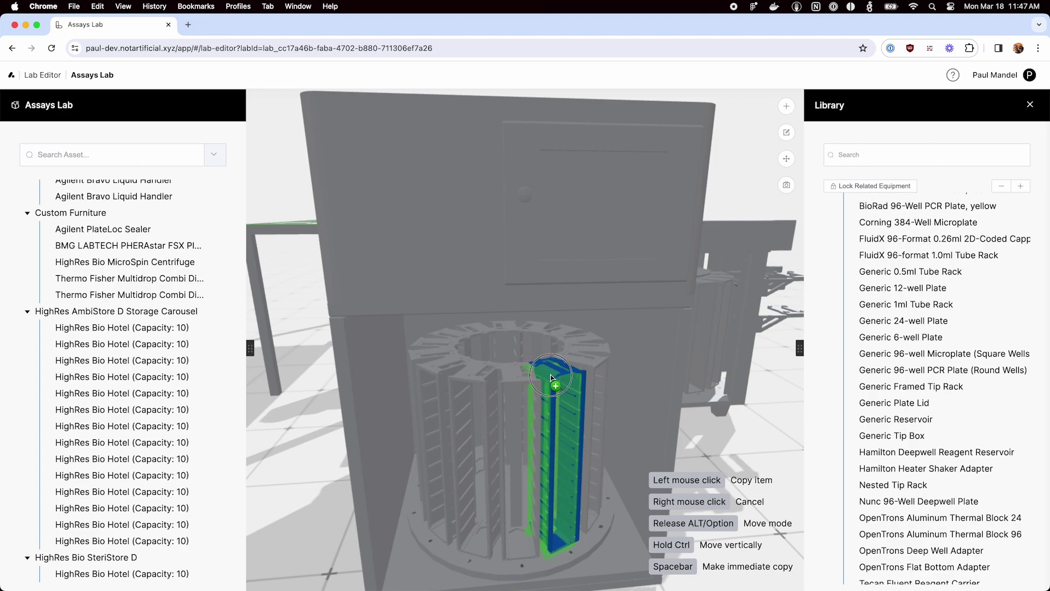
{"action": "left_click", "coordinate": [551, 375], "text": "alt"}
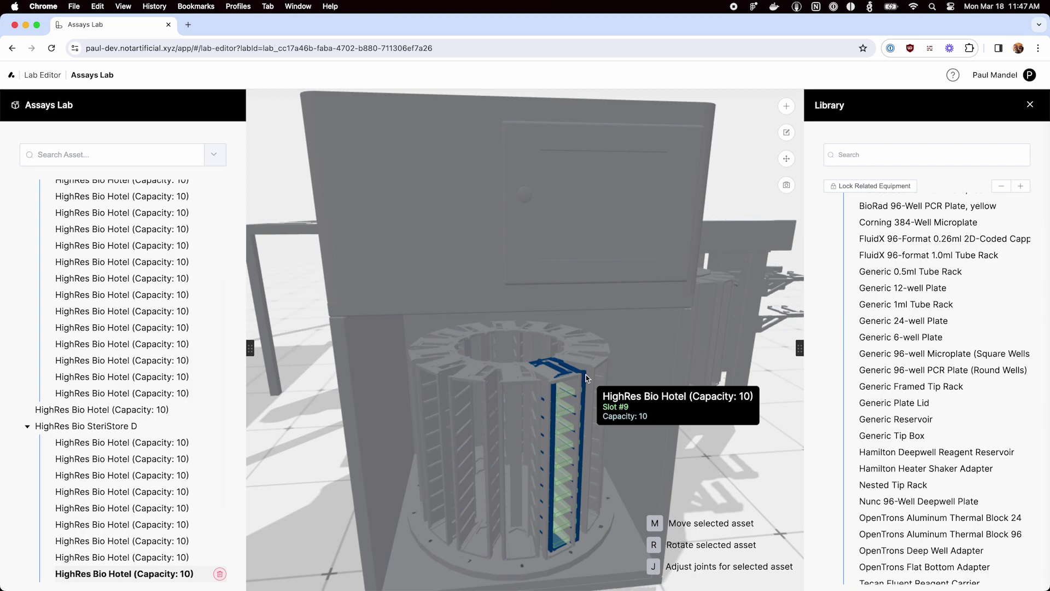
{"action": "key", "text": "Escape"}
Move the loose 10-capacity hotel into the front slot of the SteriStore D carousel and deselect it
{"action": "scroll", "coordinate": [569, 440], "scroll_direction": "down", "scroll_amount": 3}
{"action": "right_click_drag", "start_coordinate": [571, 444], "coordinate": [528, 426]}
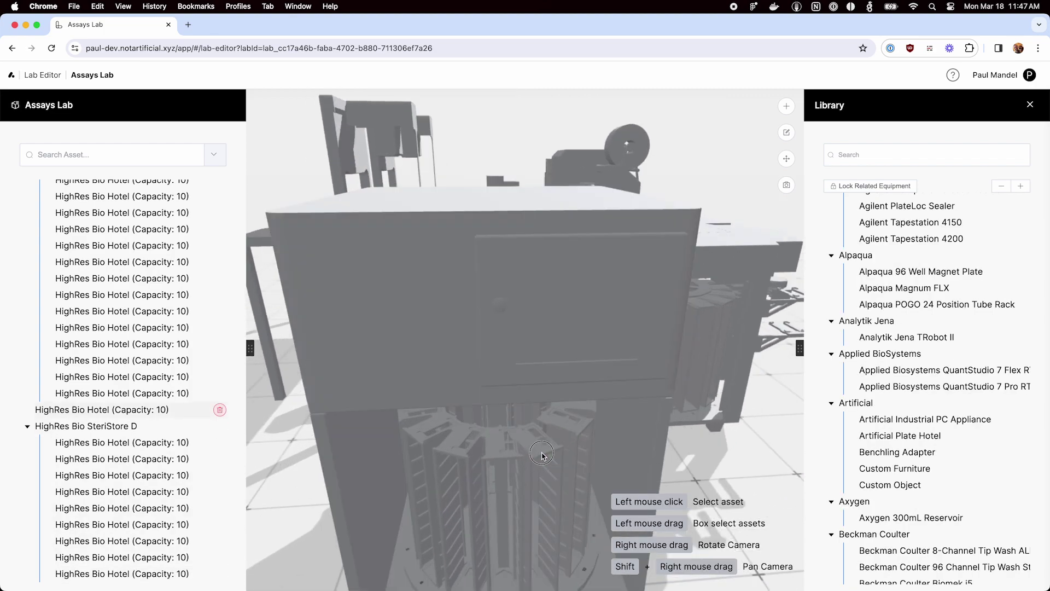
{"action": "left_click", "coordinate": [540, 450]}
{"action": "key", "text": "m"}
{"action": "left_click", "coordinate": [544, 444]}
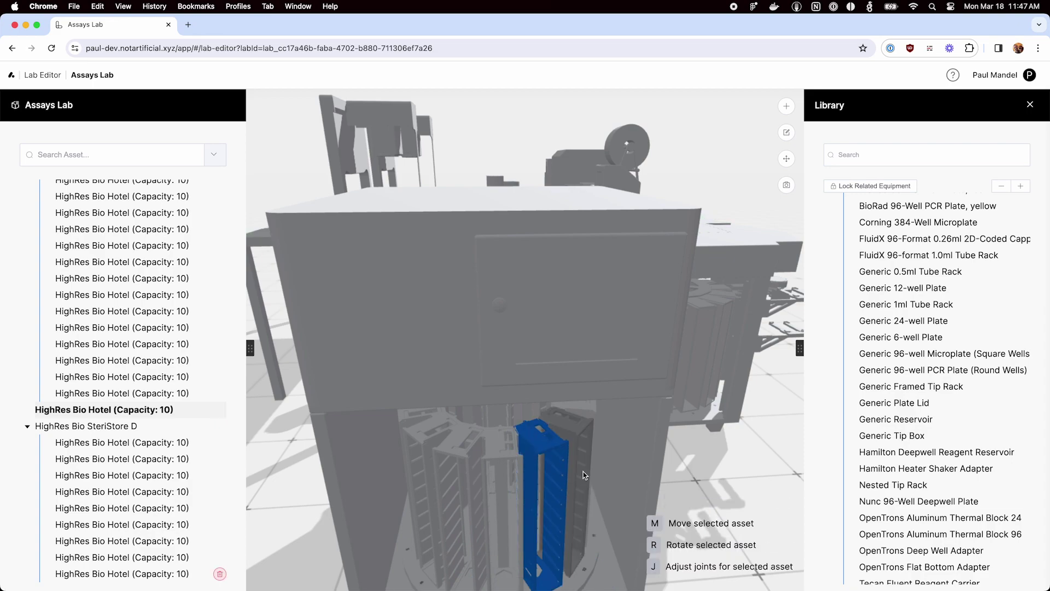
{"action": "scroll", "coordinate": [612, 476], "scroll_direction": "down", "scroll_amount": 3}
{"action": "left_click", "coordinate": [649, 481]}
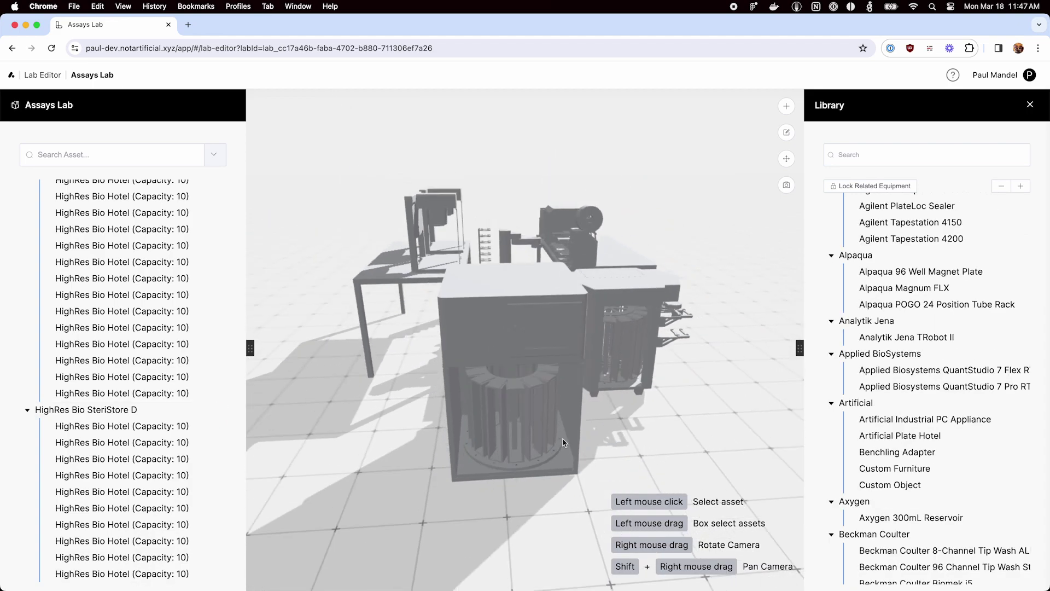
Compare the finished lab layout from above with the hand-drawn sketch IMG_5837.jpg in Preview, returning to the lab editor in Chrome
{"action": "right_click_drag", "start_coordinate": [356, 438], "coordinate": [482, 449]}
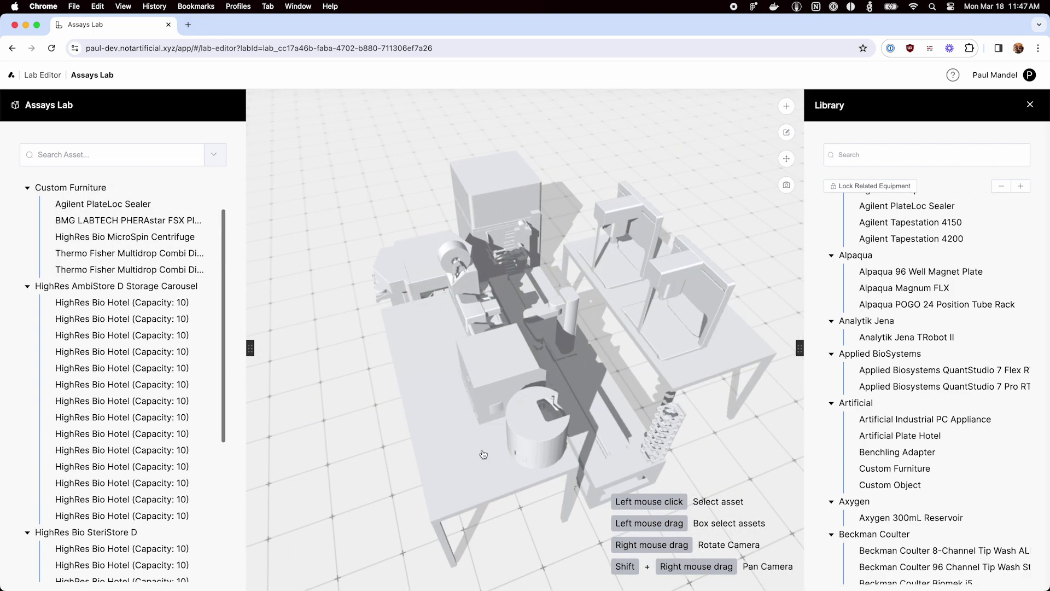
{"action": "key", "text": "super+Tab"}
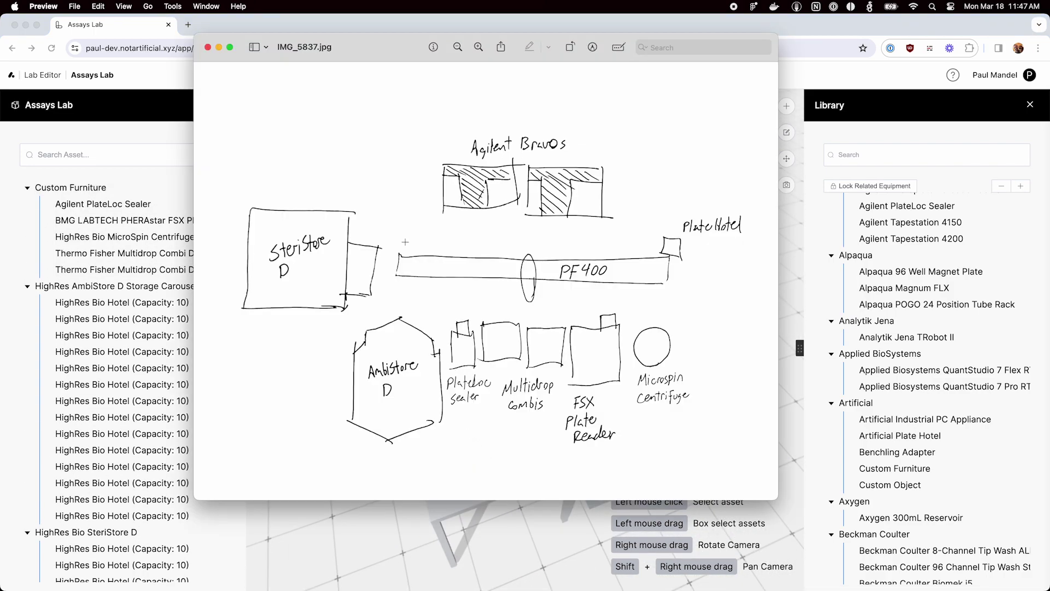
{"action": "key", "text": "super+Tab"}
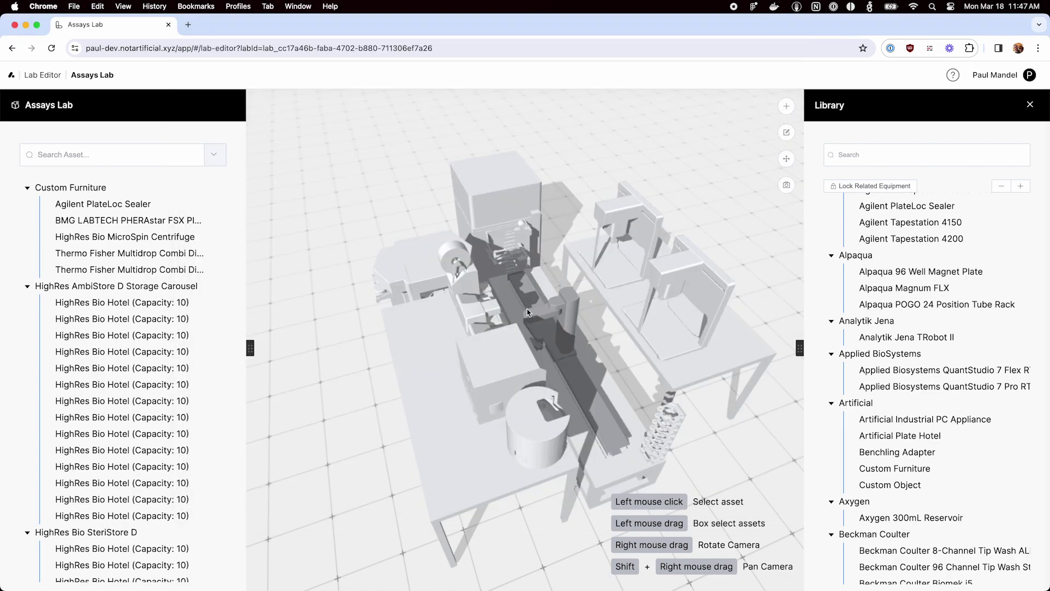
{"action": "right_click_drag", "start_coordinate": [530, 314], "coordinate": [583, 344]}
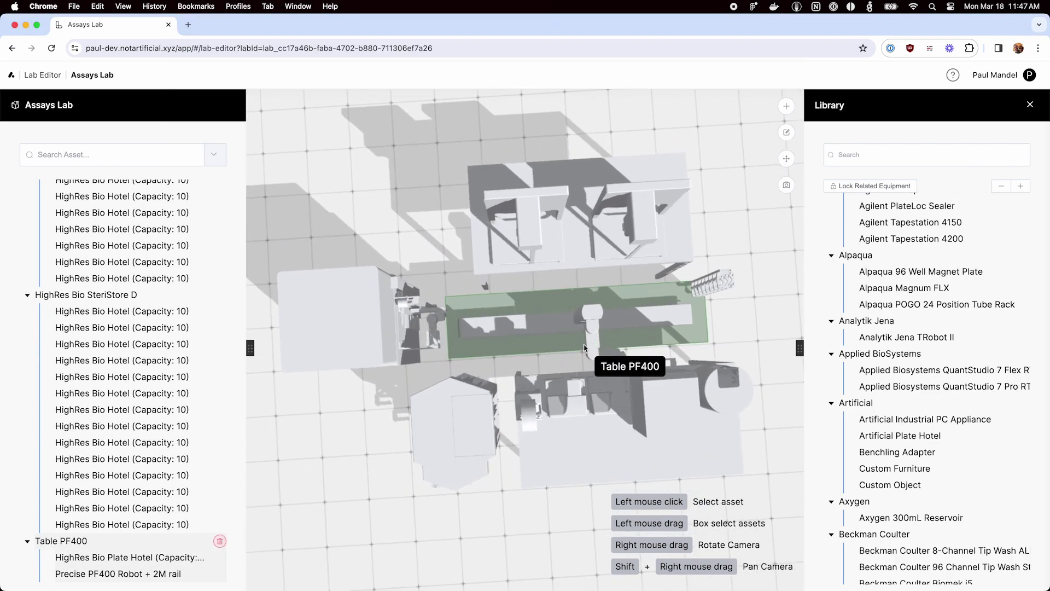
{"action": "key", "text": "super+Tab"}
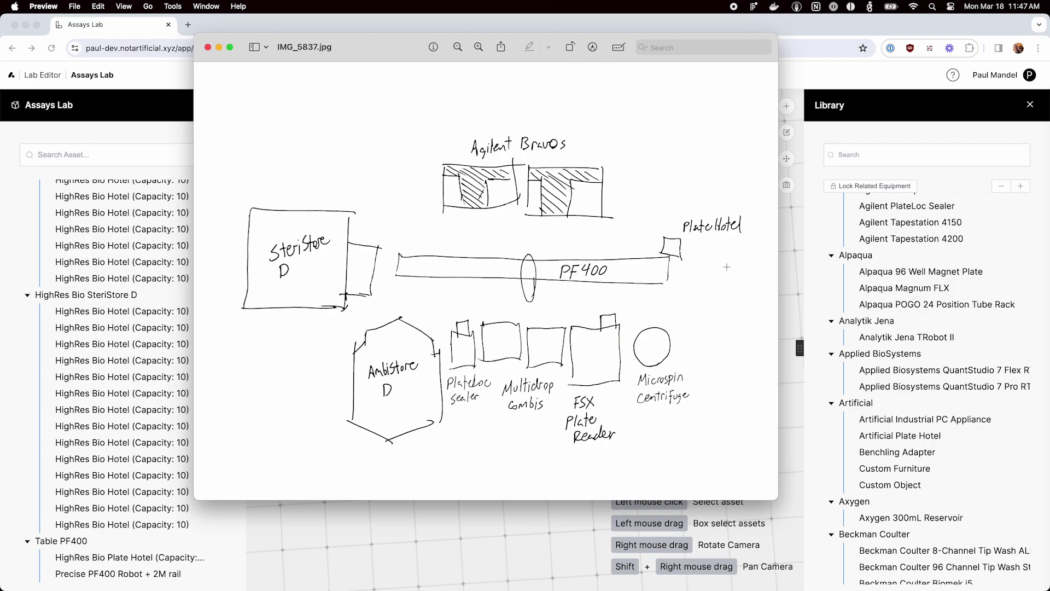
{"action": "key", "text": "super+Tab"}
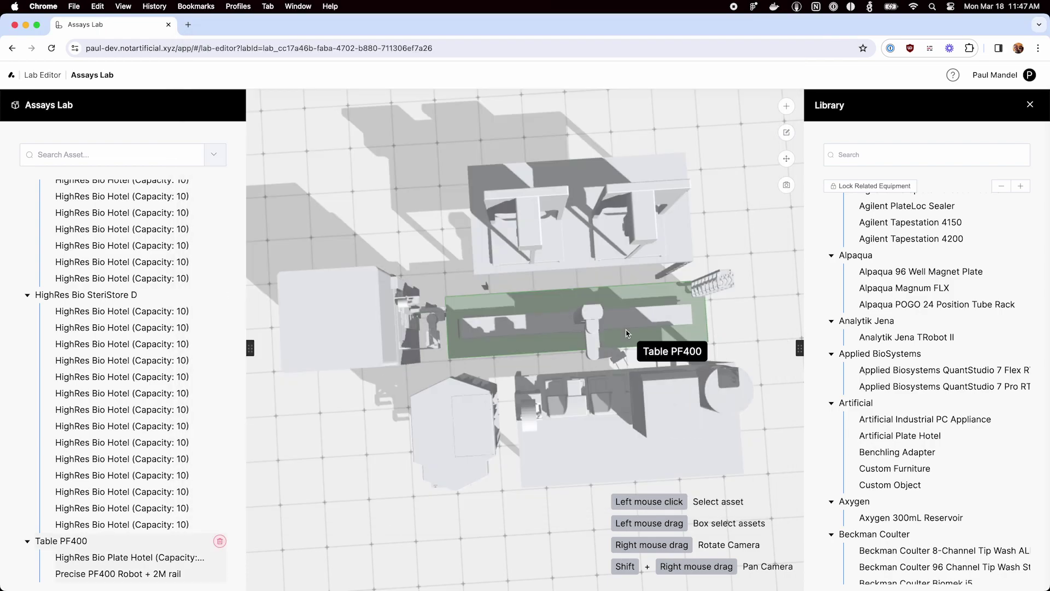